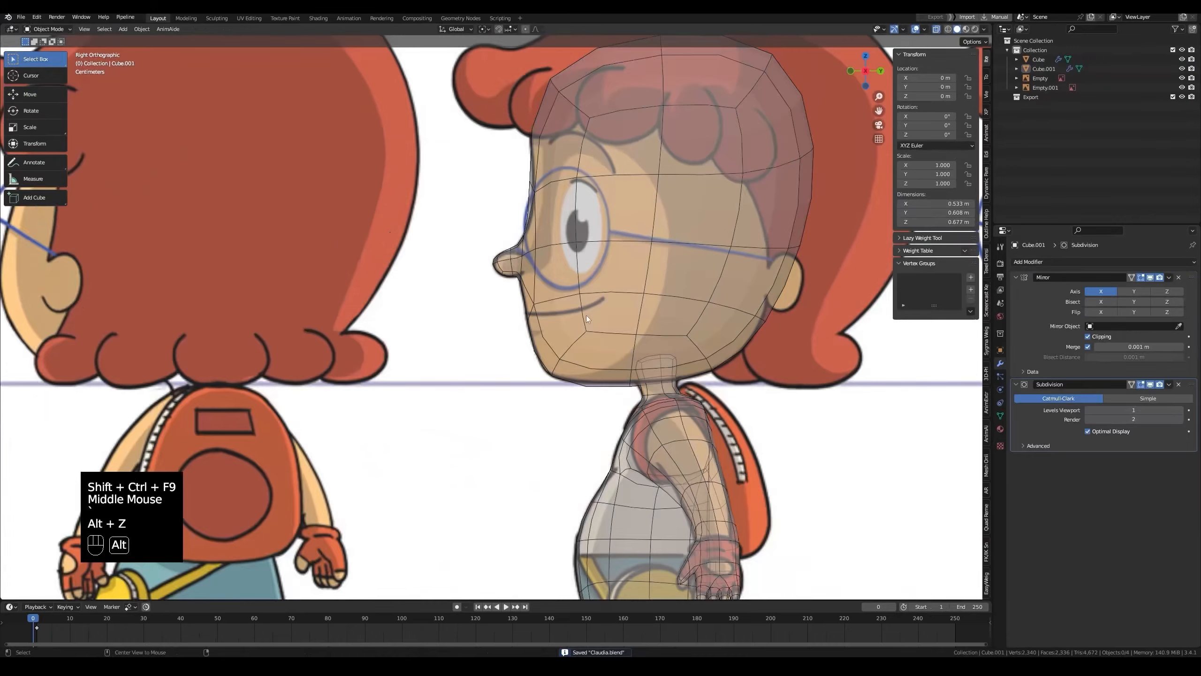
Step: Move two faces at the back of the head about 0.038 m along Y with proportional editing to follow the side-view reference
key("alt+z")
scroll(585, 316, "down", 2)
left_click(595, 285)
middle_click_drag(650, 293, 579, 276, "shift")
key("alt+z")
key("Tab")
key("3")
left_click(579, 276)
key("alt+z")
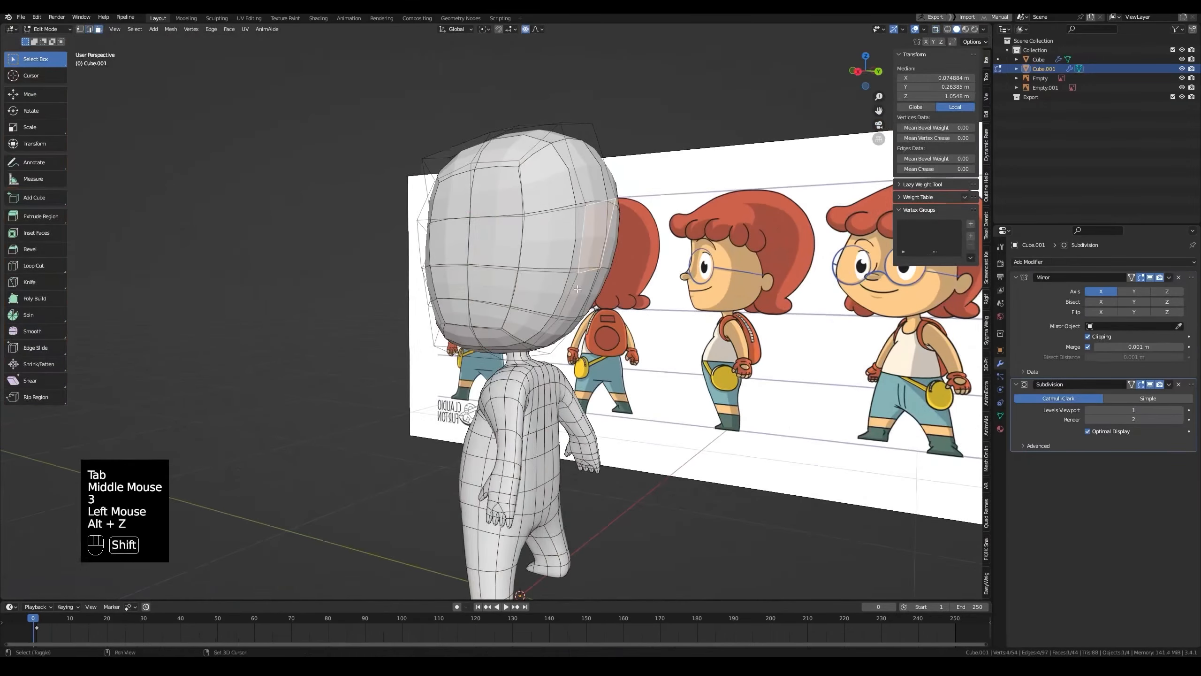
left_click(578, 289, "shift")
key("grave")
key("g")
key("g")
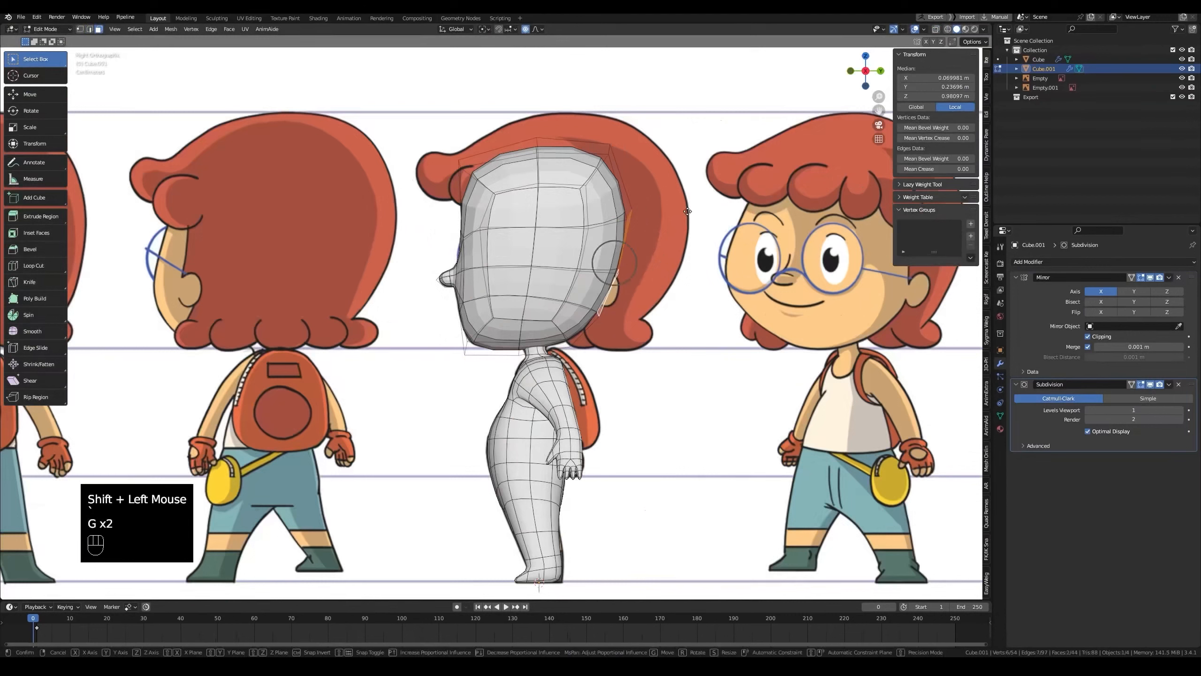
scroll(690, 211, "down", 3)
left_click(699, 212)
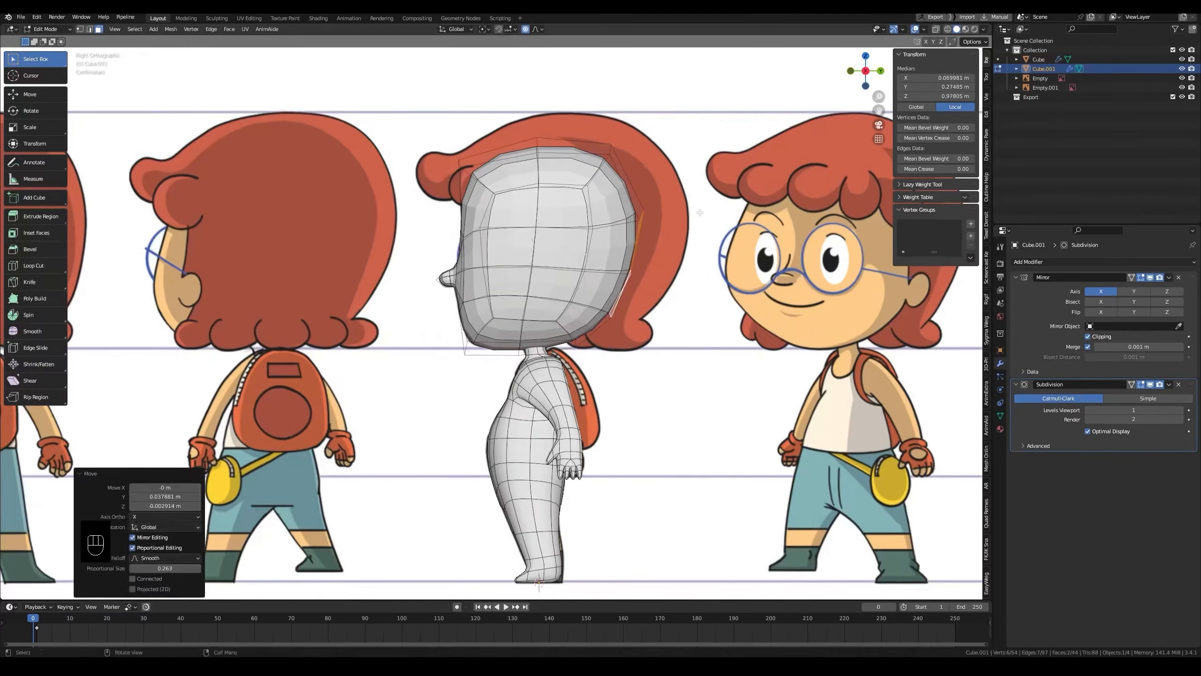
Step: Move the same back-of-head faces about 0.013 m further along Y, checking against the reference in x-ray
key("alt+z")
key("g")
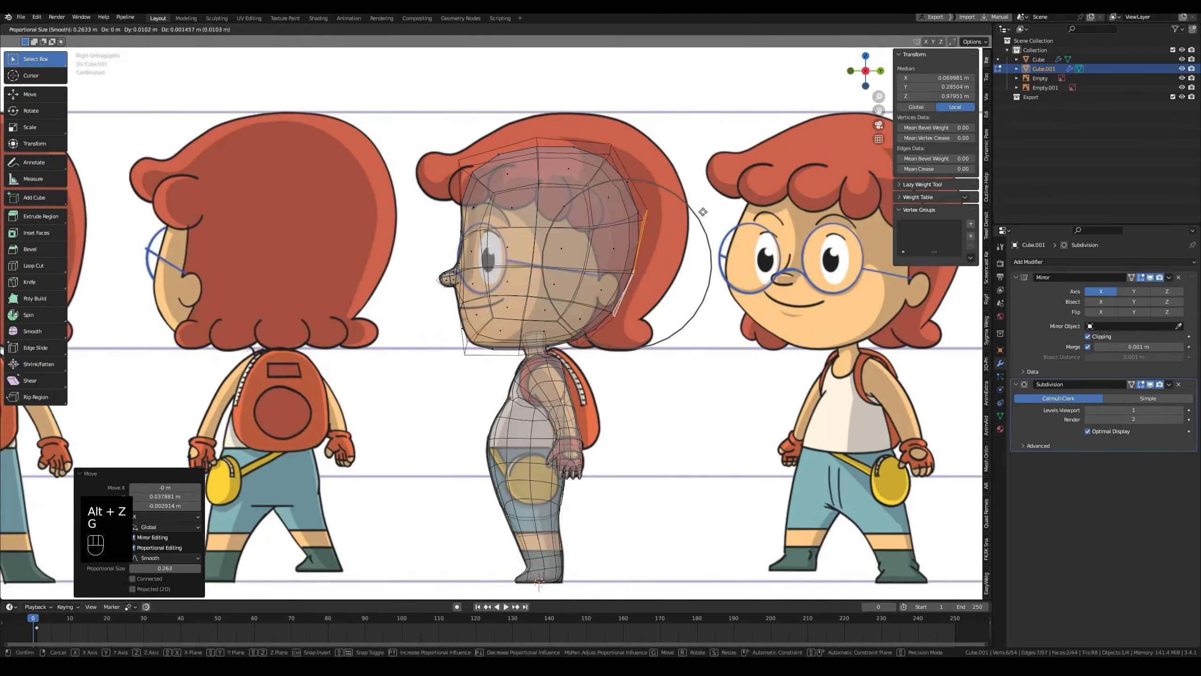
left_click(705, 212)
key("alt+z")
middle_click_drag(705, 212, 795, 230)
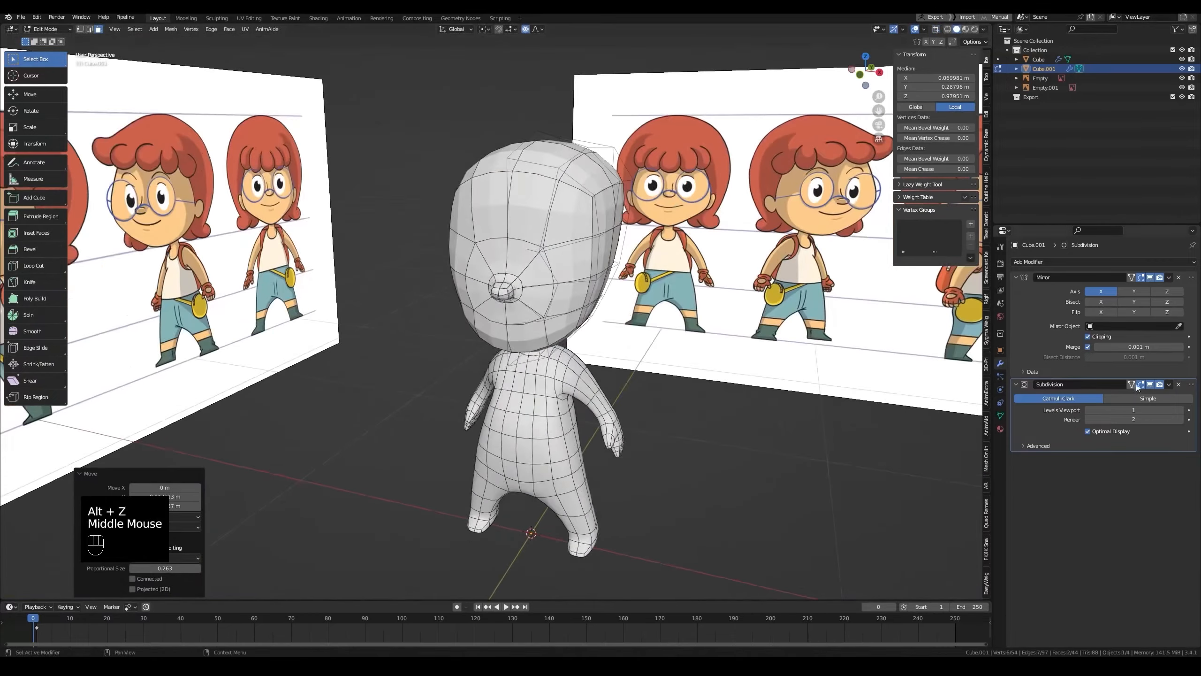
Step: Toggle the head's subdivision preview to check the shape, and save the file
left_click(1140, 384)
scroll(591, 265, "up", 3)
middle_click_drag(591, 265, 532, 49)
key("ctrl+s")
left_click(1149, 384)
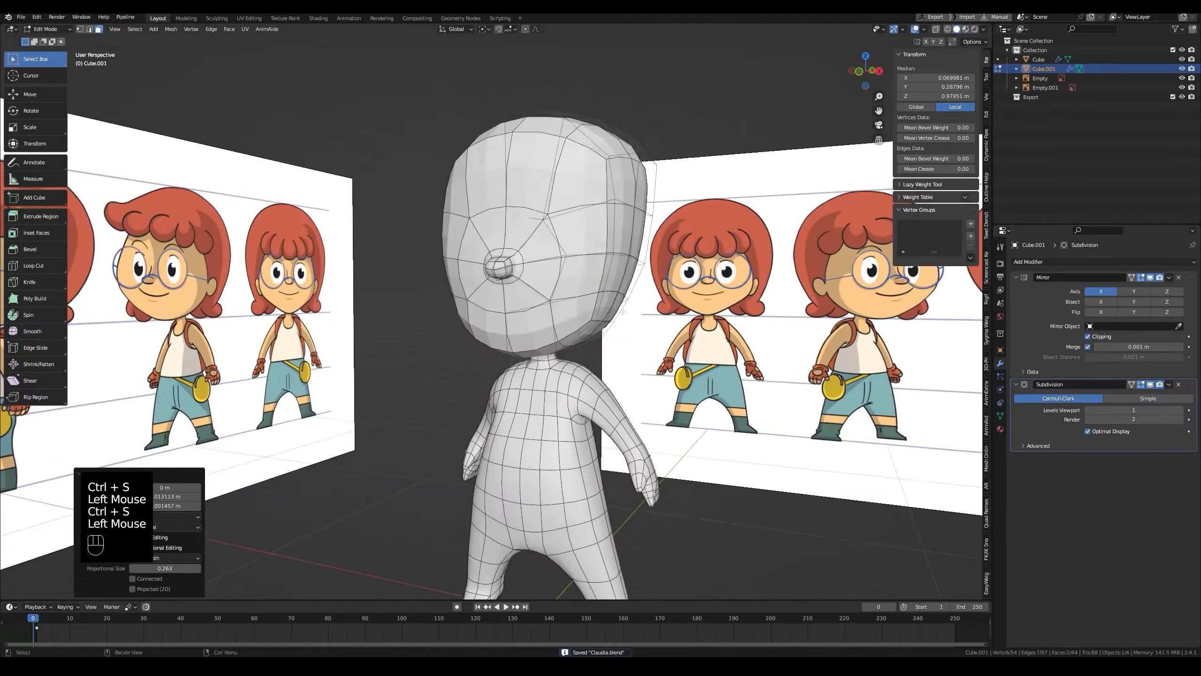
mouse_move(558, 308)
middle_mouse_down()
mouse_move(457, 310)
mouse_move(597, 314)
mouse_move(511, 308)
mouse_move(557, 343)
mouse_move(522, 334)
mouse_move(720, 407)
mouse_move(587, 287)
mouse_move(618, 330)
mouse_move(567, 316)
middle_mouse_up()
key("Tab")
Step: Rename the body mesh object as Body
scroll(598, 314, "down", 2)
scroll(511, 307, "up", 2)
scroll(578, 312, "down", 2)
scroll(580, 328, "up", 1)
scroll(580, 329, "up", 1)
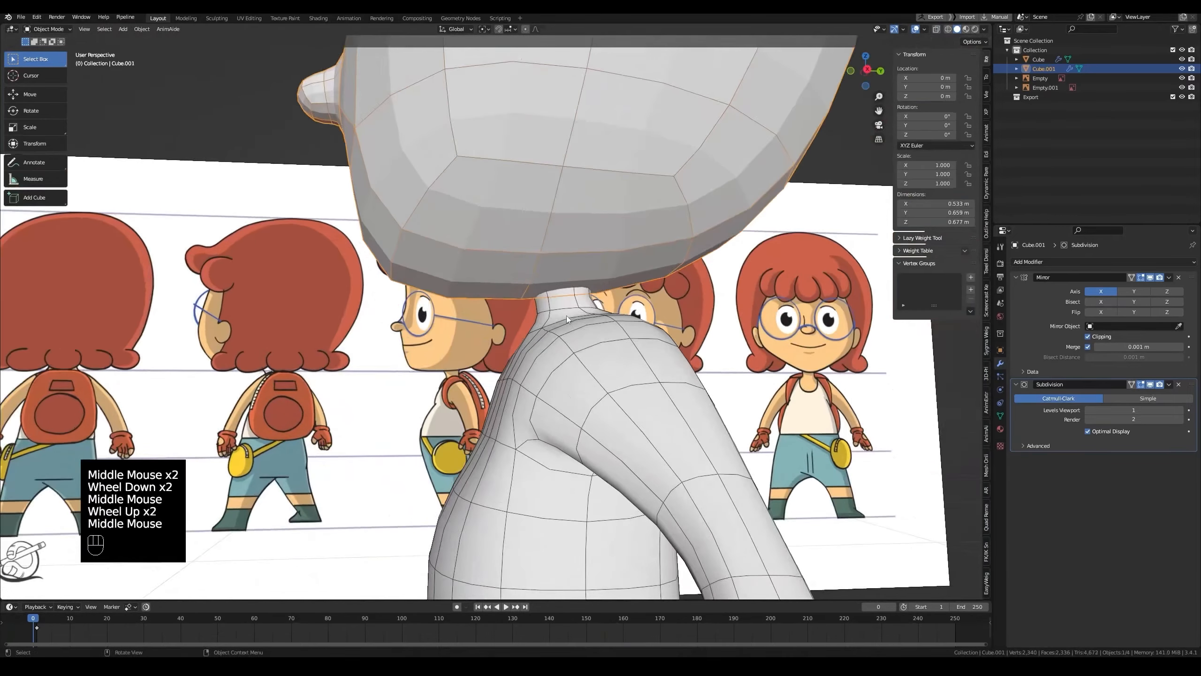
left_click(580, 239)
scroll(1187, 76, "down", 2)
left_click(1039, 59)
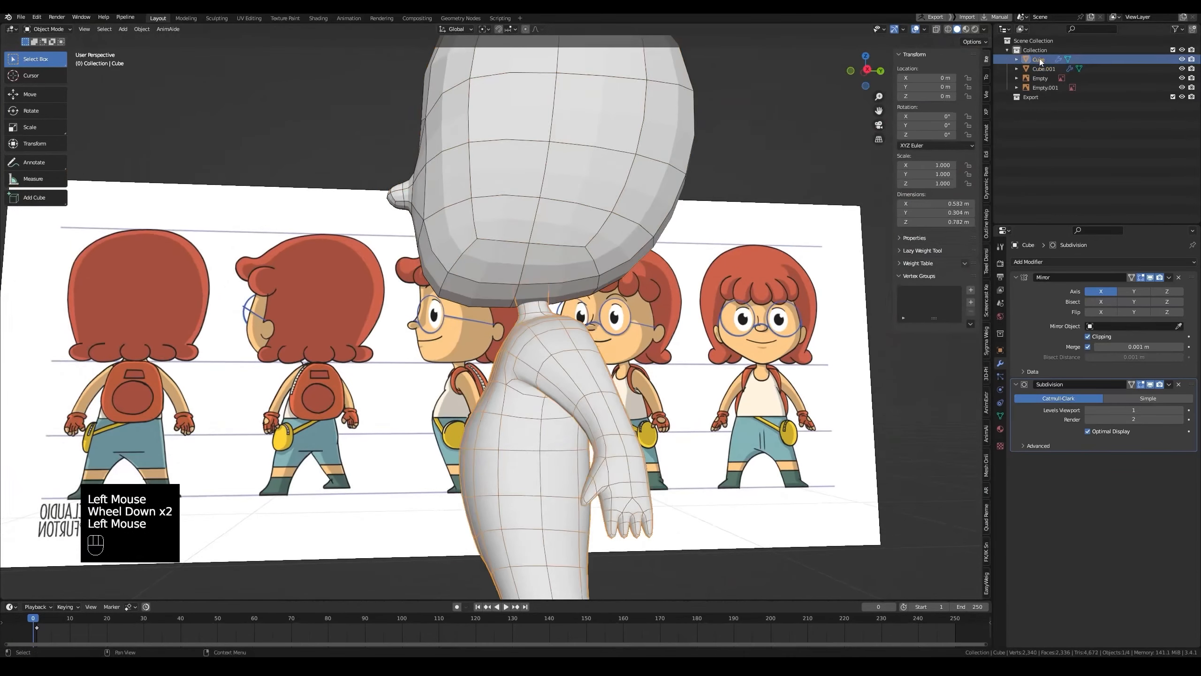
double_click(1040, 58)
type("Body")
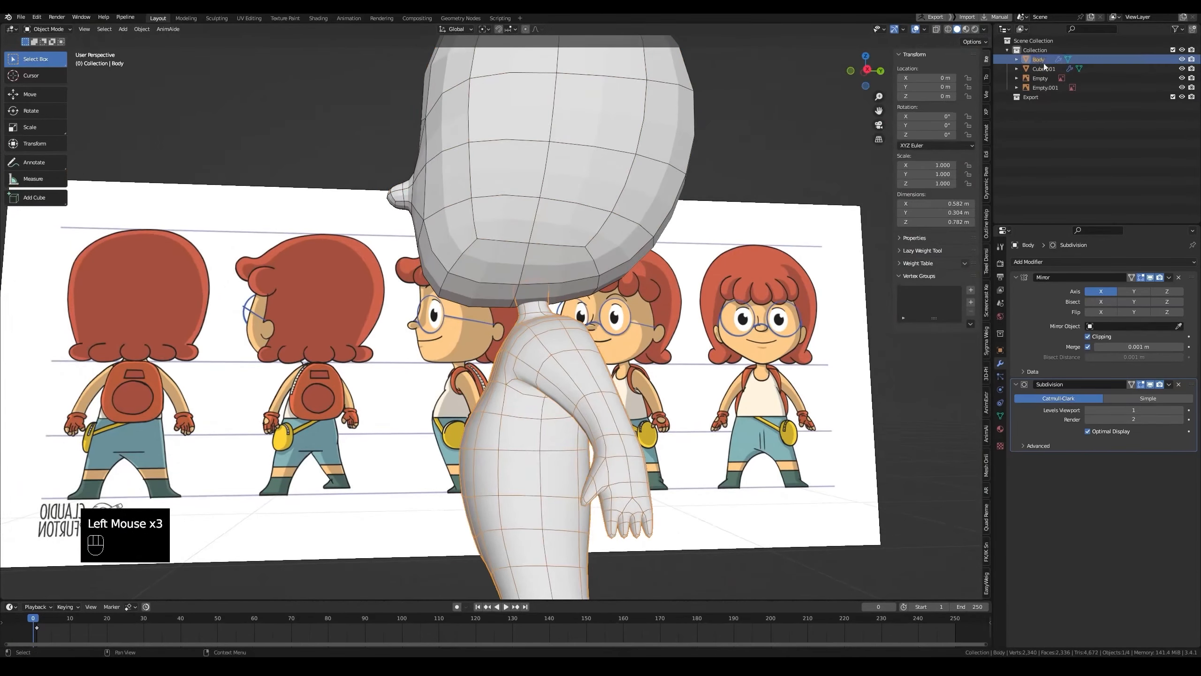
Step: Rename the head mesh object as Head and save the file
double_click(1044, 68)
type("Head")
key("Return")
key("ctrl+s")
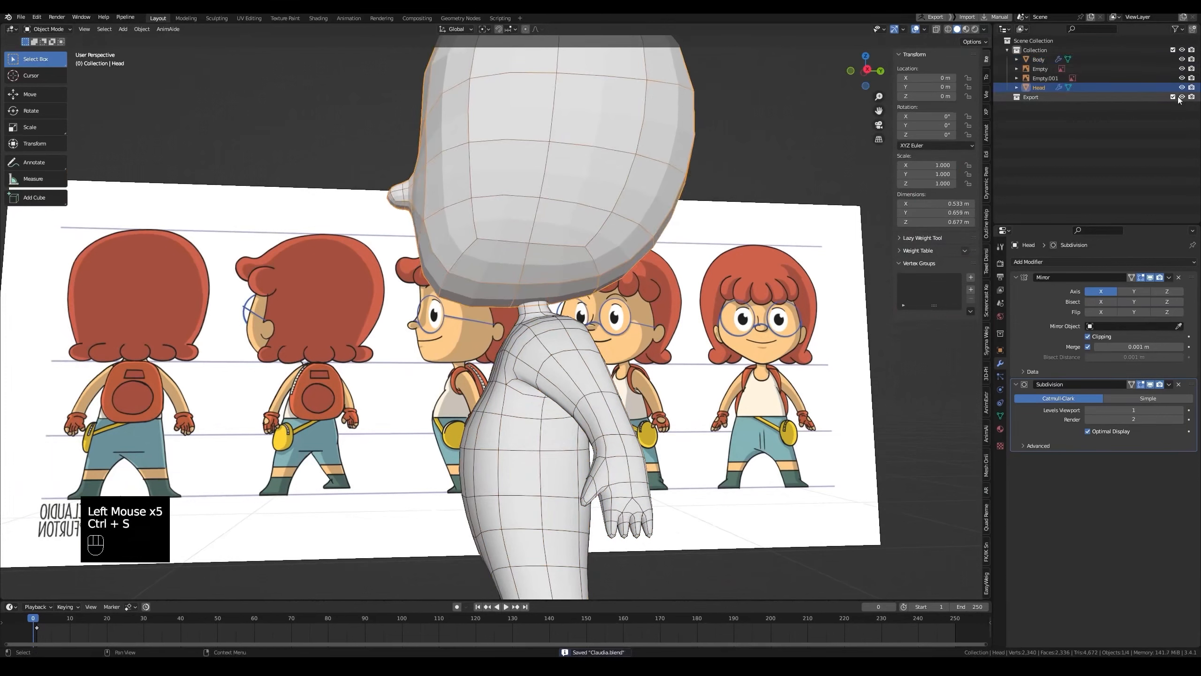
Step: Hide the Head object and edit the Body mesh with its Subdivision modifier turned off in the viewport
left_click(1182, 87)
middle_click_drag(496, 322, 610, 398)
left_click(567, 334)
scroll(582, 336, "up", 2)
key("Tab")
key("3")
left_click(597, 364)
left_click(1150, 385)
Step: Examine the edges around the top of the neck, save the file, and show the Head object again
scroll(648, 327, "up", 2)
middle_click_drag(648, 327, 649, 323)
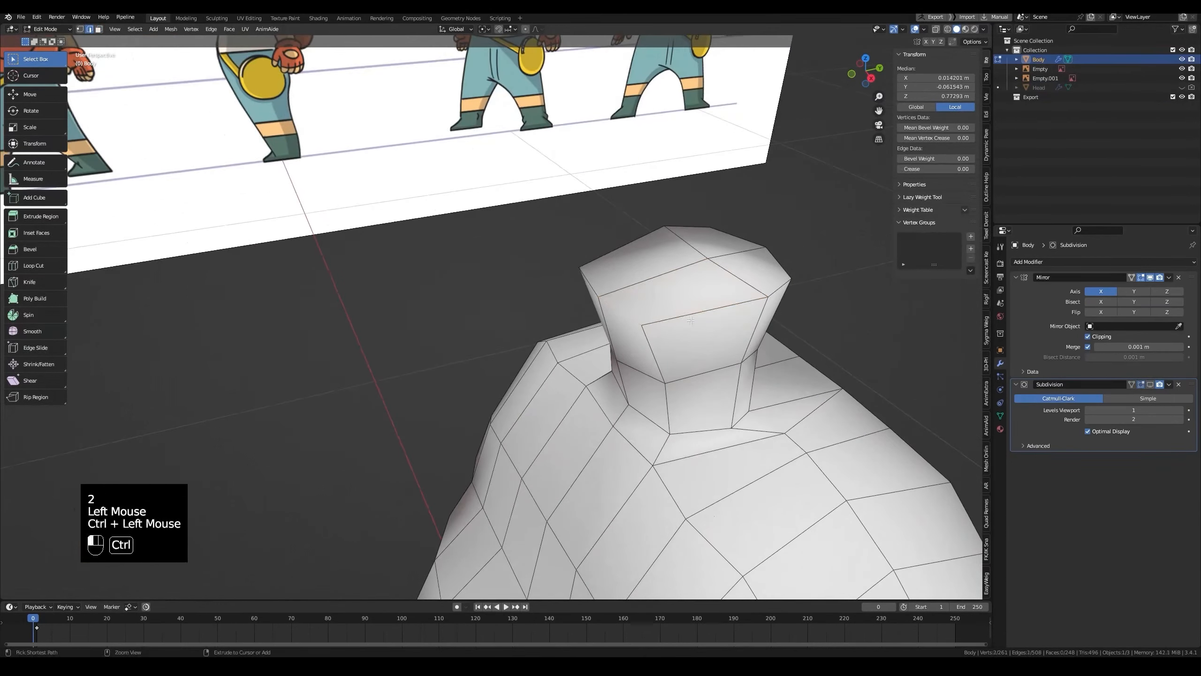
middle_click_drag(774, 287, 643, 350)
scroll(635, 365, "down", 2)
key("Tab")
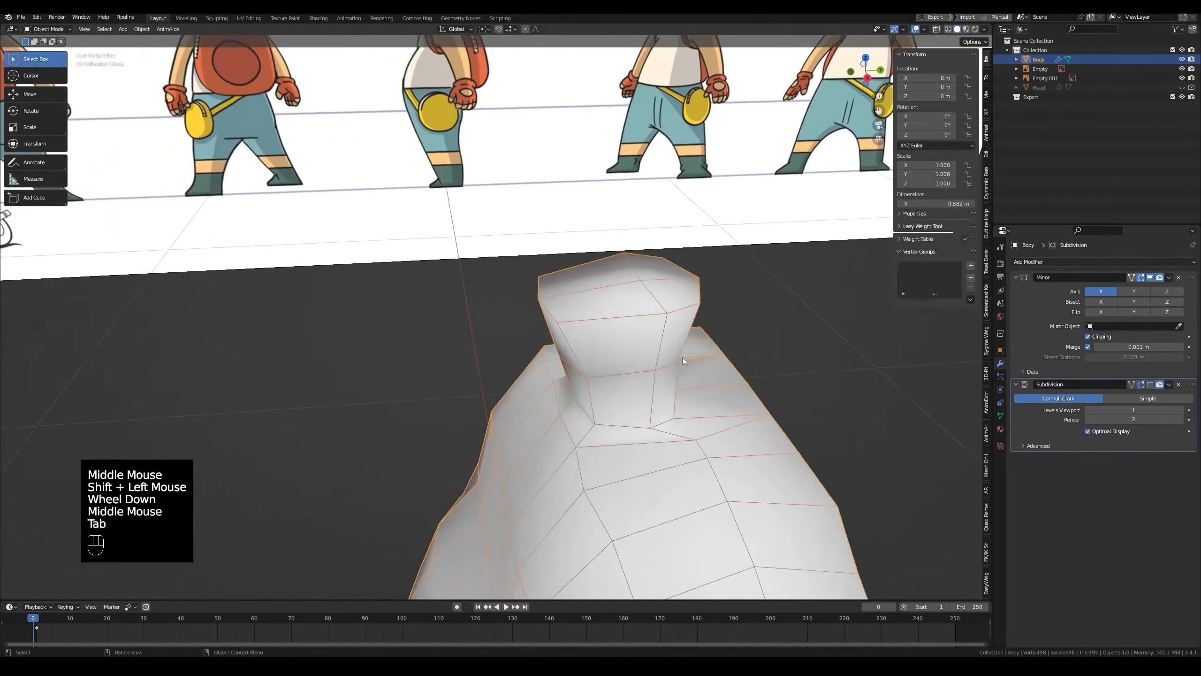
key("ctrl+s")
left_click(1182, 88)
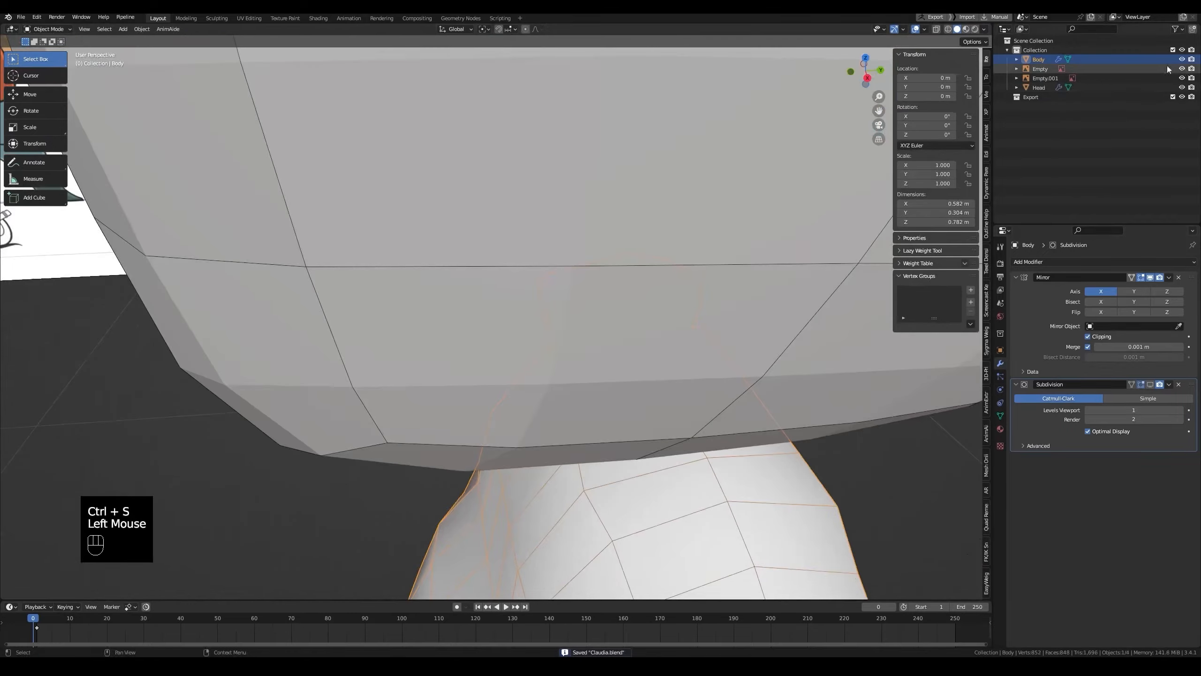
Step: Inset the faces on the underside of the head above the neck by about 0.051 m
scroll(666, 269, "down", 2)
left_click(665, 266)
middle_click_drag(665, 266, 535, 234)
key("Tab")
key("3")
left_click(567, 239)
left_click(534, 234, "shift")
middle_click_drag(506, 280, 779, 387)
key("i")
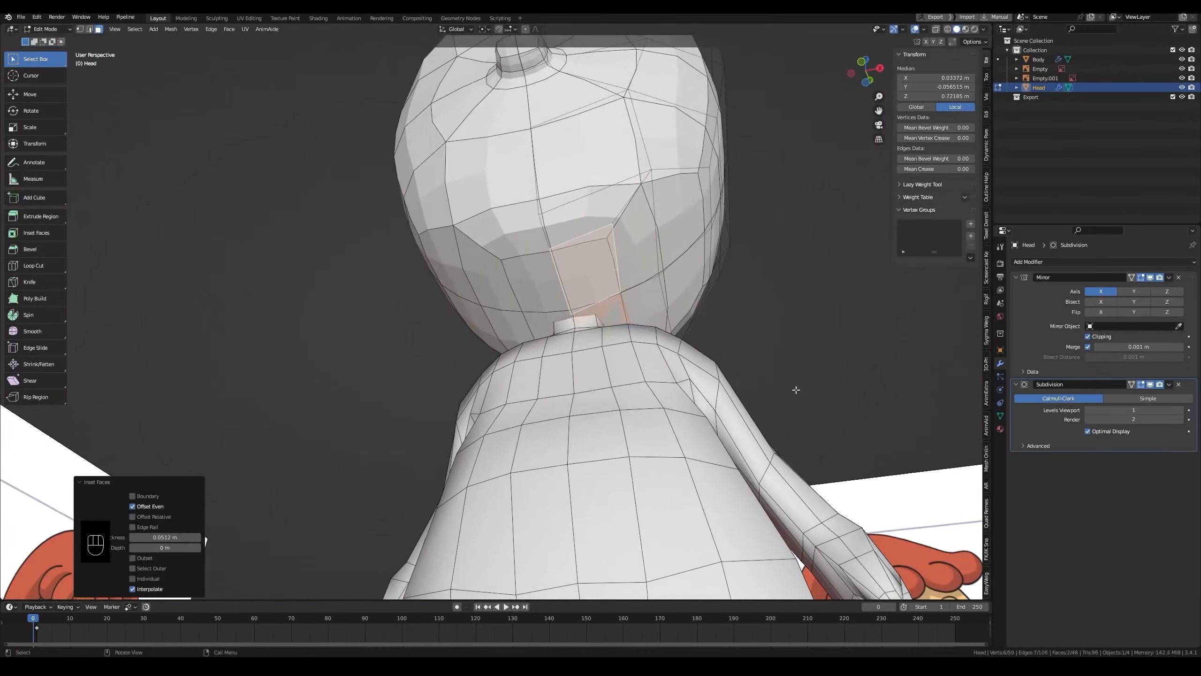
Step: Turn off the head's Subdivision modifier in the viewport and slide an edge on the underside of the head
left_click(1150, 386)
middle_click_drag(672, 256, 530, 303)
key("2")
left_click(444, 268)
key("g")
key("g")
left_click(528, 296)
Step: Slide the edge on the head's underside beside the neck to line it up with the neck
key("alt+z")
scroll(537, 284, "up", 2)
left_click(543, 275, "shift")
key("alt+z")
key("g")
key("g")
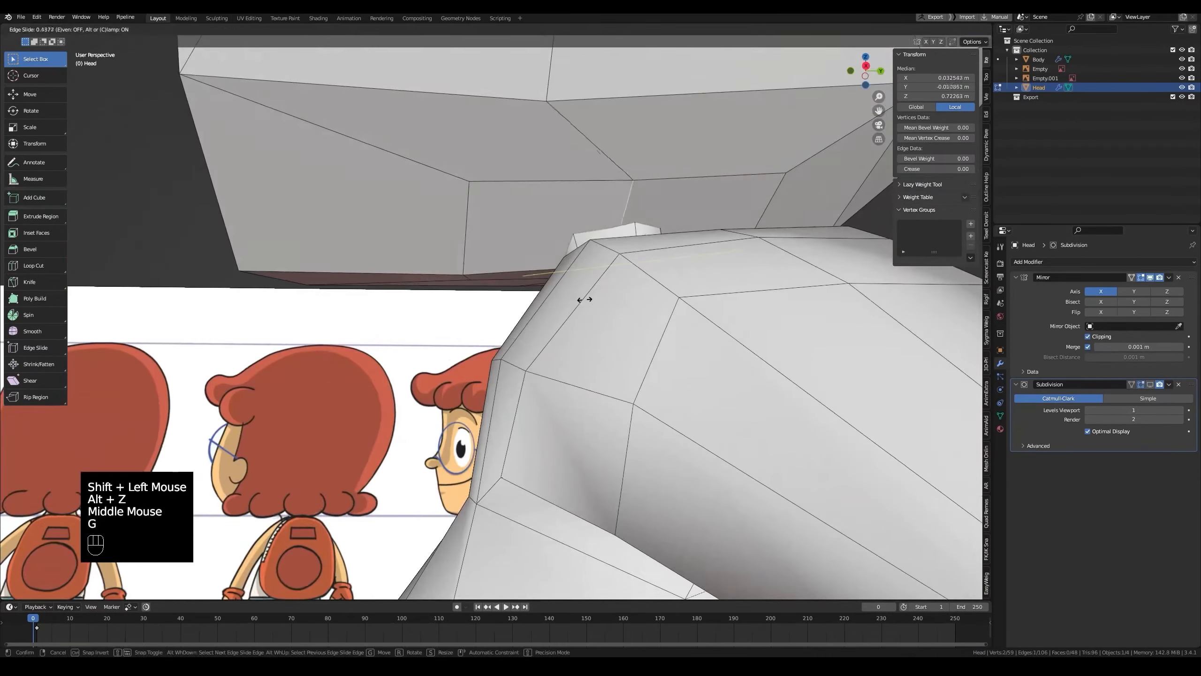
left_click(571, 209)
Step: Slide the middle vertex on the lower side of the head along its edge toward the neck line
scroll(571, 210, "down", 4)
key("1")
left_click(525, 205)
key("g")
key("g")
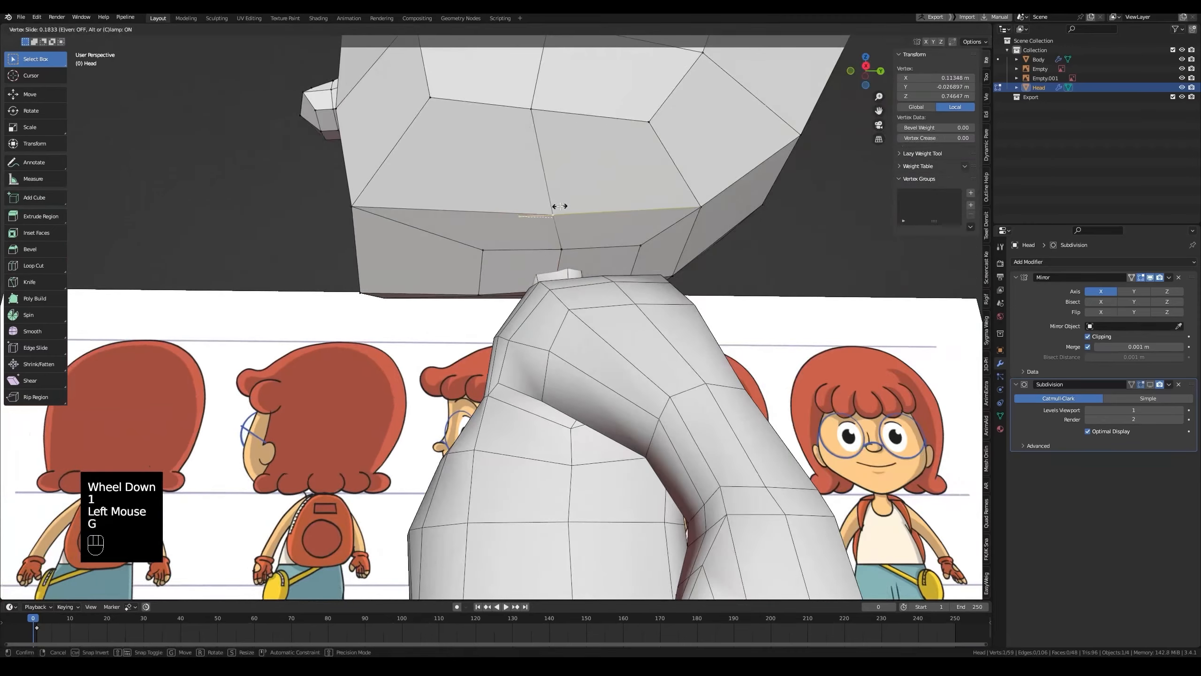
left_click(561, 206)
Step: Slide the side vertices higher up the same vertical loop of the head to straighten it
middle_click_drag(567, 208, 491, 233)
scroll(597, 225, "down", 2)
left_click(507, 232)
key("g")
key("g")
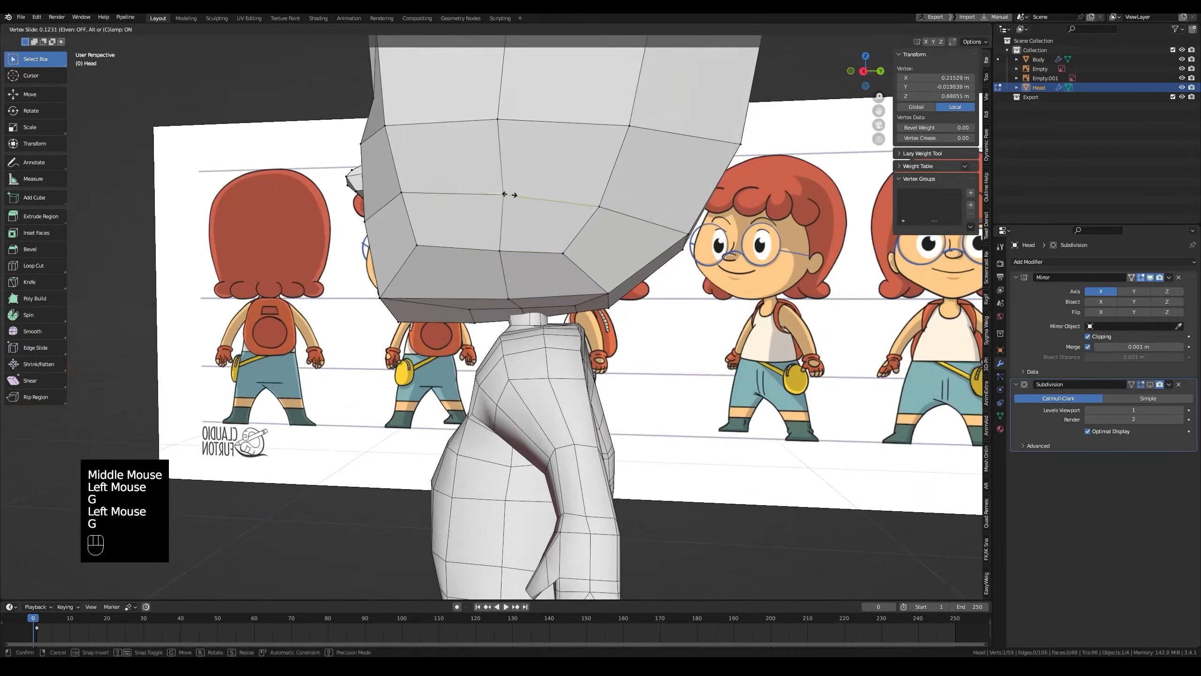
left_click(500, 135)
key("g")
key("g")
left_click(503, 125)
Step: Move the front edge of the inset area under the chin along Y toward the neck
scroll(544, 199, "down", 1)
middle_click_drag(592, 222, 496, 199)
scroll(558, 322, "up", 2)
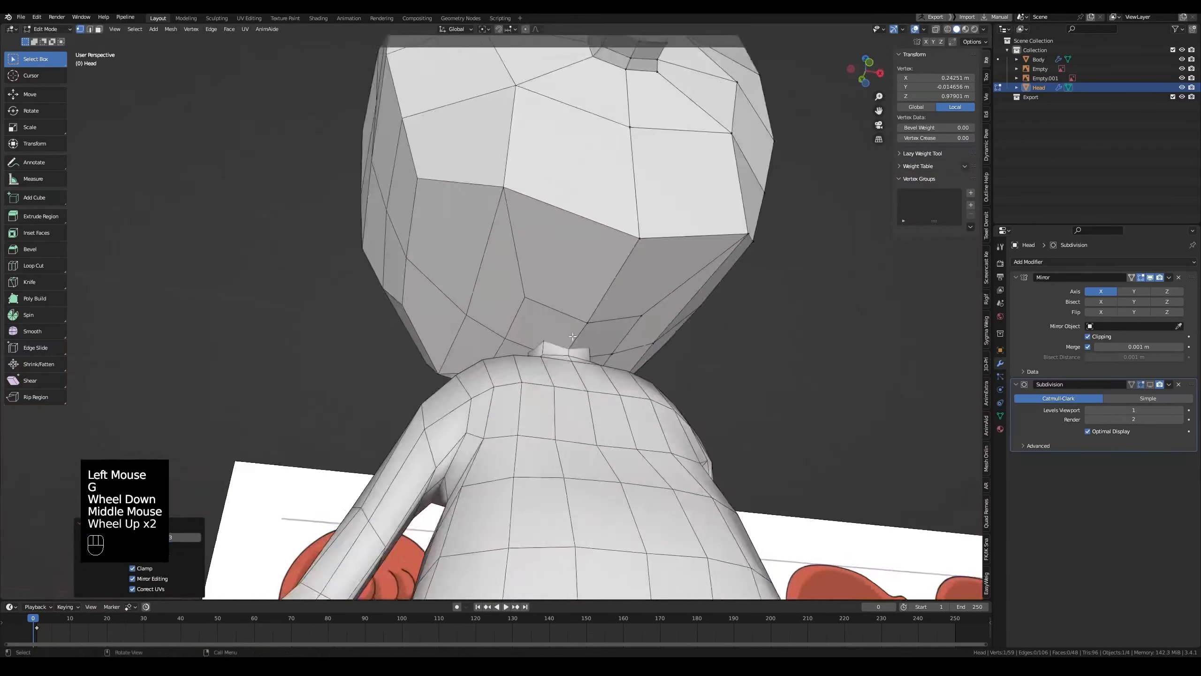
middle_click_drag(567, 322, 548, 293)
scroll(496, 354, "up", 1)
key("3")
left_click(573, 260)
scroll(572, 265, "down", 1)
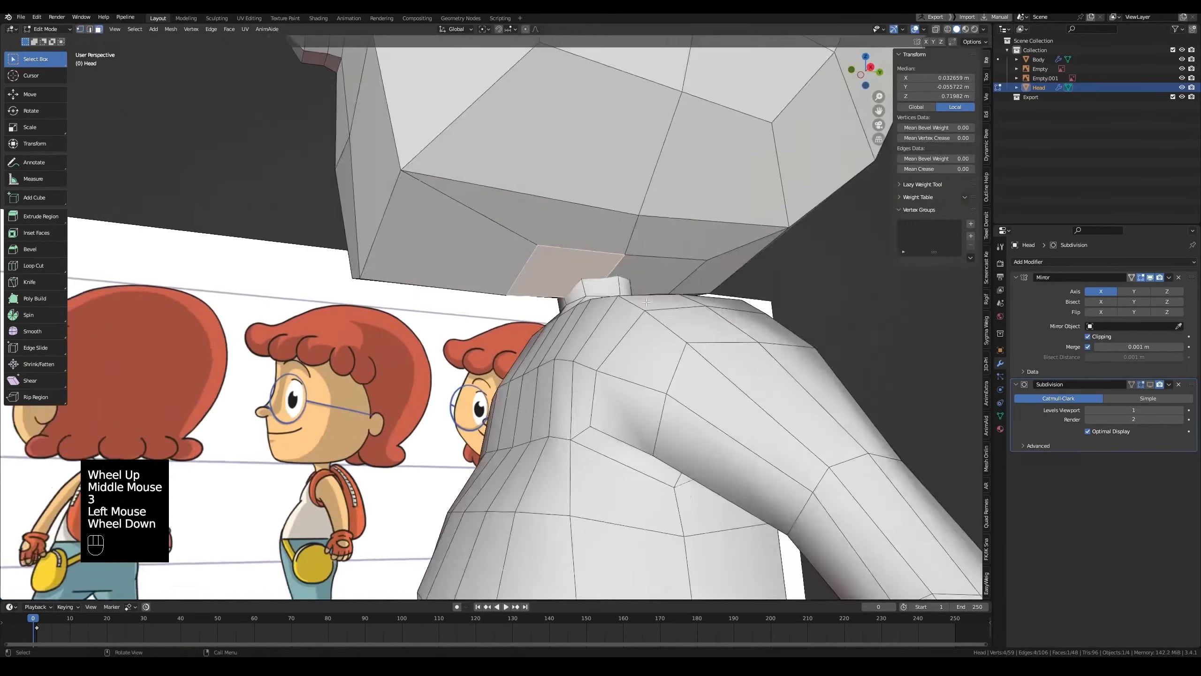
middle_click_drag(700, 284, 647, 288)
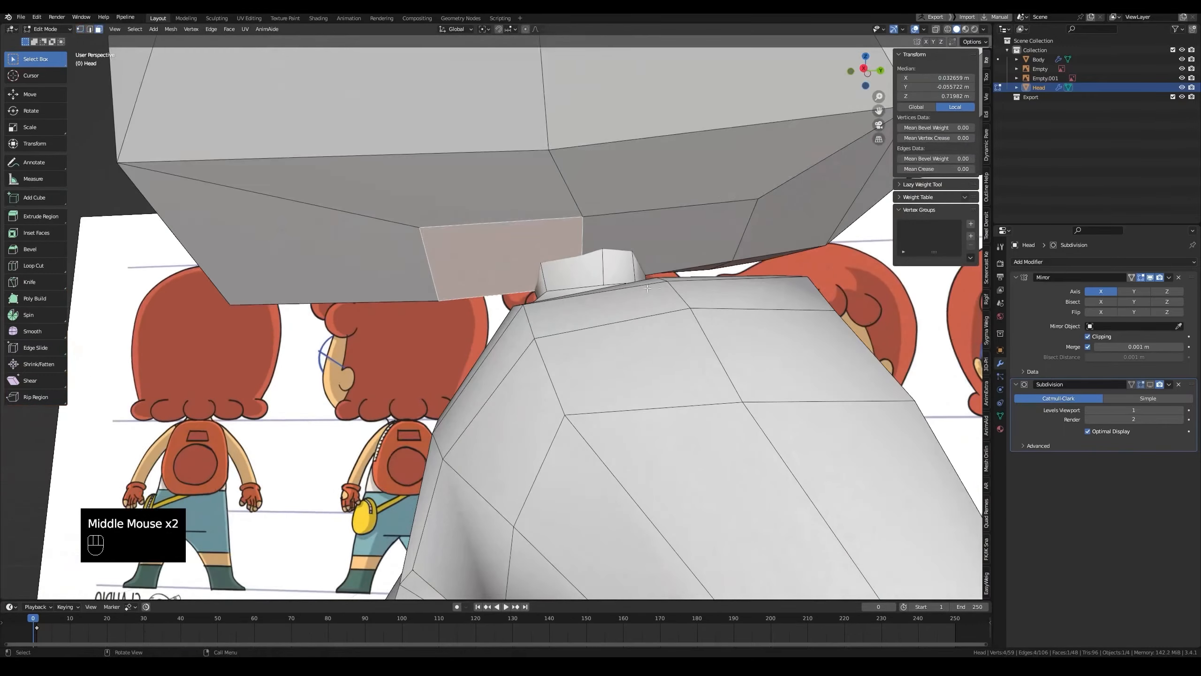
key("2")
left_click(431, 265)
middle_click_drag(431, 265, 498, 272)
key("g")
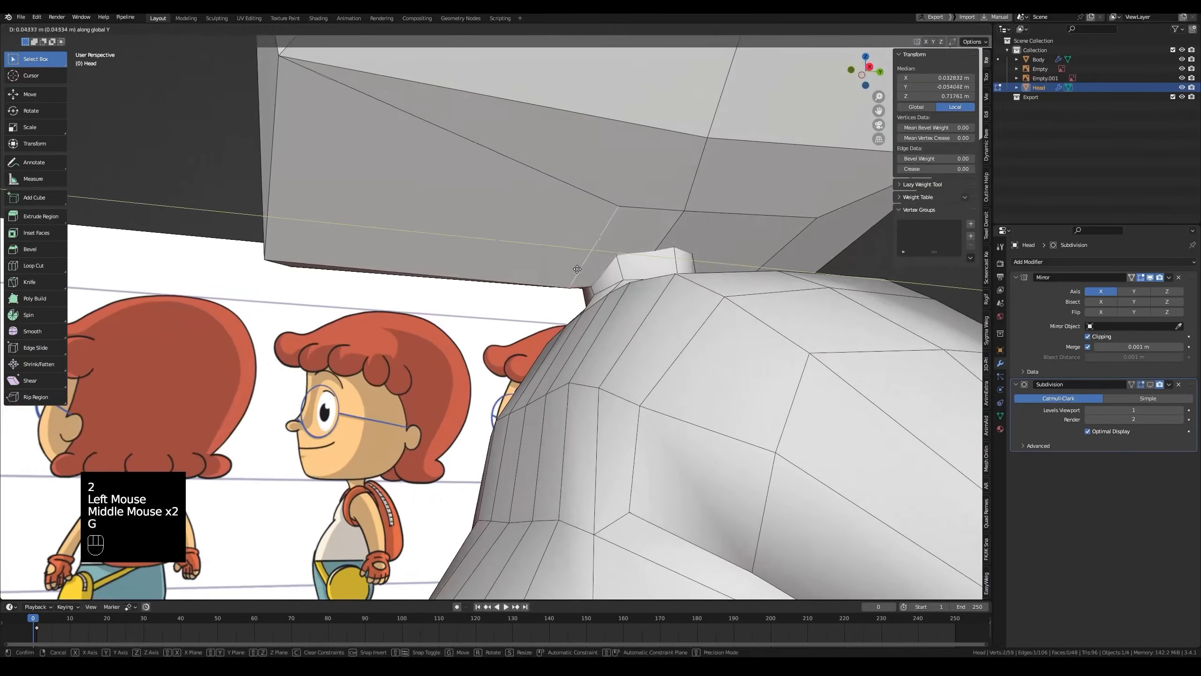
left_click(599, 275)
Step: Move the middle and rear edges of the inset area under the head along Y to fit around the neck
middle_click_drag(600, 274, 566, 284)
key("g")
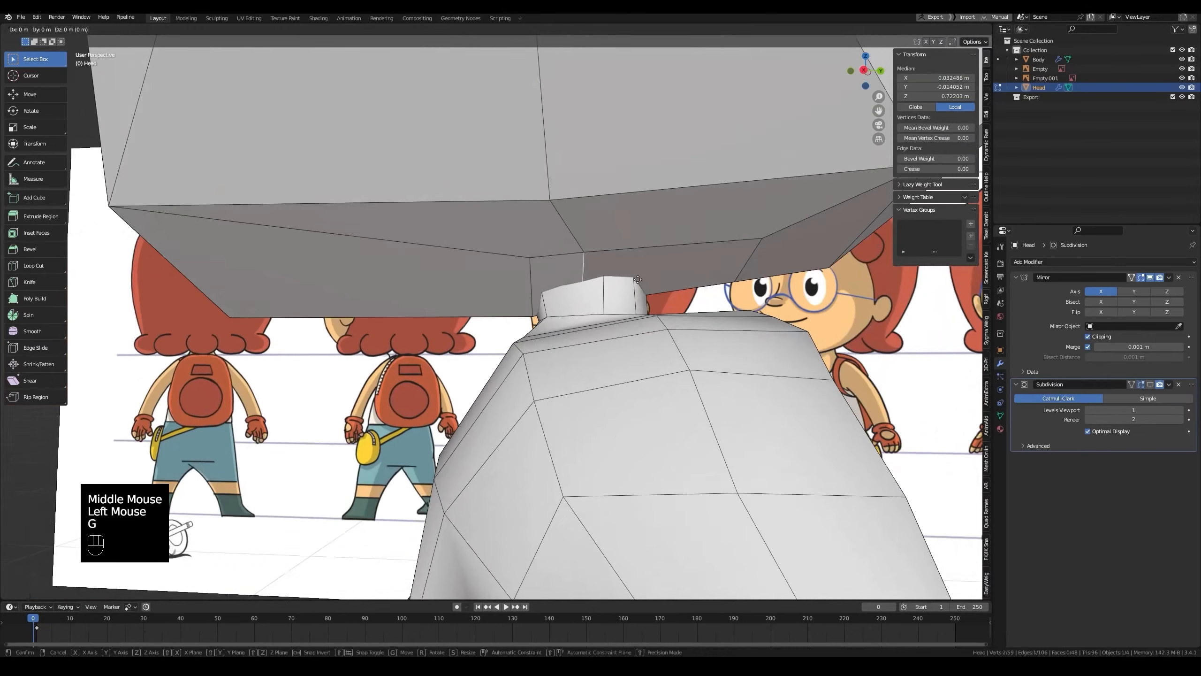
key("y")
left_click(652, 277)
left_click(748, 259)
middle_click_drag(748, 259, 708, 245)
key("g")
key("y")
left_click(643, 266)
Step: Adjust the inset edge under the head further along Y and save the file
middle_click_drag(644, 266, 676, 261)
key("g")
key("y")
left_click(588, 265)
middle_click_drag(588, 265, 567, 225)
key("ctrl+s")
key("g")
key("ctrl+s")
Step: Slide a corner vertex of the inset area under the head along its edge
key("1")
left_click(564, 205)
key("g")
key("g")
left_click(581, 222)
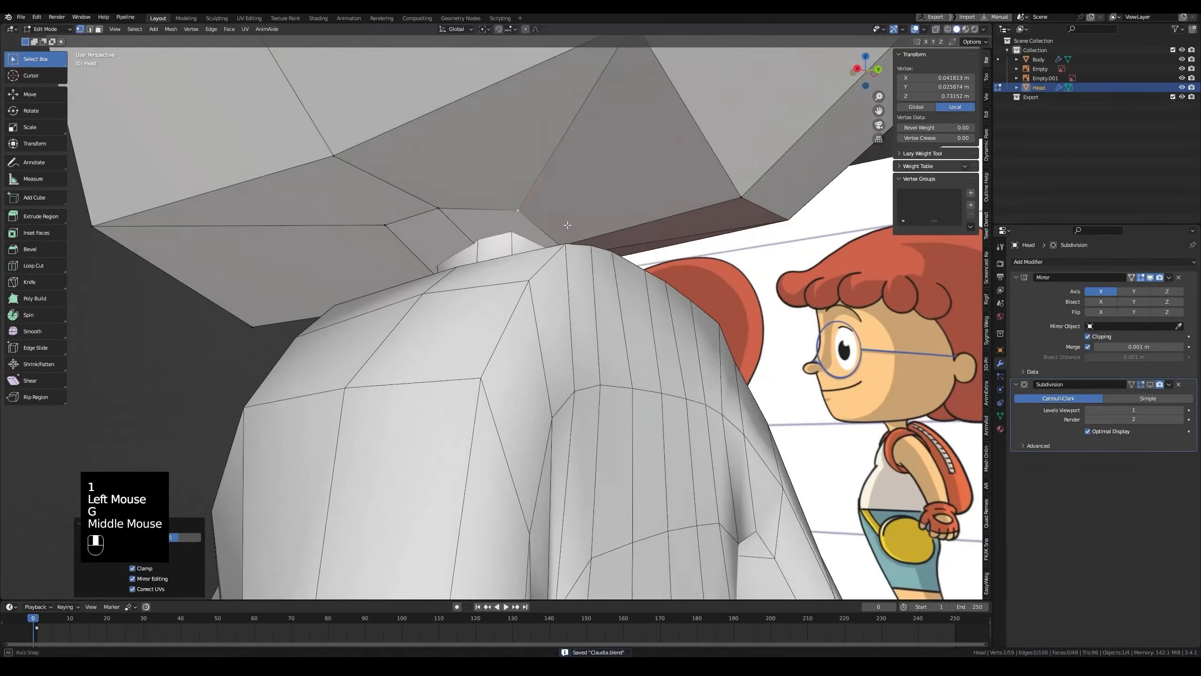
Step: Slide two more vertices of the inset area to round the opening around the neck
left_click(517, 213)
key("g")
key("g")
middle_click_drag(493, 221, 613, 353)
left_click(519, 241)
left_click(554, 217)
key("g")
key("g")
Step: Delete the upper ring of faces on the body's neck where it extends inside the head
key("Tab")
left_click(612, 331)
key("Tab")
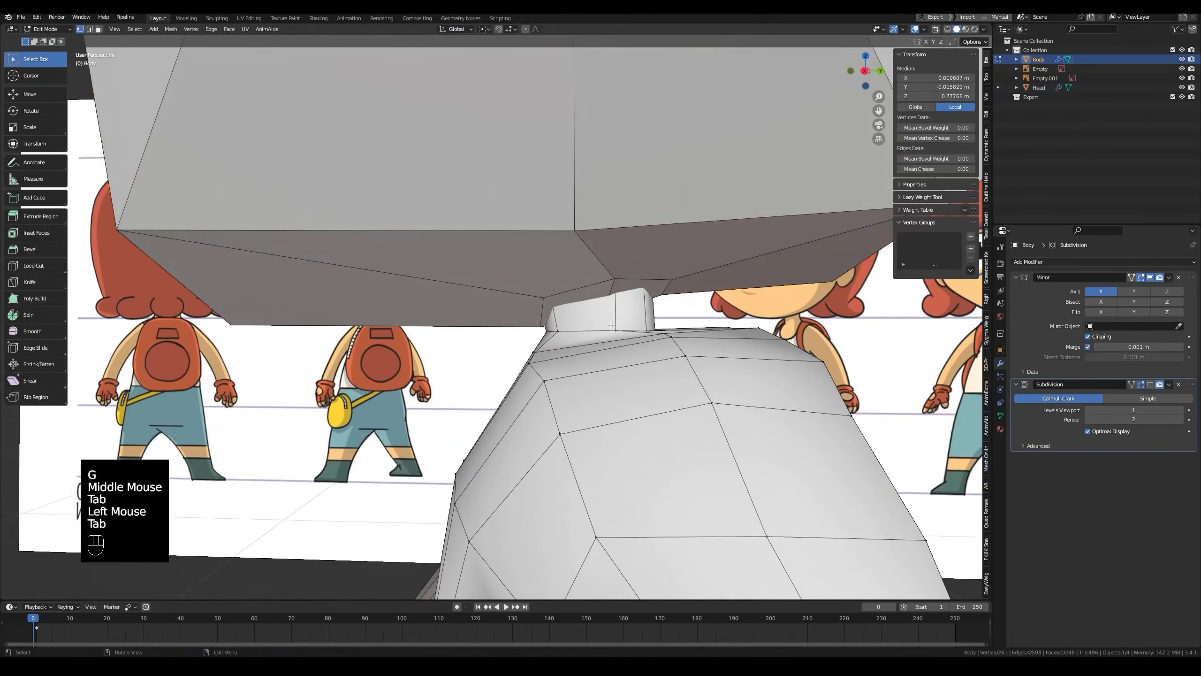
key("alt+z")
middle_click_drag(612, 304, 587, 294)
left_click(585, 273)
key("3")
left_click(608, 240, "alt")
key("alt+z")
key("alt+z")
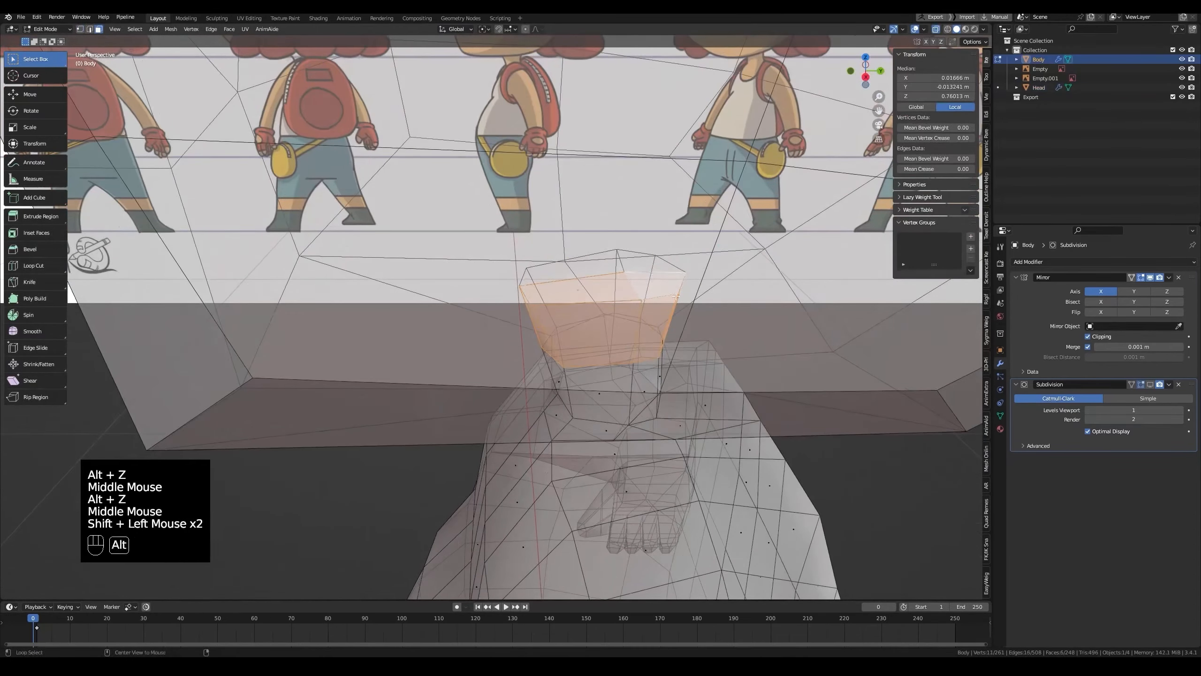
key("alt+z")
key("x")
left_click(605, 320)
Step: Hide the Head object and return to editing the Body mesh
key("alt+z")
scroll(606, 323, "down", 2)
middle_click_drag(606, 323, 542, 337)
key("alt+z")
key("Tab")
left_click(593, 223)
scroll(595, 284, "down", 1)
key("h")
scroll(605, 294, "up", 2)
left_click(595, 333)
key("Tab")
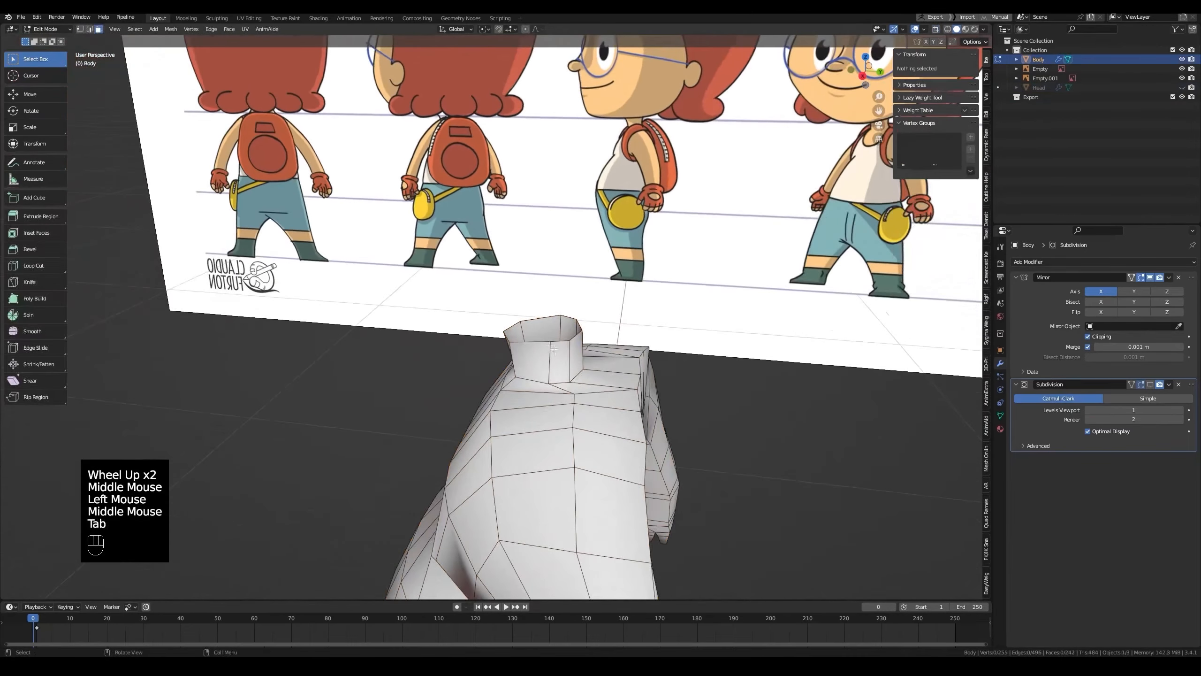
Step: Slide a vertex on the neck's upper rim along its edge and save the file
left_click(548, 344)
key("g")
key("g")
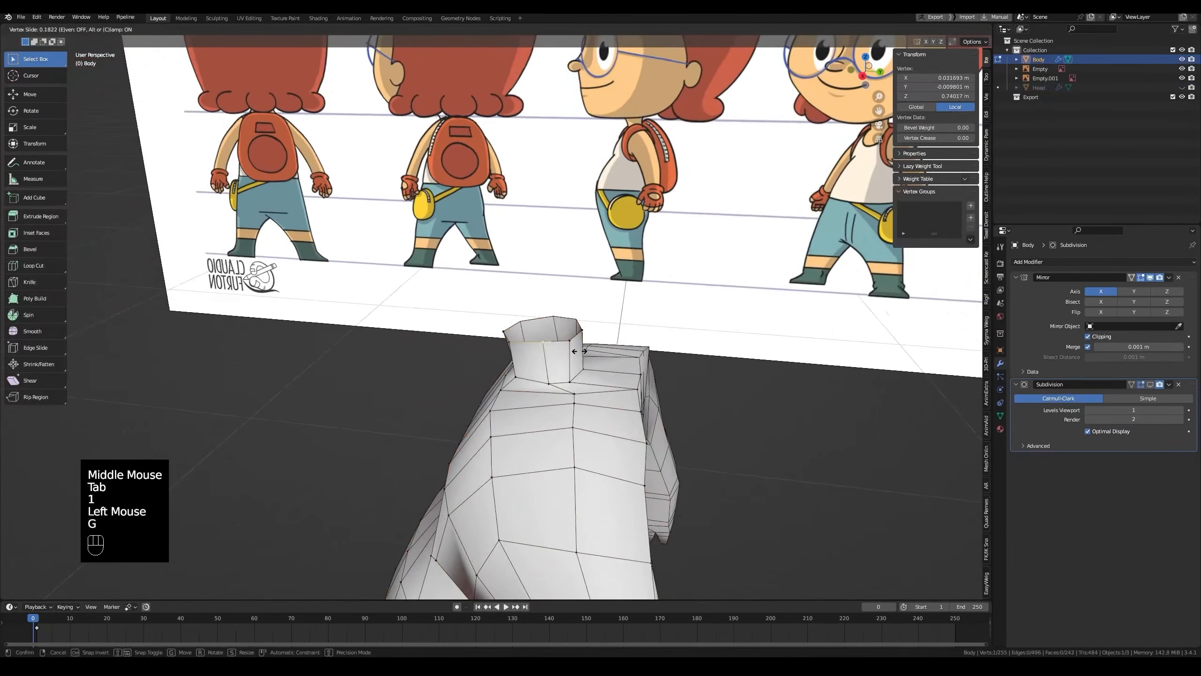
key("ctrl+s")
Step: Slide a shoulder vertex near the base of the neck along its edge
middle_click_drag(578, 351, 579, 421)
left_click(579, 421)
key("g")
key("g")
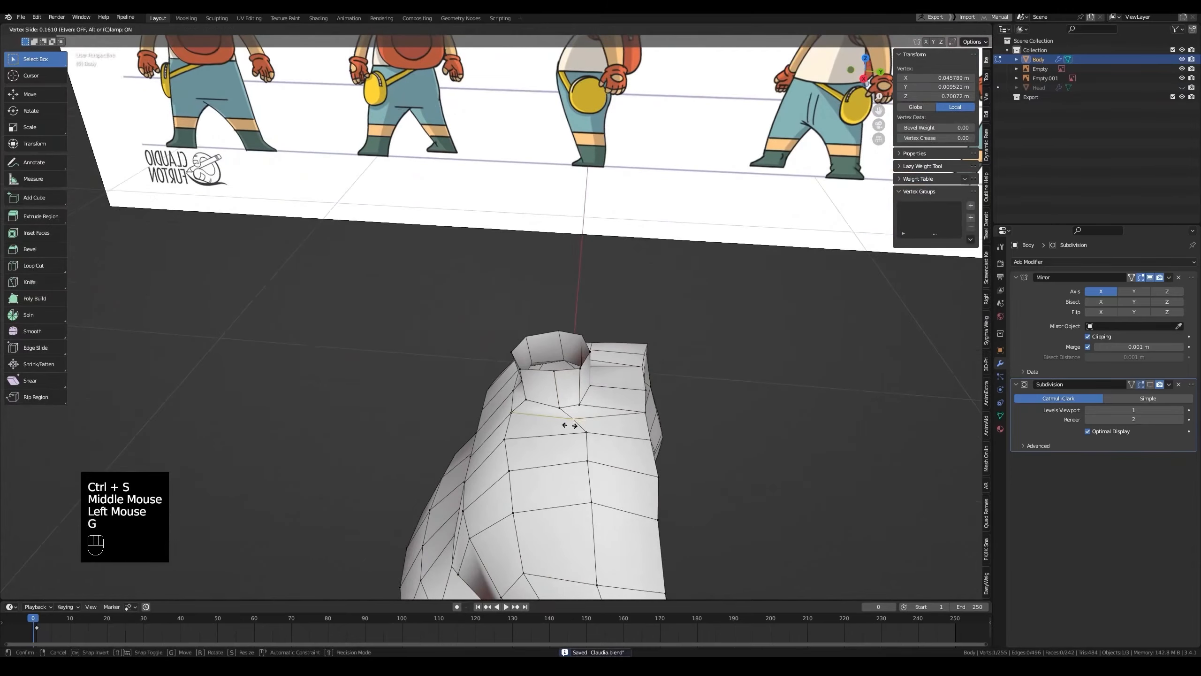
left_click(570, 425)
Step: Adjust two connected shoulder edges along their normals with Shrink/Fatten, comparing them with the side reference
scroll(570, 425, "down", 2)
key("grave")
key("alt+z")
key("alt+z")
scroll(605, 384, "up", 1)
middle_click_drag(605, 384, 530, 383)
scroll(569, 394, "up", 2)
key("2")
left_click(477, 398)
key("grave")
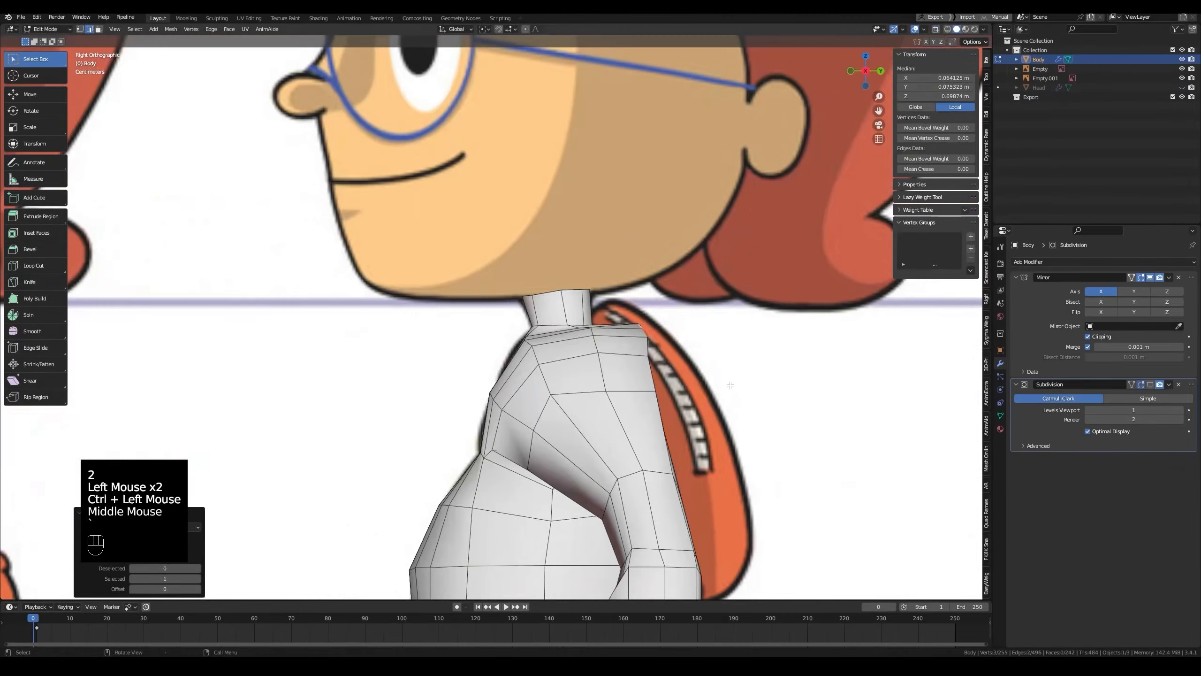
middle_click_drag(771, 393, 710, 402)
Step: Adjust a single vertex on the back of the shoulder along its normal with Shrink/Fatten
key("1")
left_click(708, 403)
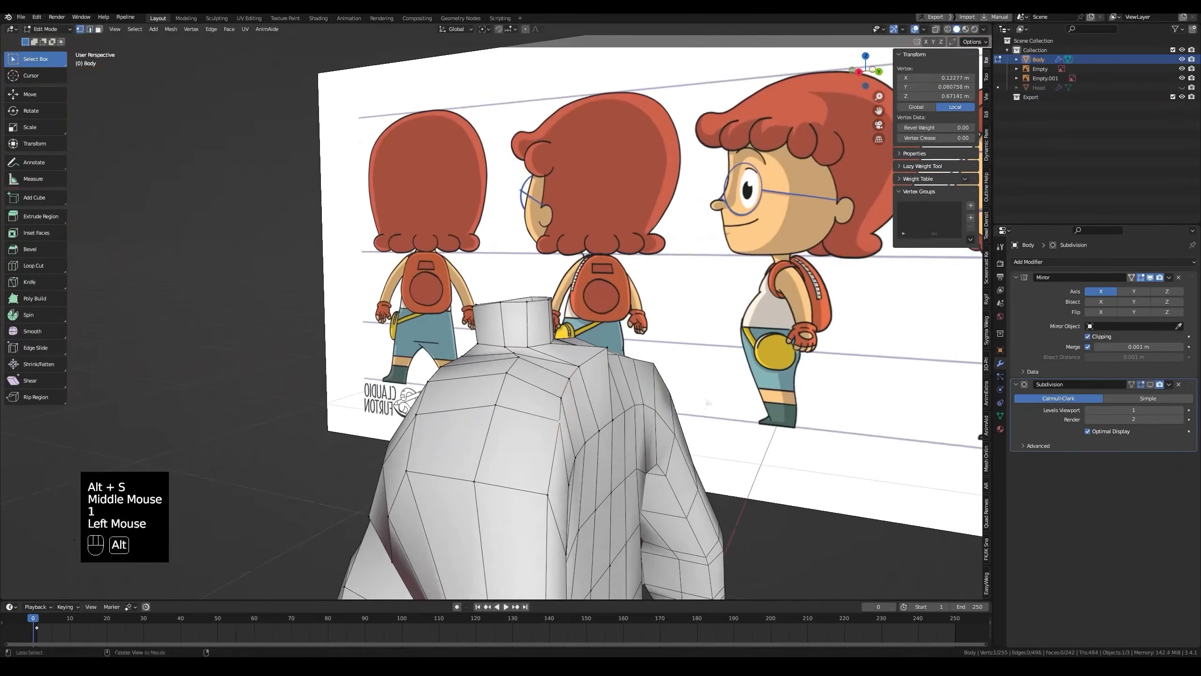
left_click(610, 357)
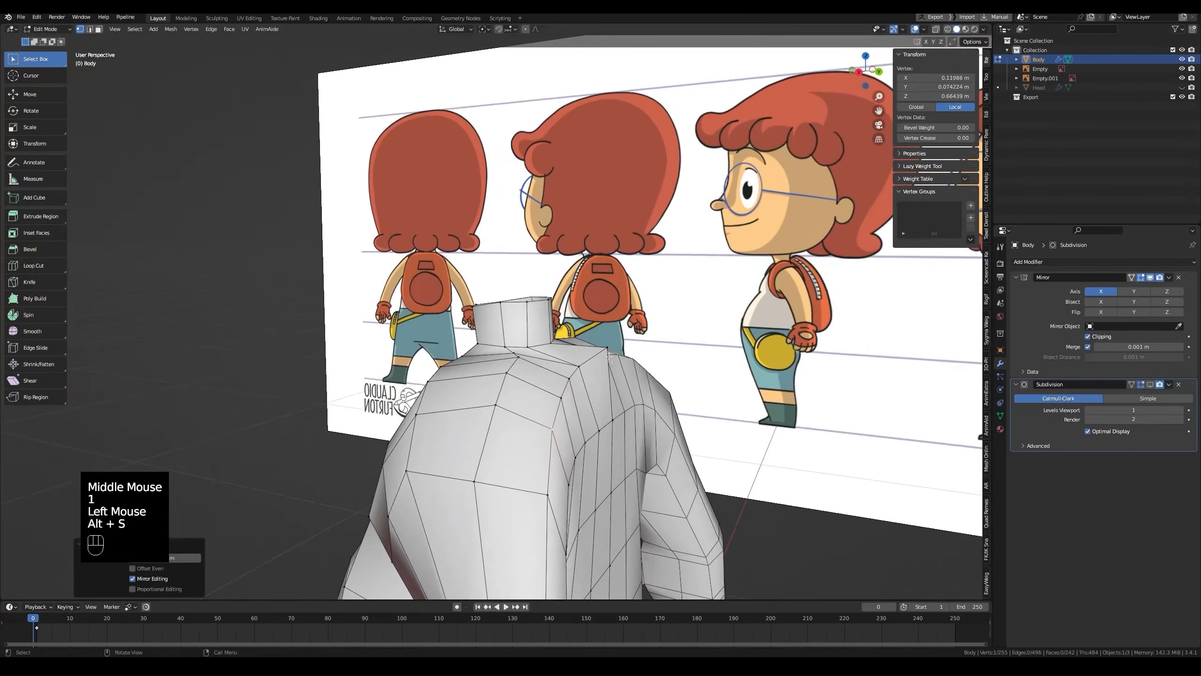
left_click(686, 365)
key("grave")
mouse_move(688, 367)
middle_mouse_down()
mouse_move(748, 373)
mouse_move(658, 388)
middle_mouse_up()
key("alt+z")
key("alt+z")
Step: Switch the body to Sculpt Mode and choose the Smooth brush with a 132 px radius
key("ctrl+Tab")
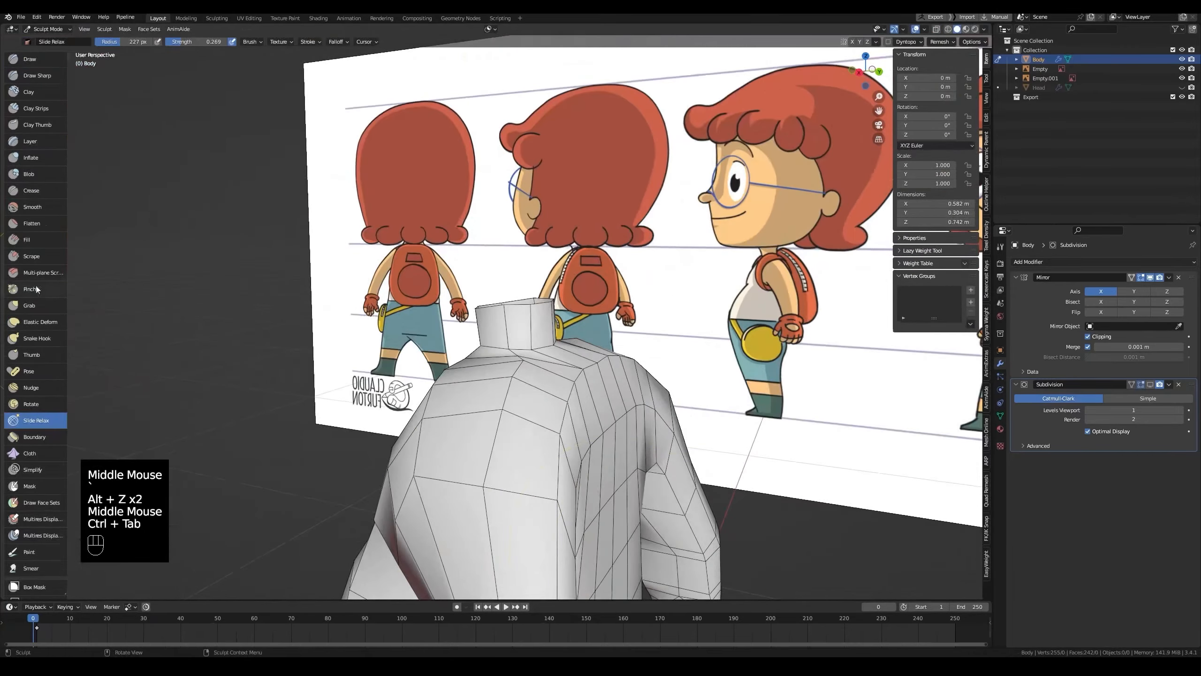
mouse_move(535, 456)
middle_mouse_down()
mouse_move(493, 451)
mouse_move(607, 424)
middle_mouse_up()
key("f")
left_click(642, 421)
scroll(536, 419, "up", 2)
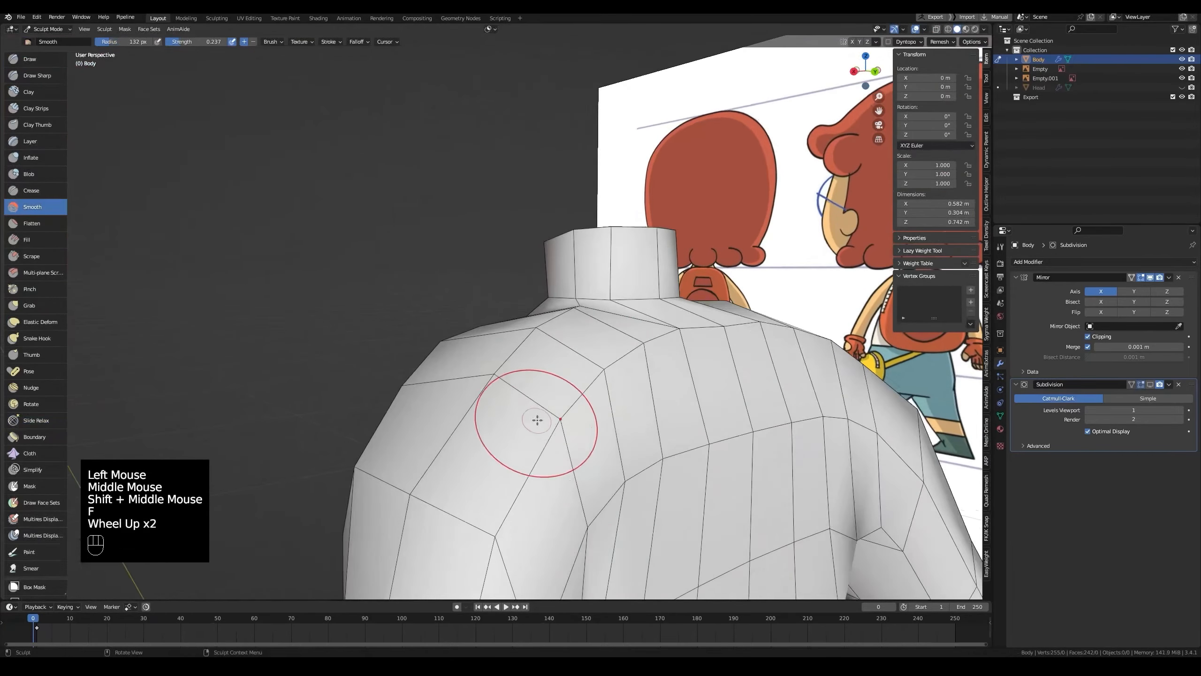
Step: Smooth the shoulder, upper back and area around the neck base with the Smooth brush
left_click_drag(537, 419, 550, 424)
left_click(664, 337)
mouse_move(664, 337)
middle_mouse_down()
mouse_move(536, 461)
mouse_move(573, 474)
middle_mouse_up()
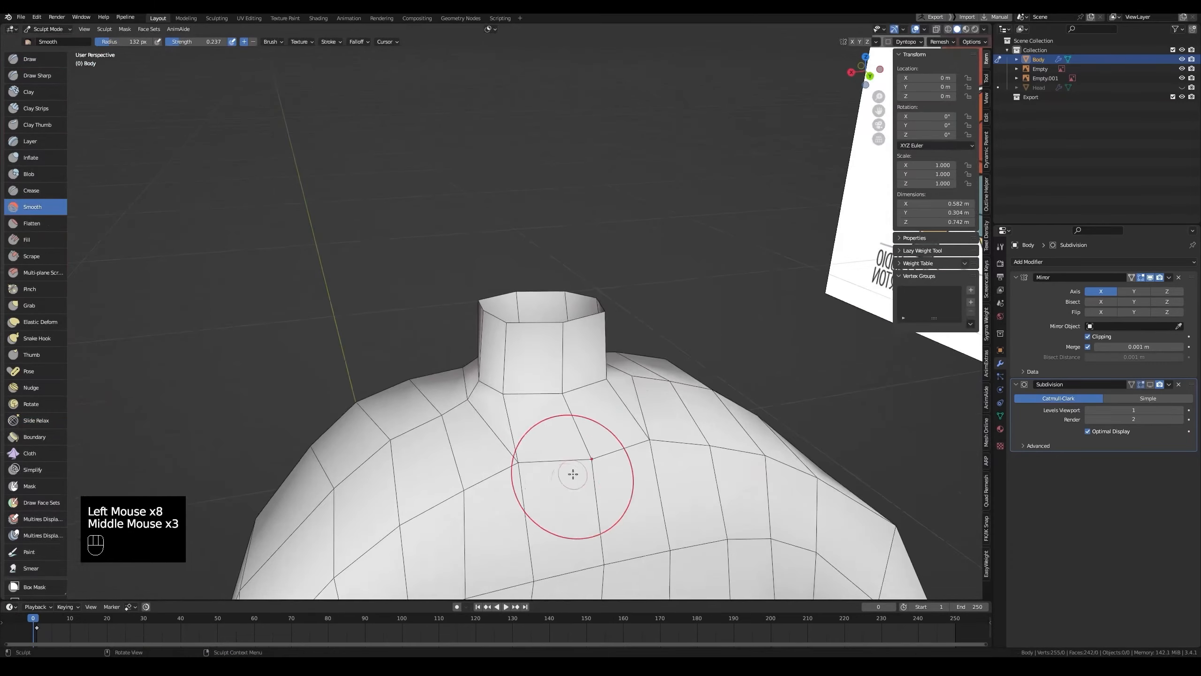
left_click(454, 495)
scroll(439, 495, "down", 2)
middle_click_drag(429, 496, 468, 417)
left_click(469, 417)
middle_click_drag(529, 445, 687, 428)
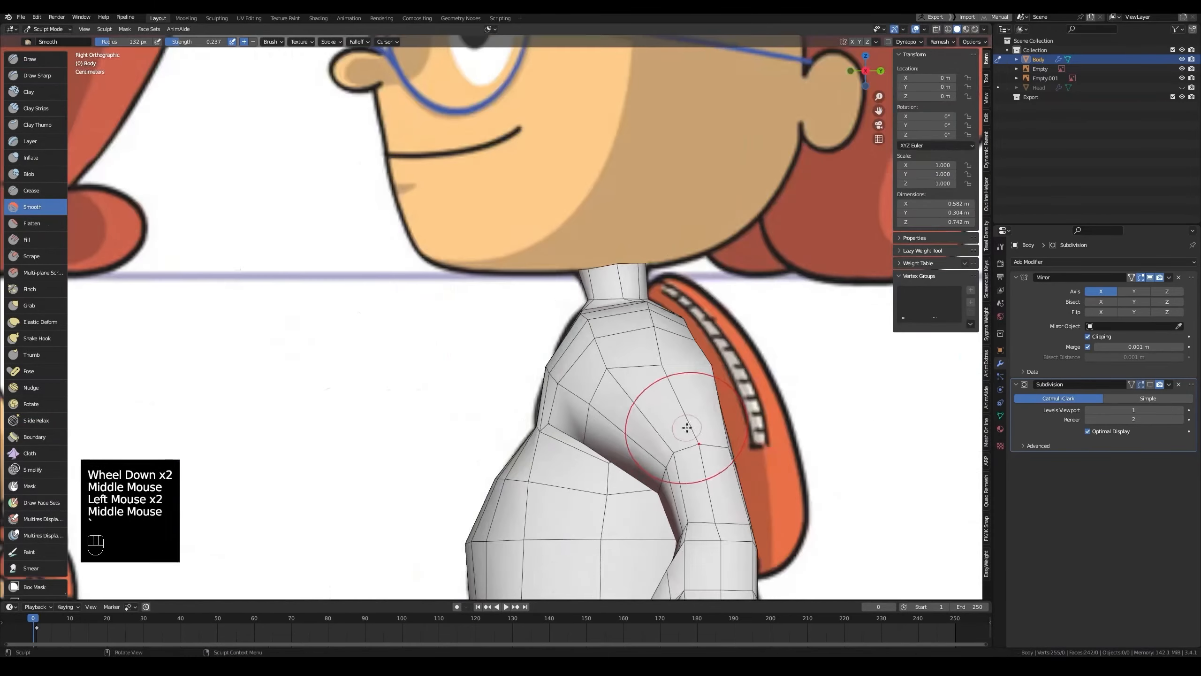
scroll(615, 379, "up", 2)
Step: Return to Edit Mode, slide a vertex on the back of the shoulder along its edge, and save the file
key("Tab")
mouse_move(660, 358)
middle_mouse_down()
mouse_move(614, 379)
mouse_move(728, 391)
mouse_move(783, 381)
mouse_move(755, 378)
middle_mouse_up()
left_click(728, 391)
key("g")
key("g")
left_click(732, 391)
key("ctrl+s")
Step: Select the path of vertices across the back of the shoulder and even it out with the Smooth tool
scroll(732, 391, "down", 1, "ctrl")
scroll(732, 391, "down", 1)
left_click(639, 411)
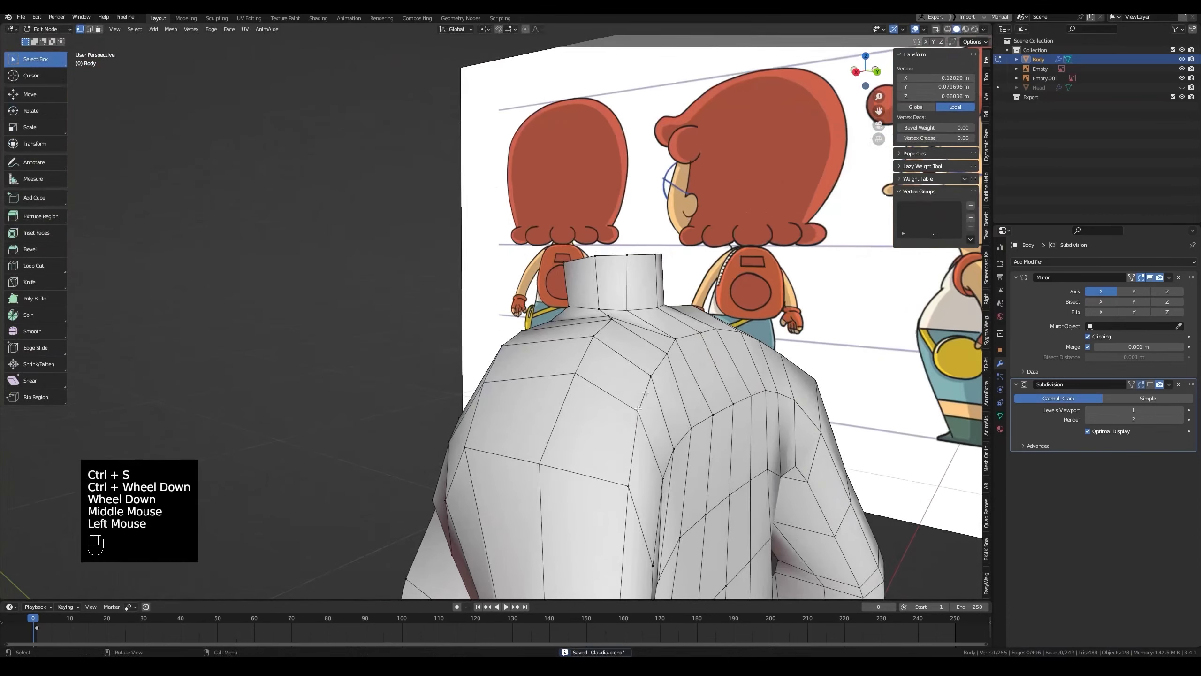
left_click(667, 352, "ctrl")
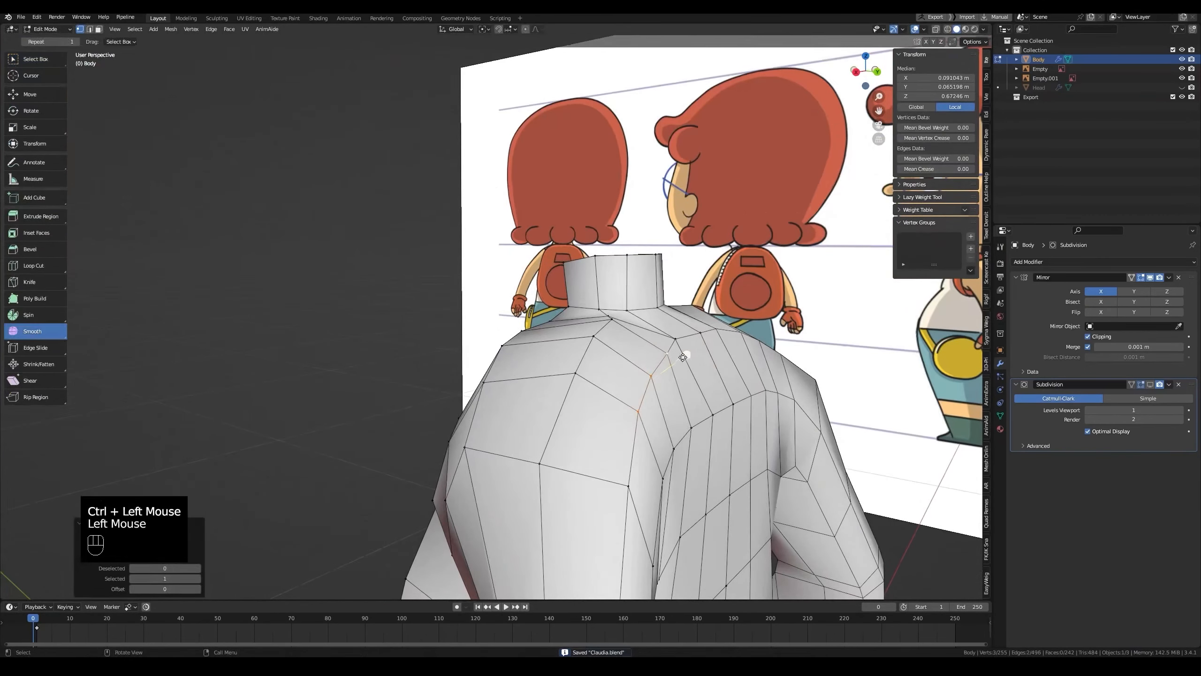
left_click_drag(737, 326, 737, 326)
Step: Smooth a single vertex on the outer shoulder with the Smooth tool and save the file
middle_click_drag(737, 325, 842, 402)
key("grave")
left_click(840, 422)
left_click_drag(881, 402, 877, 400)
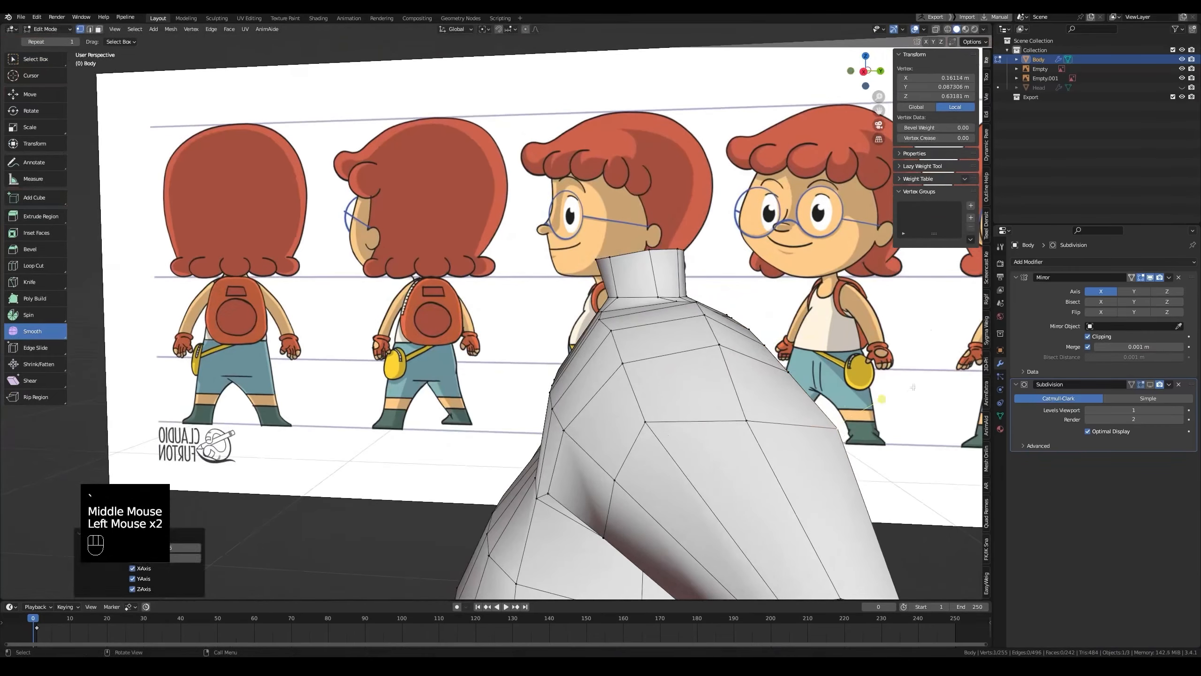
key("ctrl+s")
key("grave")
key("ctrl+s")
scroll(687, 376, "down", 1)
key("alt+z")
key("alt+z")
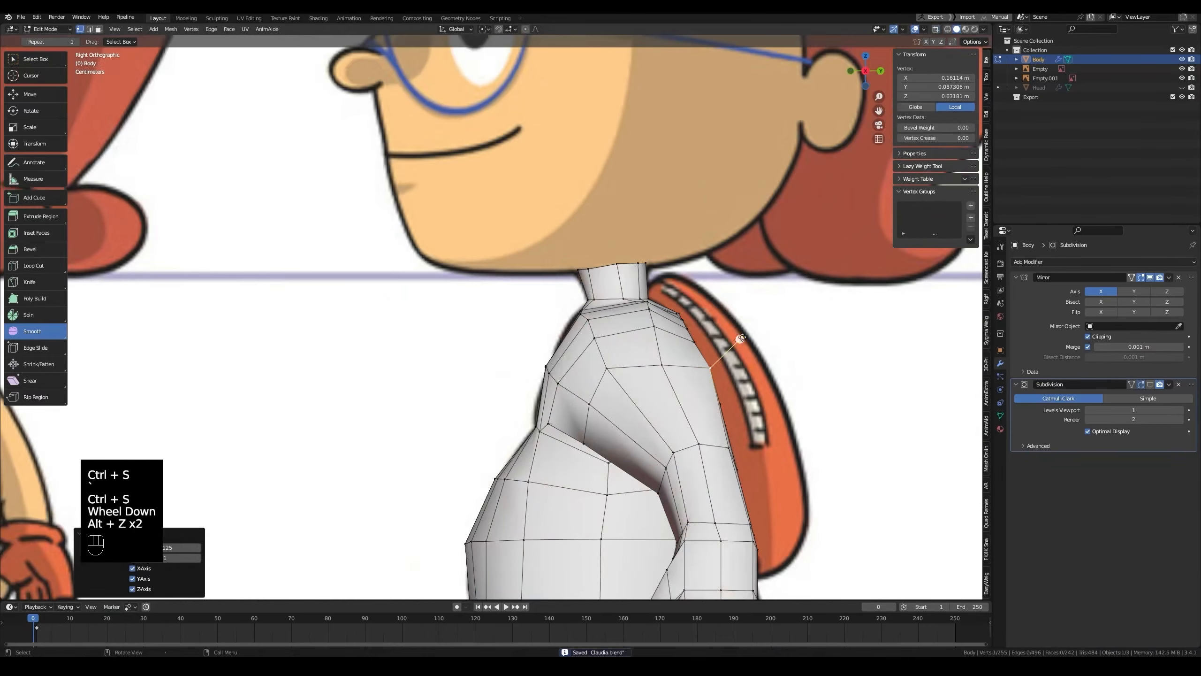
Step: Switch back to Sculpt Mode and smooth the back of the shoulder and upper arm
scroll(843, 317, "down", 1, "alt")
middle_click_drag(843, 316, 546, 418)
key("ctrl+Tab")
left_click(376, 370)
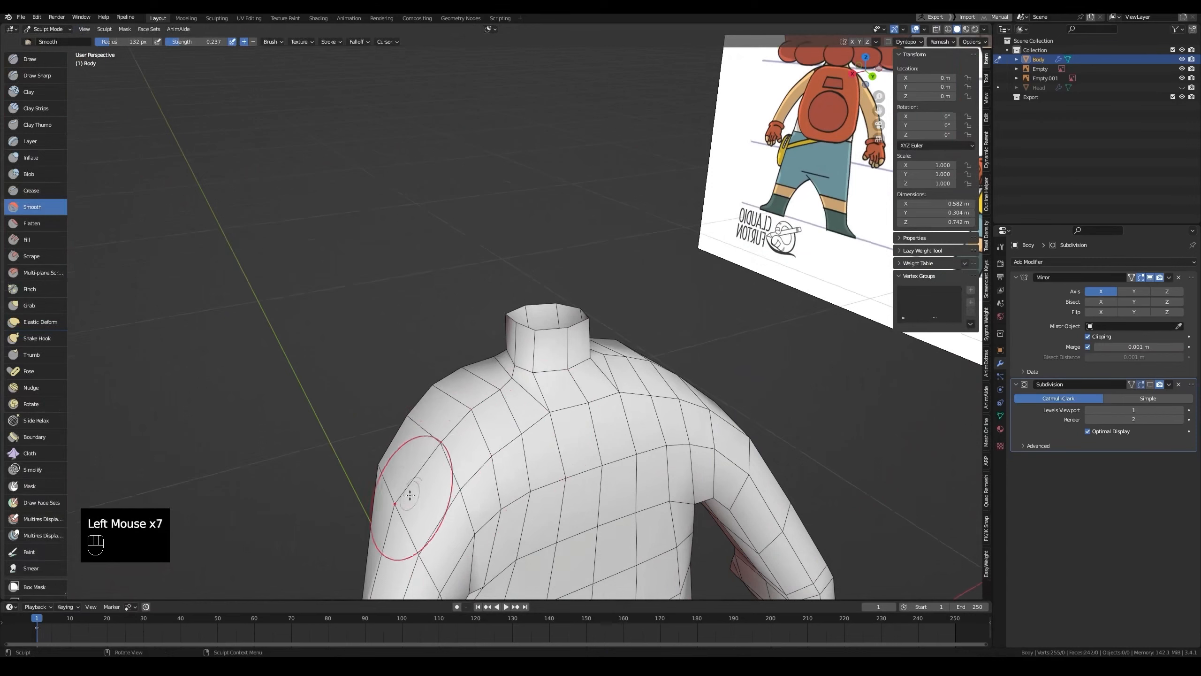
key("grave")
key("alt+z")
key("alt+z")
Step: Continue smoothing the upper back, shoulder and arm joint from several sides, checking against the reference
middle_click_drag(759, 429, 608, 377)
left_click_drag(608, 378, 611, 375)
left_click(488, 436)
scroll(488, 436, "down", 1)
middle_click_drag(488, 437, 544, 398)
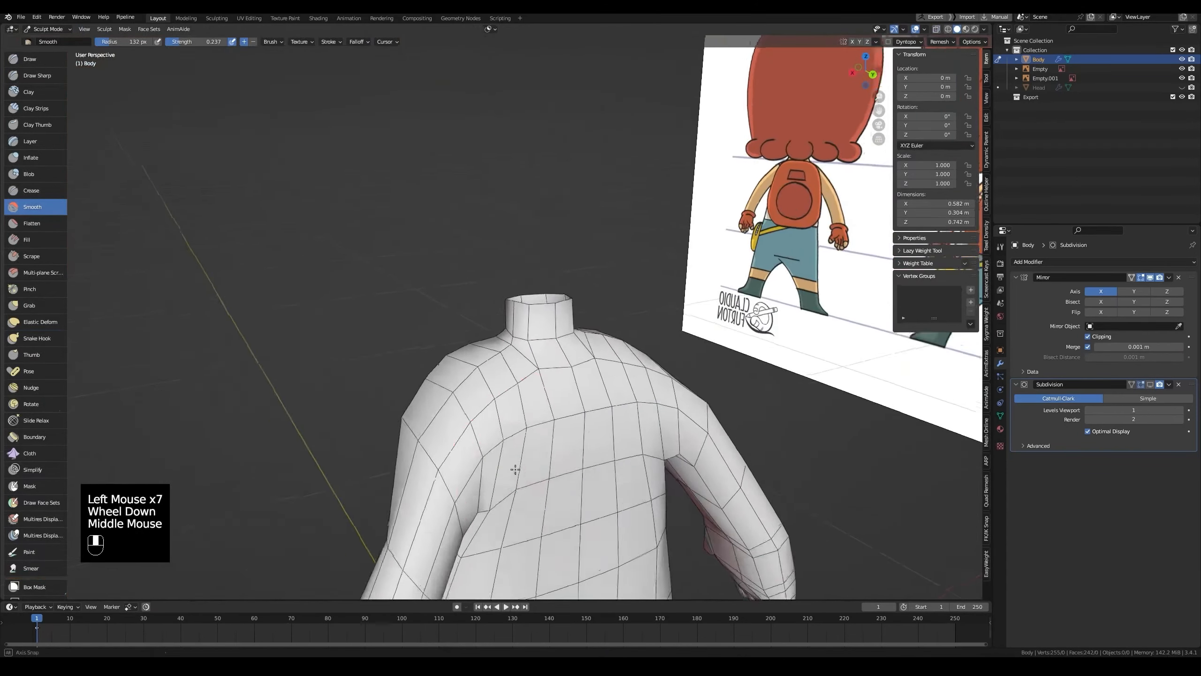
left_click(544, 398)
left_click(544, 399)
middle_click_drag(432, 408, 527, 414)
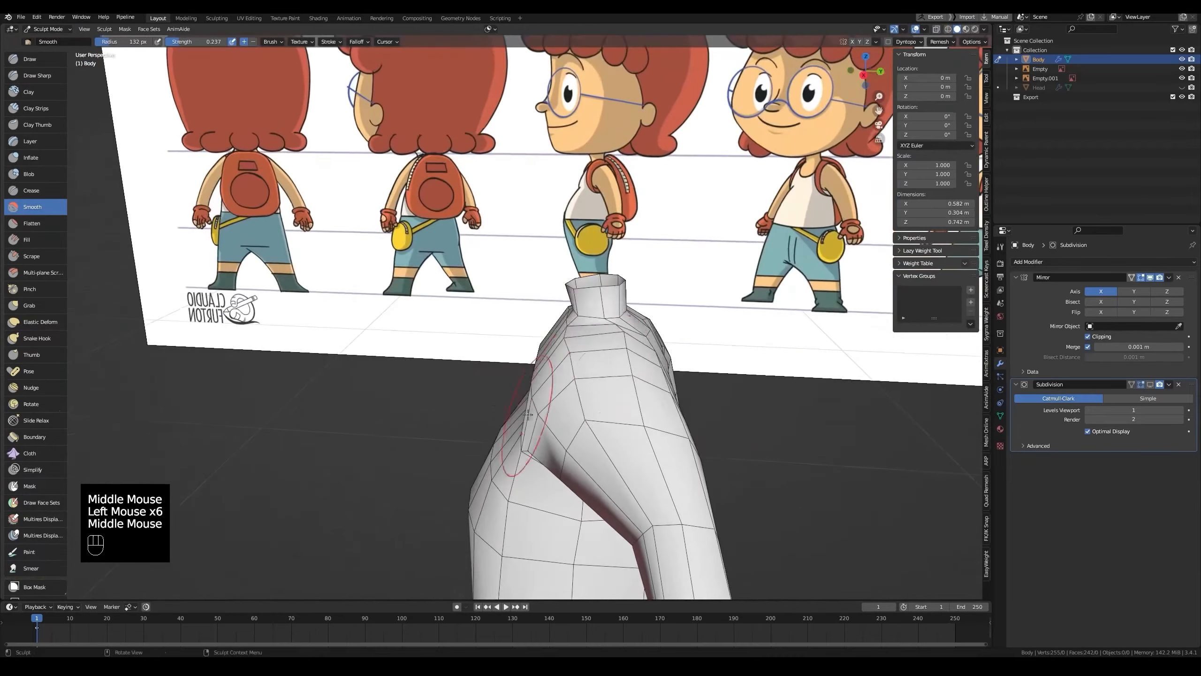
middle_click_drag(565, 350, 622, 364)
left_click(622, 364)
key("grave")
key("alt+z")
key("alt+z")
Step: Raise an edge on top of the shoulder in front view with proportional editing enabled to follow the reference, and save the file
middle_click_drag(689, 330, 600, 304)
key("Tab")
key("2")
left_click(597, 379)
key("grave")
scroll(599, 304, "up", 3)
key("g")
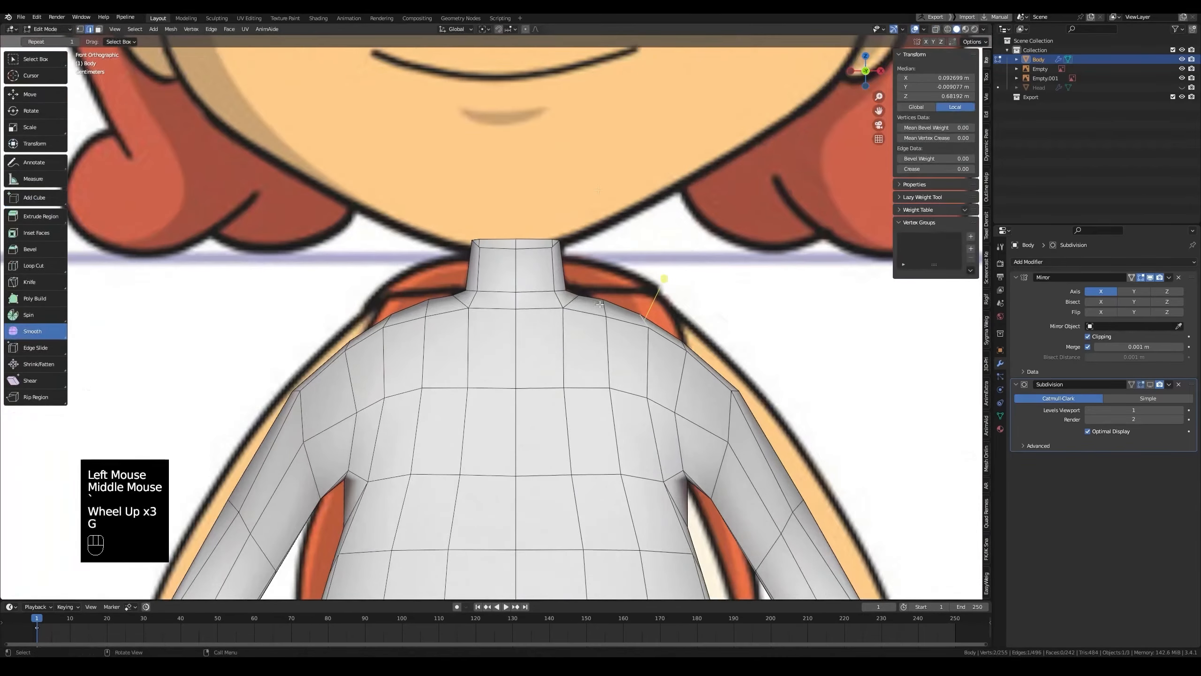
left_click(526, 29)
key("g")
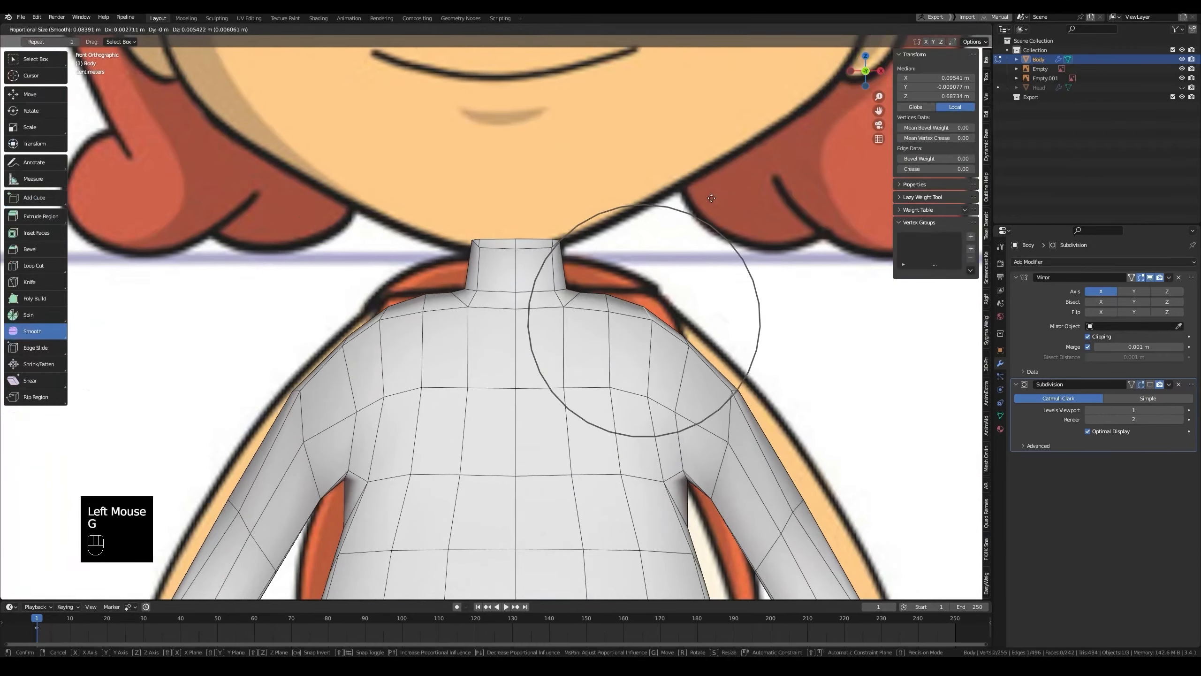
left_click(713, 193)
scroll(713, 193, "down", 2)
middle_click_drag(714, 194, 662, 453)
key("ctrl+s")
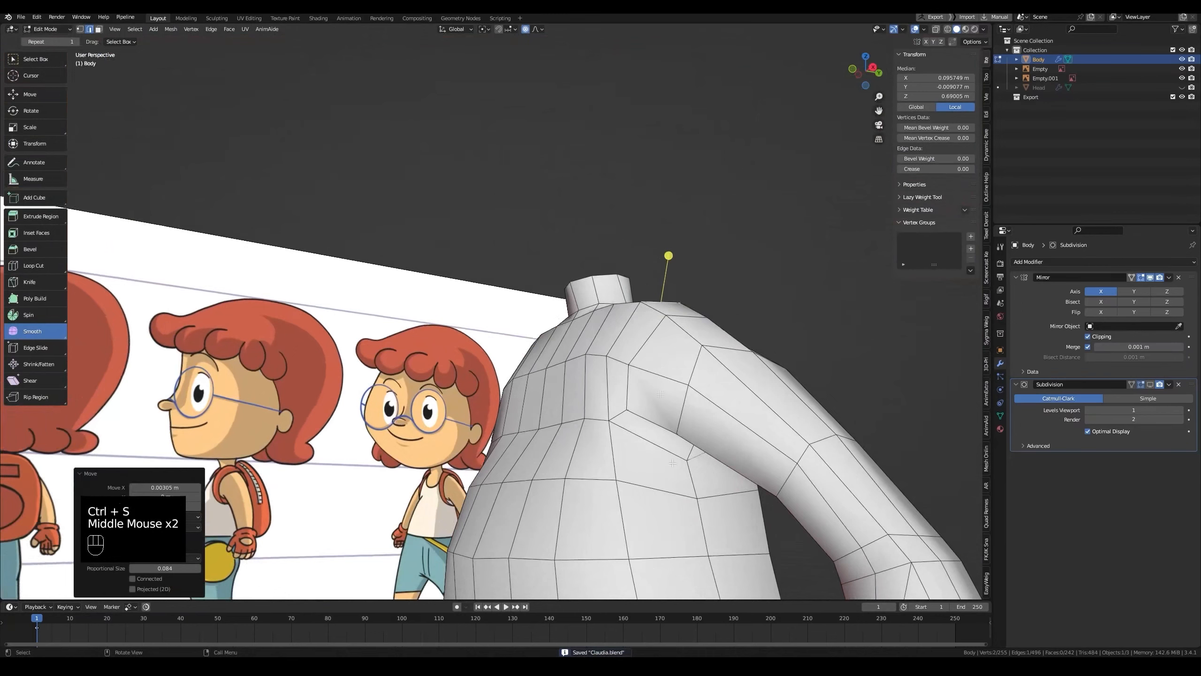
Step: Preview the body by toggling the Subdivision modifier's viewport display, and unhide the Head object
middle_click_drag(695, 343, 618, 322)
key("grave")
key("alt+z")
key("alt+z")
left_click(1151, 384)
left_click(1151, 384)
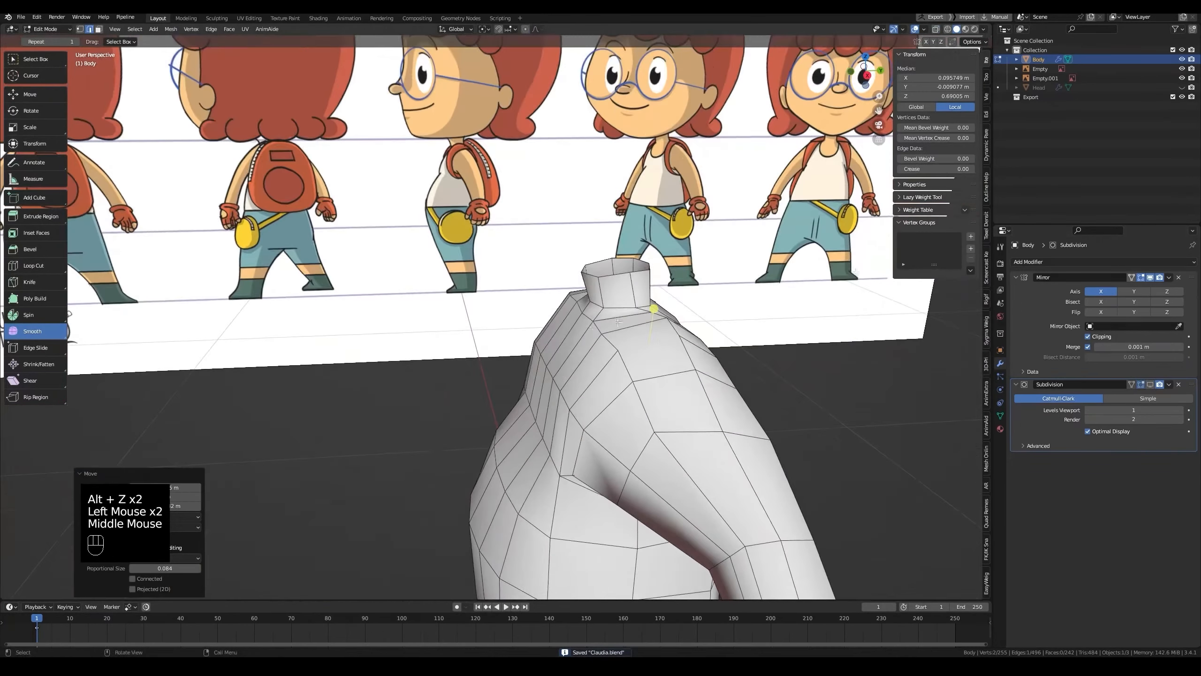
left_click(1182, 88)
middle_click_drag(726, 258, 712, 227)
left_click(641, 318)
middle_click_drag(642, 312, 634, 288)
key("3")
left_click(628, 275)
scroll(668, 278, "up", 2)
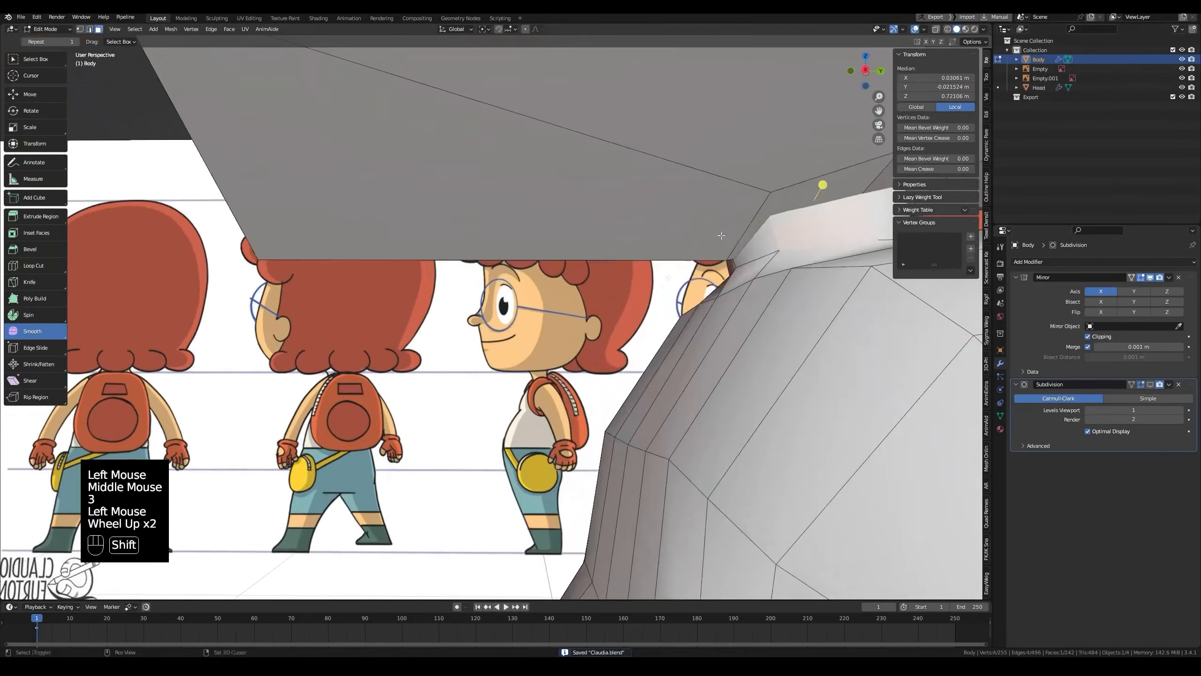
middle_click_drag(721, 235, 653, 246, "shift")
Step: Switch to the Head object and delete the two underside faces above the neck
key("Tab")
left_click_drag(653, 246, 568, 316)
key("ctrl+Tab")
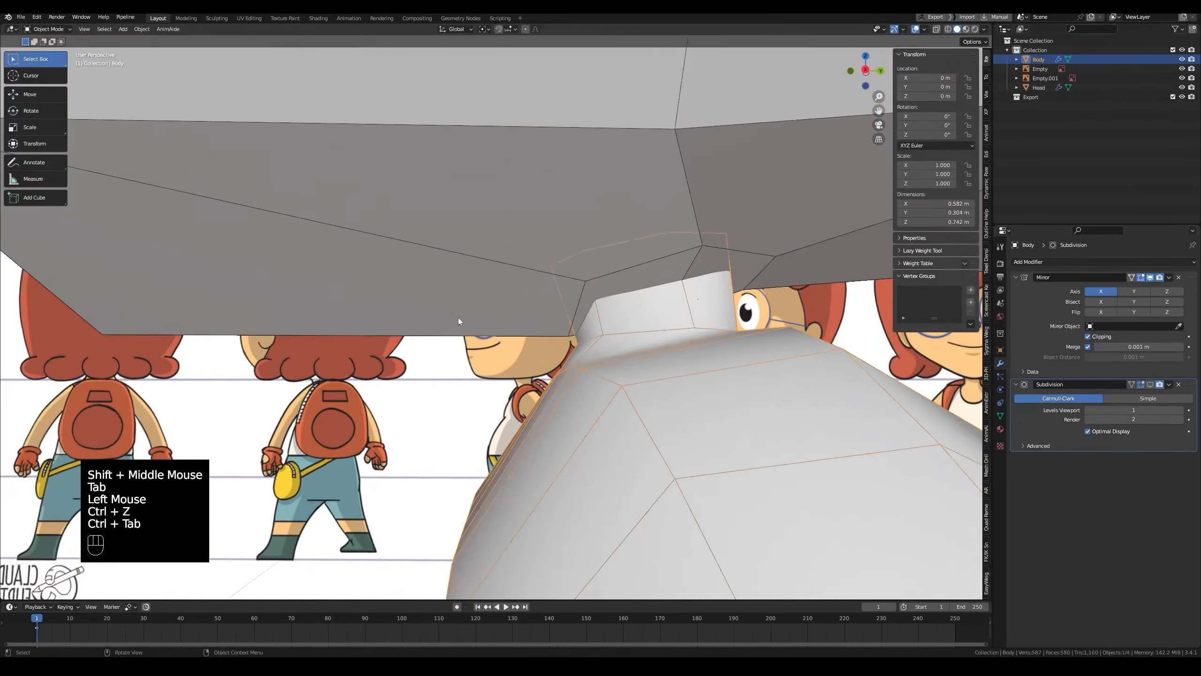
left_click(697, 260)
key("Tab")
key("3")
left_click(615, 302)
left_click(737, 267, "shift")
key("x")
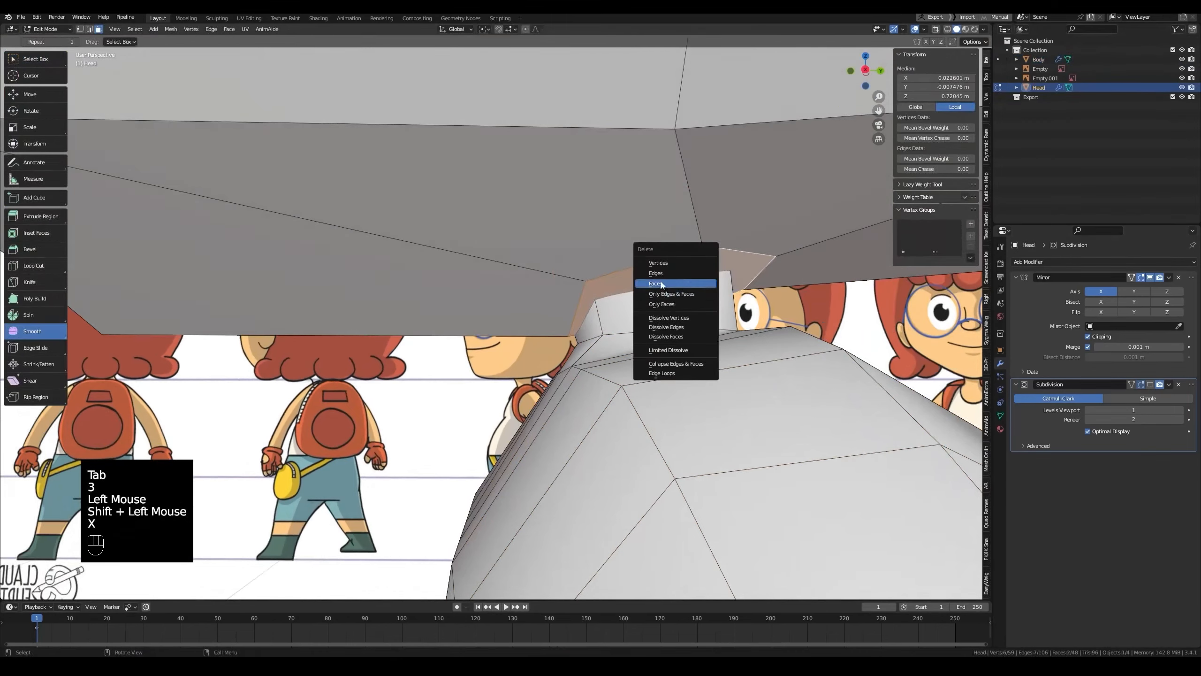
left_click(661, 285)
Step: Edit the Body and lower the edge loop at the top of the neck by about 0.016 m along Z
middle_click_drag(661, 284, 657, 309)
key("2")
left_click(578, 209, "alt")
key("Tab")
left_click(609, 235)
key("Tab")
key("2")
key("alt+z")
key("alt+z")
key("g")
left_click(619, 282)
Step: Scale the neck's top edge loop inward along Y so it fits the opening under the head
key("s")
key("x")
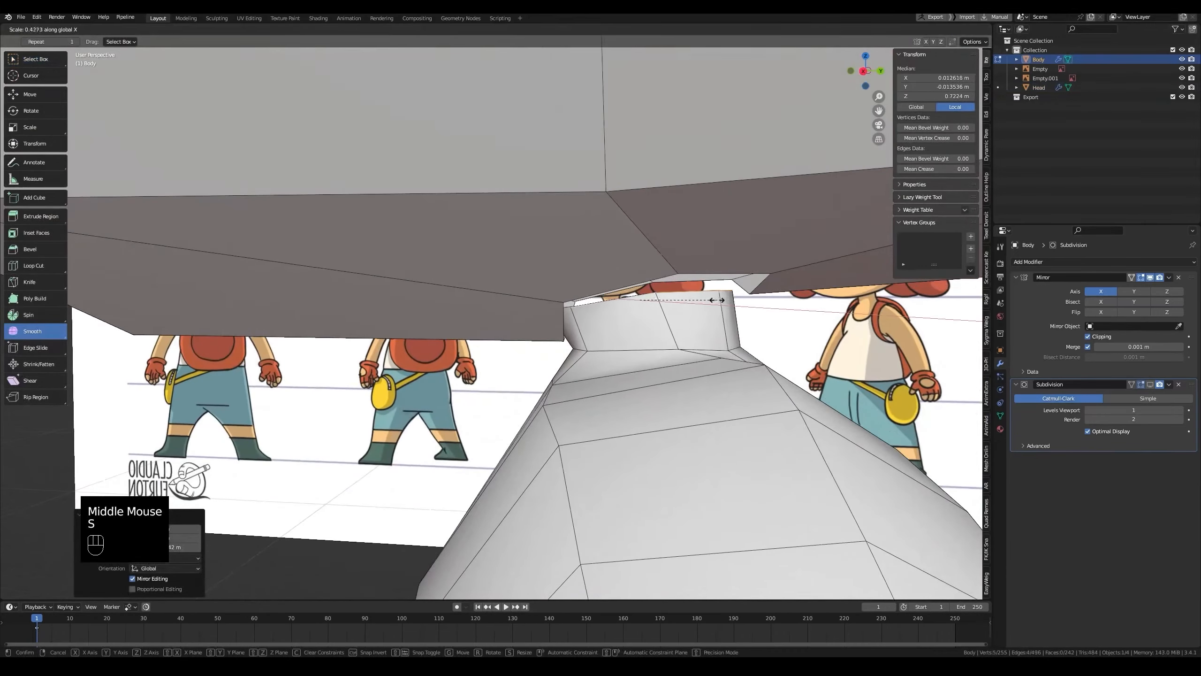
key("g")
key("s")
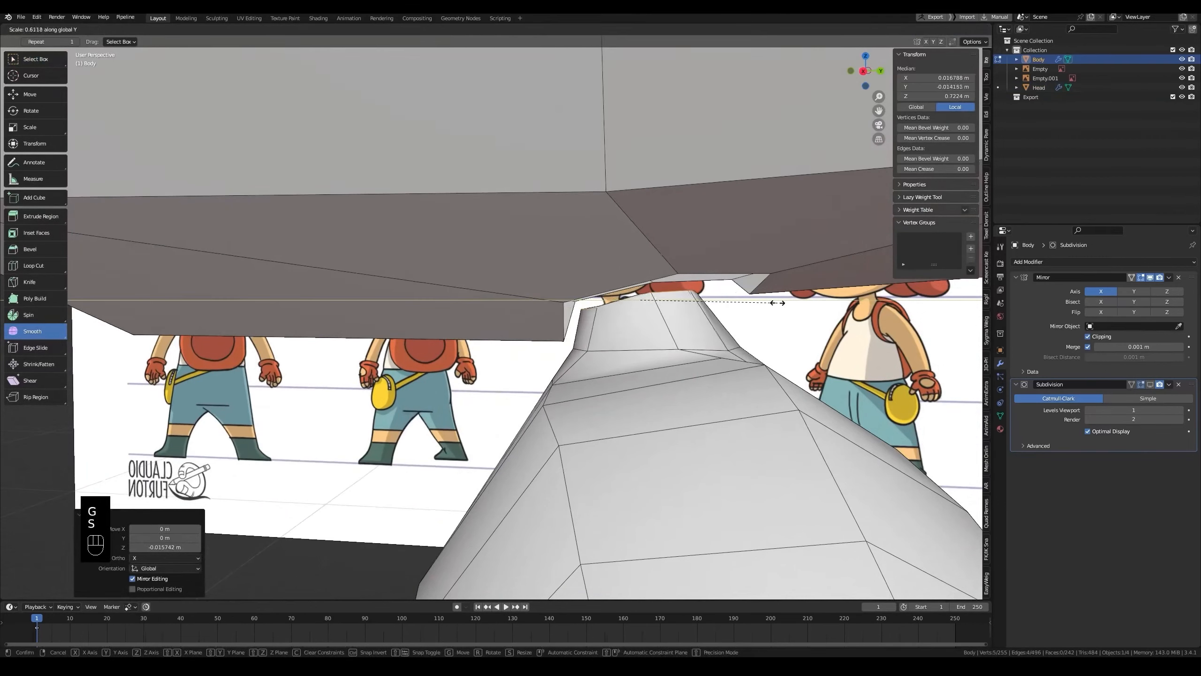
right_click(777, 303)
key("s")
key("y")
left_click(724, 301)
mouse_move(604, 275)
middle_mouse_down()
mouse_move(620, 340)
mouse_move(618, 287)
middle_mouse_up()
key("alt+z")
scroll(615, 327, "down", 2)
key("alt+z")
scroll(612, 319, "down", 1)
Step: Join the head and body into the single Body object and save the file
key("Tab")
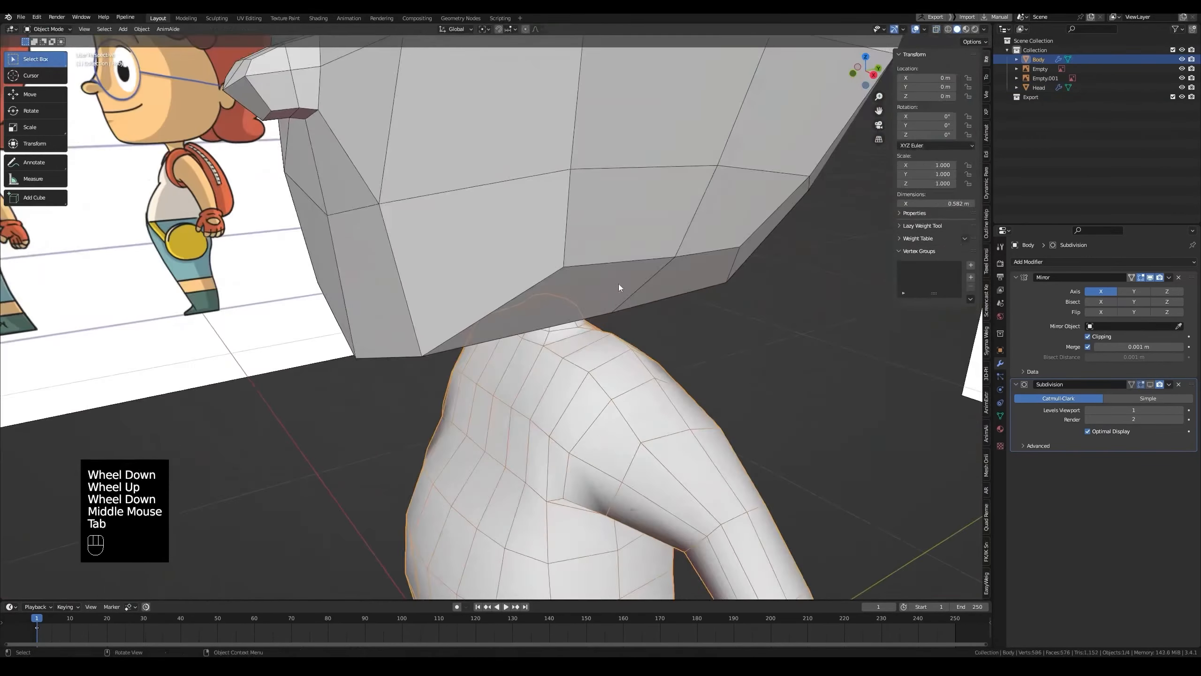
left_click(716, 328)
key("ctrl+s")
middle_click_drag(715, 327, 623, 337)
left_click(590, 338, "shift")
key("ctrl+j")
key("ctrl+s")
scroll(604, 349, "up", 3)
key("ctrl+s")
scroll(672, 382, "up", 1)
Step: Weld a vertex of the neck rim to the matching vertex of the head opening with Merge At Last
middle_click_drag(672, 382, 537, 353, "shift")
key("Tab")
key("1")
left_click(622, 260)
left_click(36, 59)
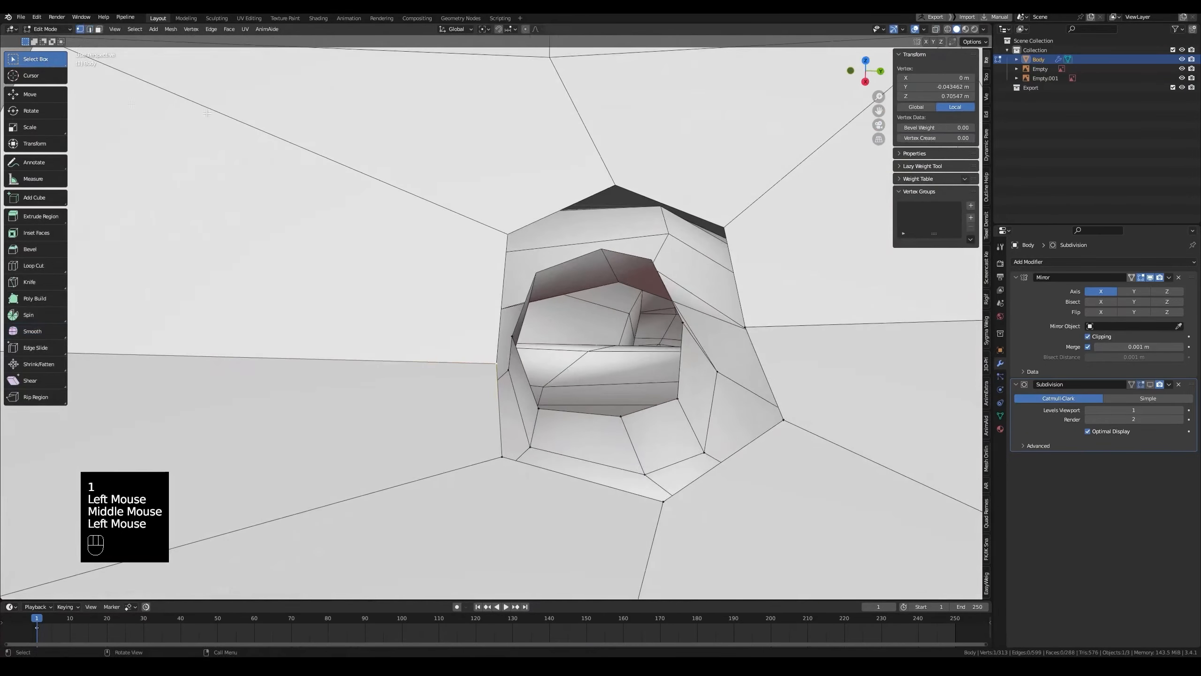
key("ctrl+s")
scroll(744, 250, "up", 2)
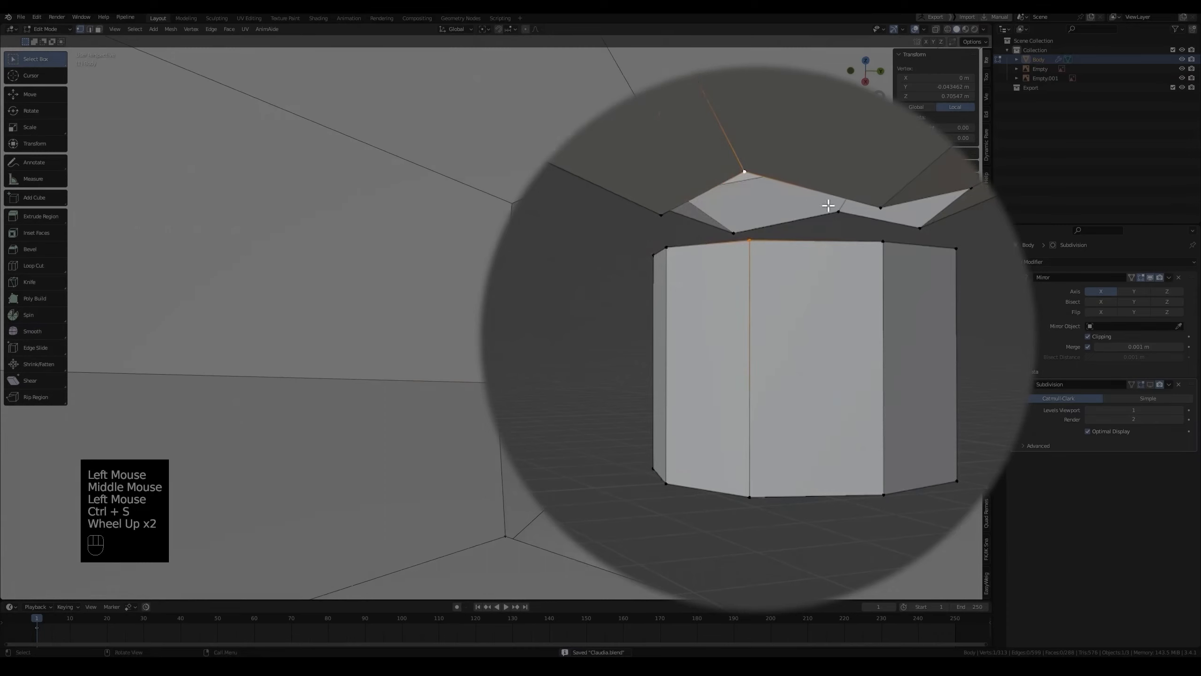
key("m")
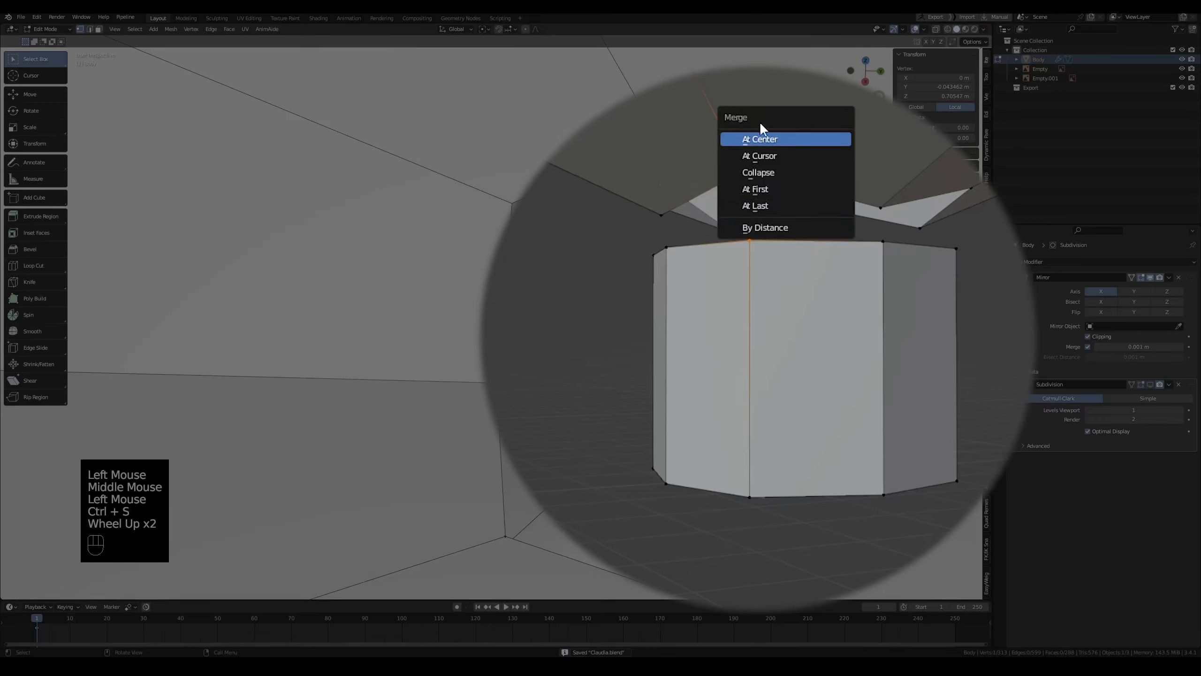
left_click(773, 205)
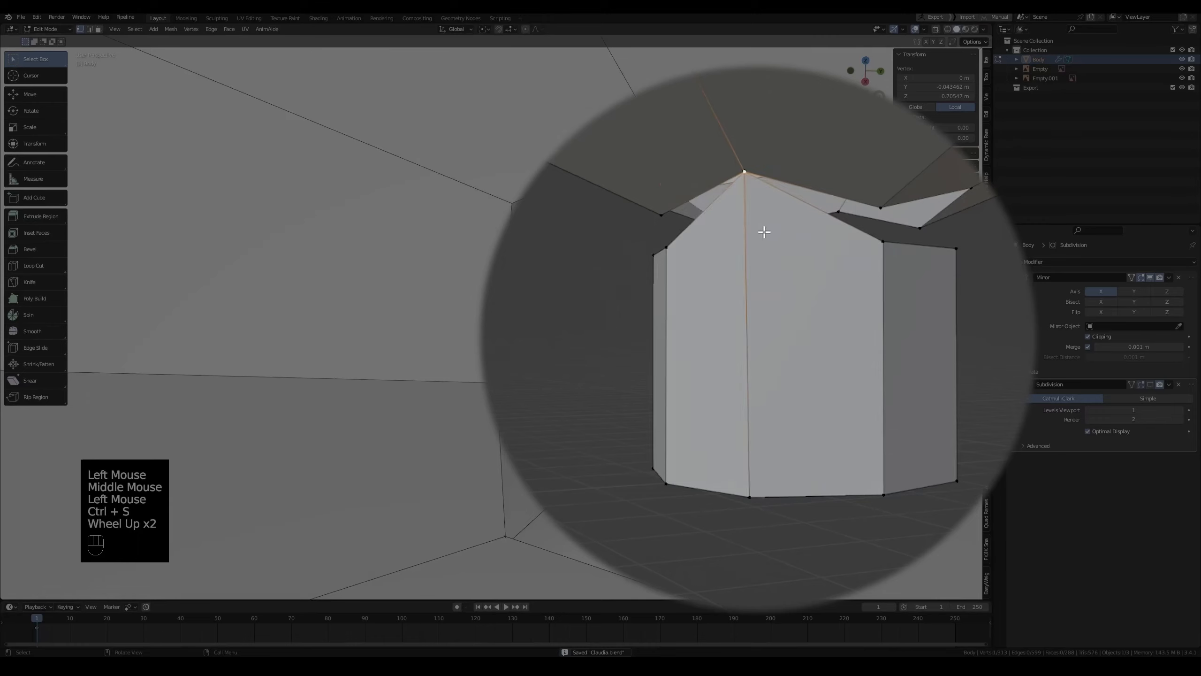
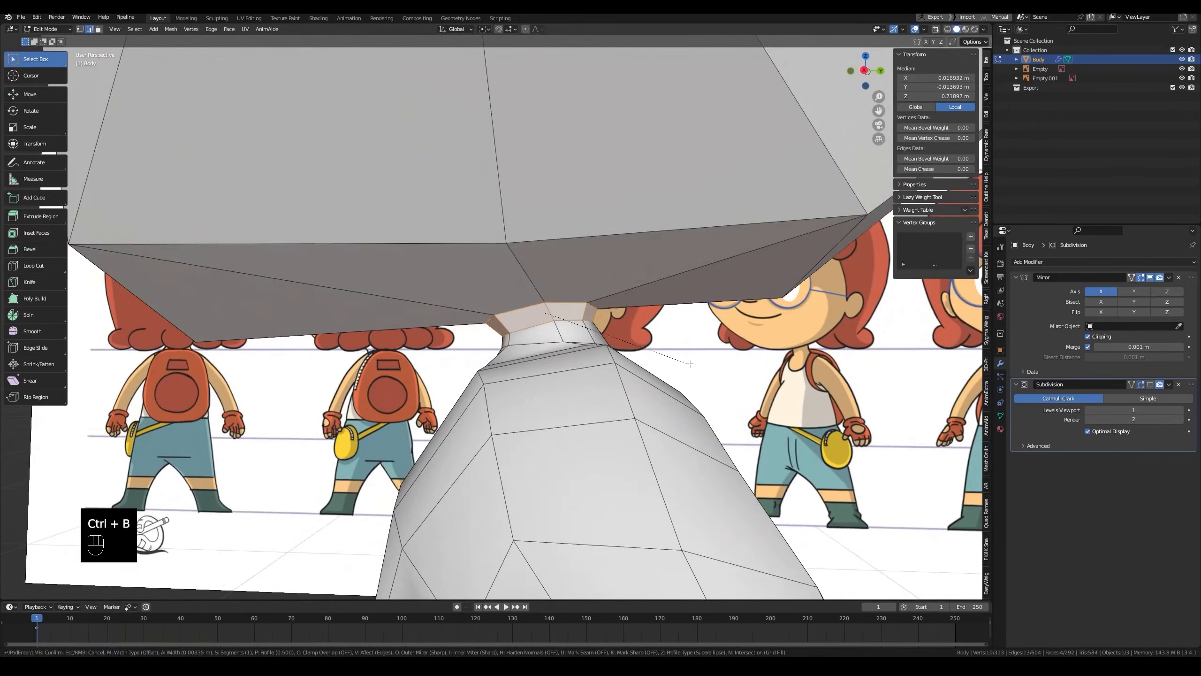
Step: Bevel the edge loop between head and neck by about 0.0073 m, checking it against the side reference
left_click(688, 362)
middle_click_drag(688, 363, 649, 387)
key("alt+z")
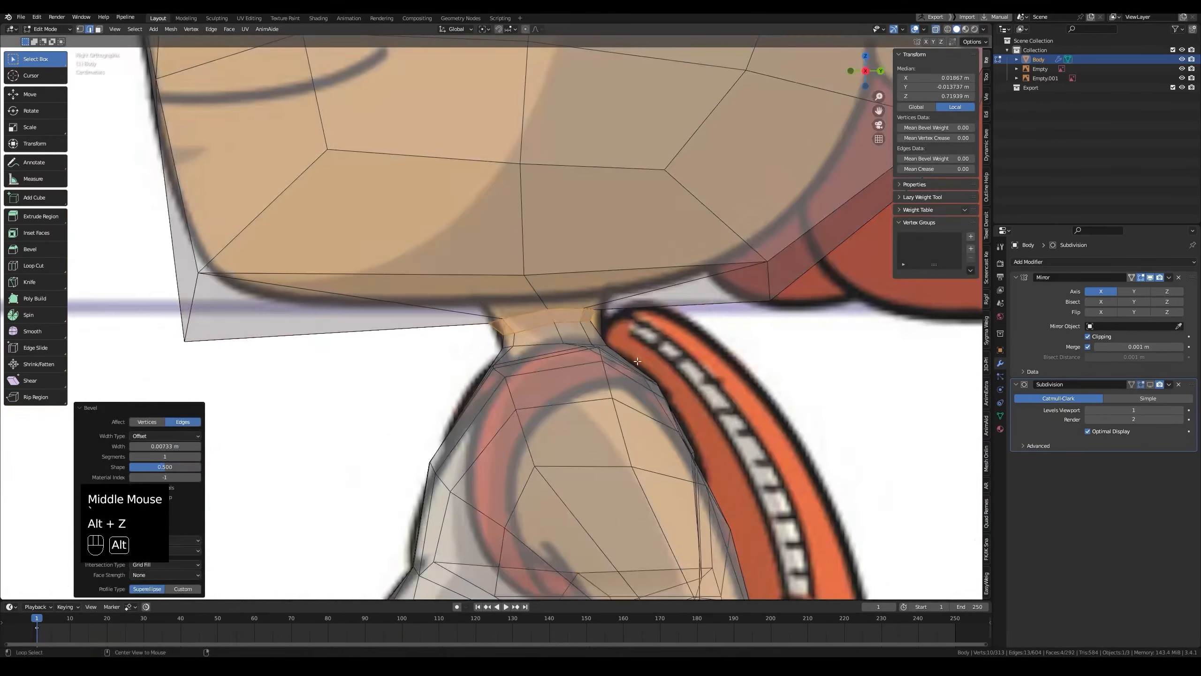
key("alt+z")
scroll(649, 386, "down", 2)
key("ctrl+s")
Step: Turn on the Subdivision modifier's viewport display to check the neck in side view, and undo the neck loop bevel
left_click(1141, 384)
key("alt+z")
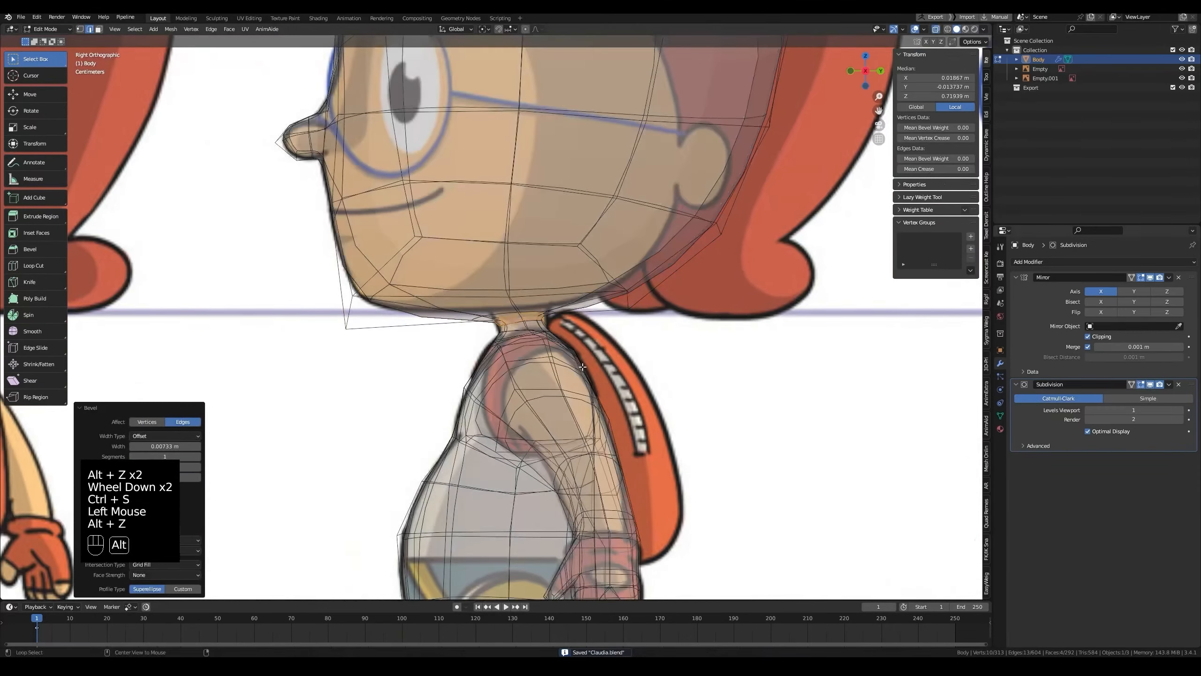
key("alt+z")
scroll(530, 347, "up", 4)
key("alt+z")
key("alt+z")
key("2")
key("ctrl+z")
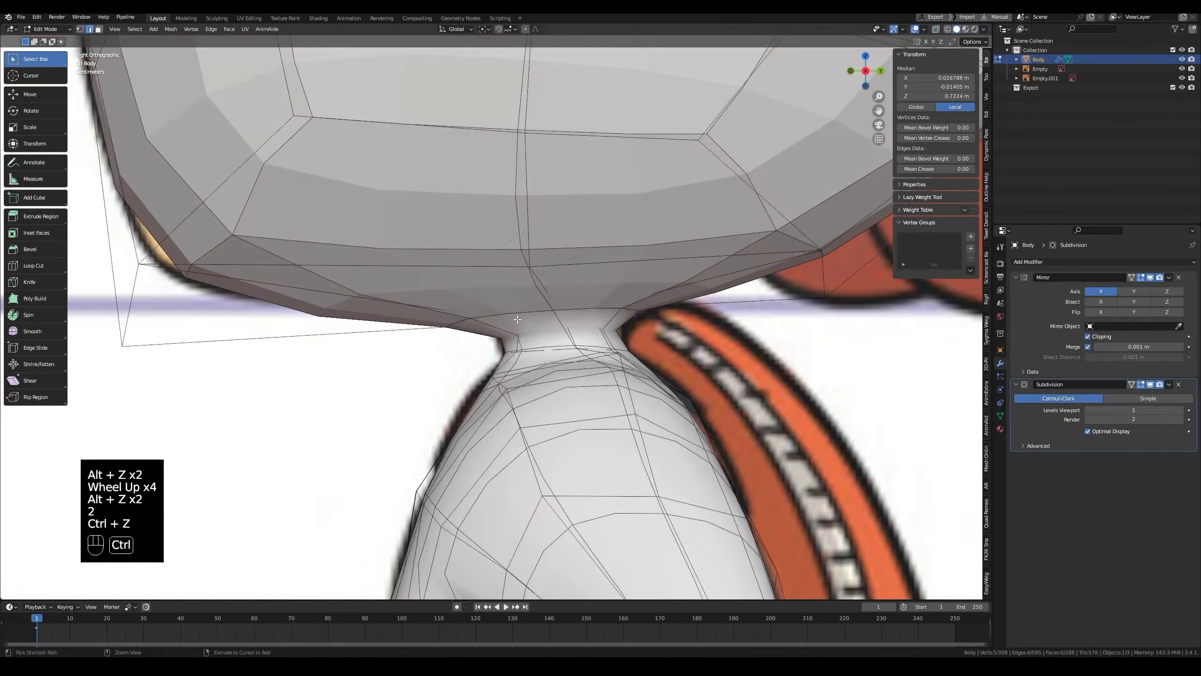
Step: Raise the edge loop between head and neck by about 0.016 m along Z to follow the side reference
key("alt+z")
scroll(542, 339, "up", 2)
scroll(542, 339, "down", 1)
scroll(542, 339, "down", 1)
key("alt+z")
key("g")
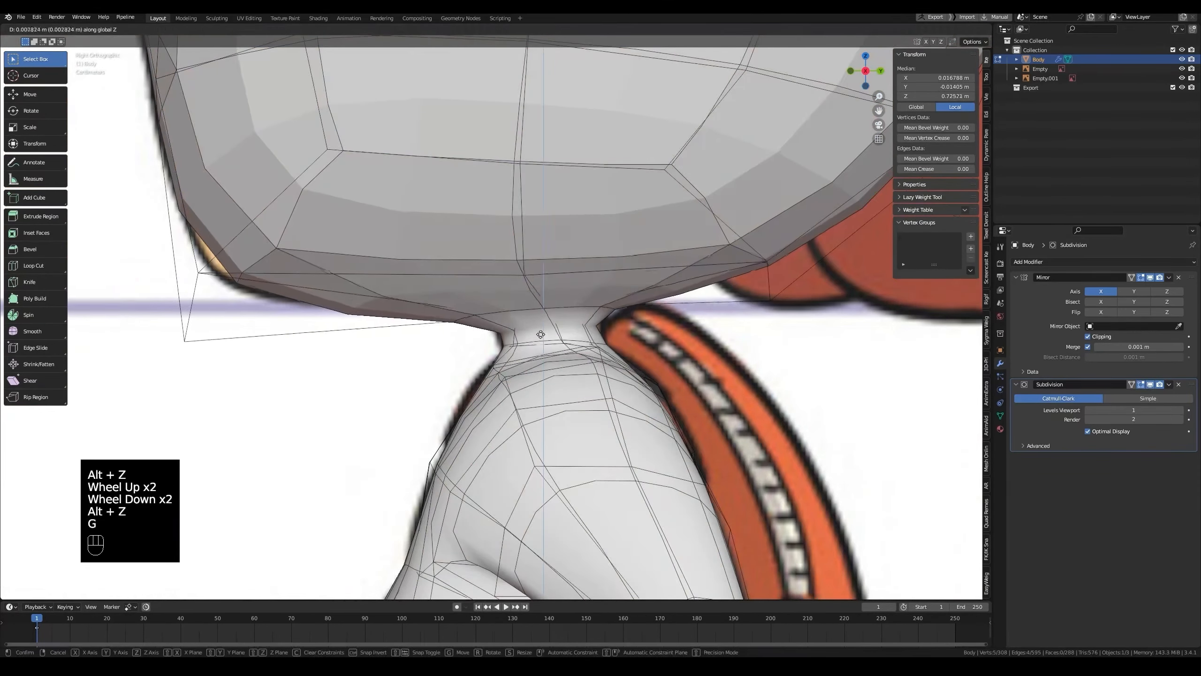
left_click(539, 319)
key("alt+z")
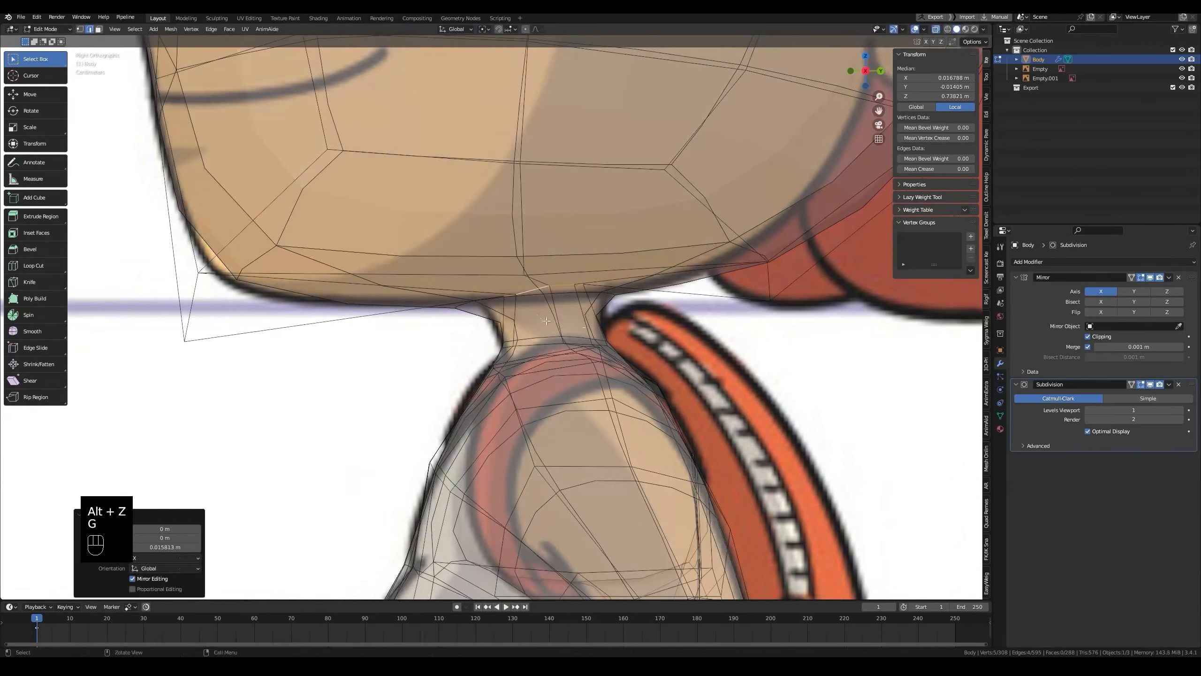
Step: Bevel the raised neck edge loop by about 0.009 m
key("ctrl+b")
left_click(617, 327)
key("alt+z")
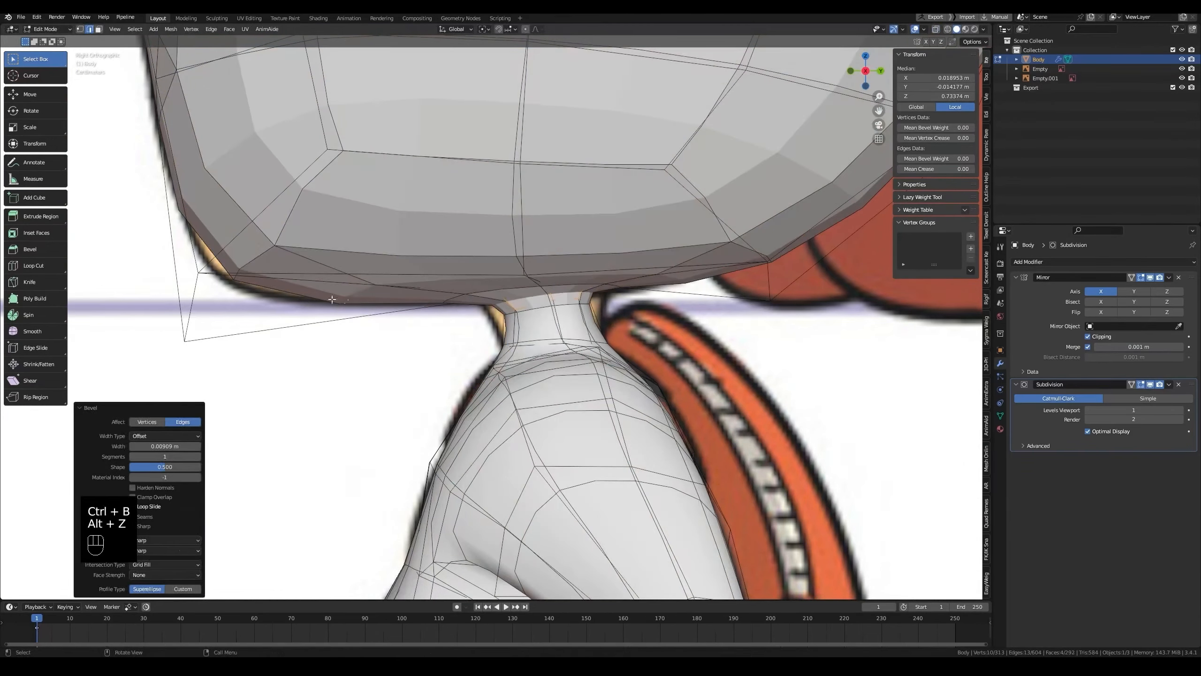
Step: Slide a single vertex on the underside of the head along its edge and save the file
left_click(189, 302)
scroll(188, 302, "down", 2)
middle_click_drag(189, 302, 525, 263)
key("alt+z")
key("alt+z")
key("1")
left_click(615, 258)
key("g")
key("g")
left_click(604, 263)
key("ctrl+s")
Step: Scale the chin's lower edge to 0.495 along Y and move it forward and down in side view to follow the reference
key("grave")
key("2")
left_click(342, 291)
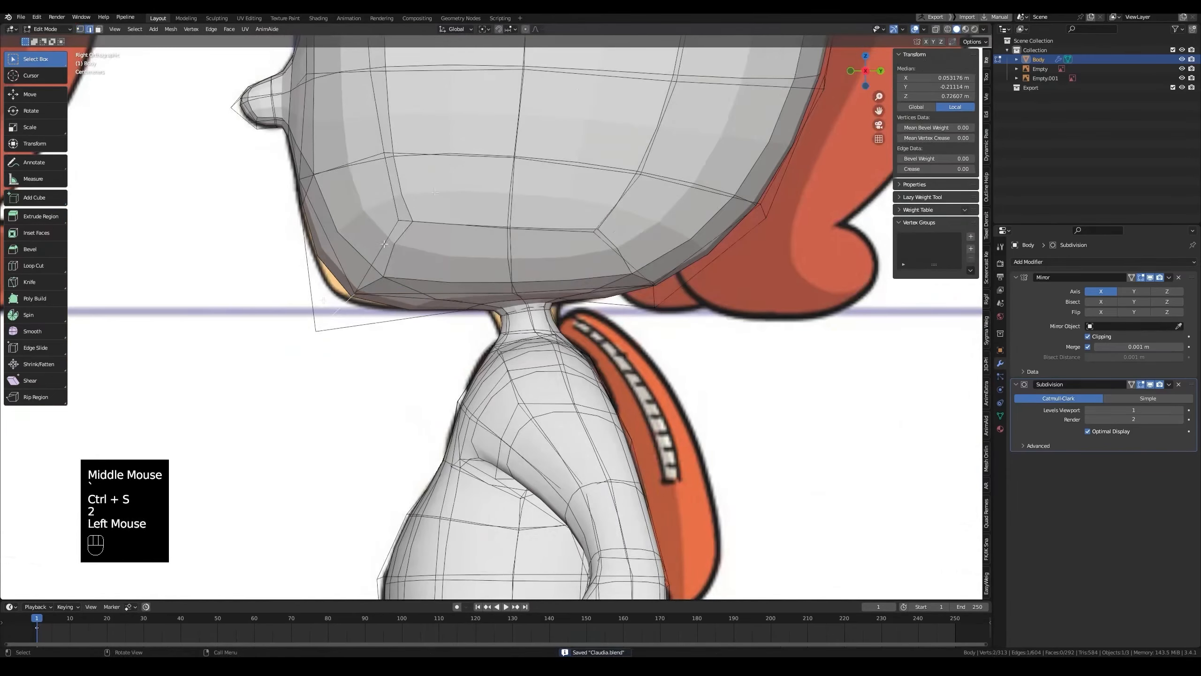
middle_click_drag(882, 68, 597, 277)
key("s")
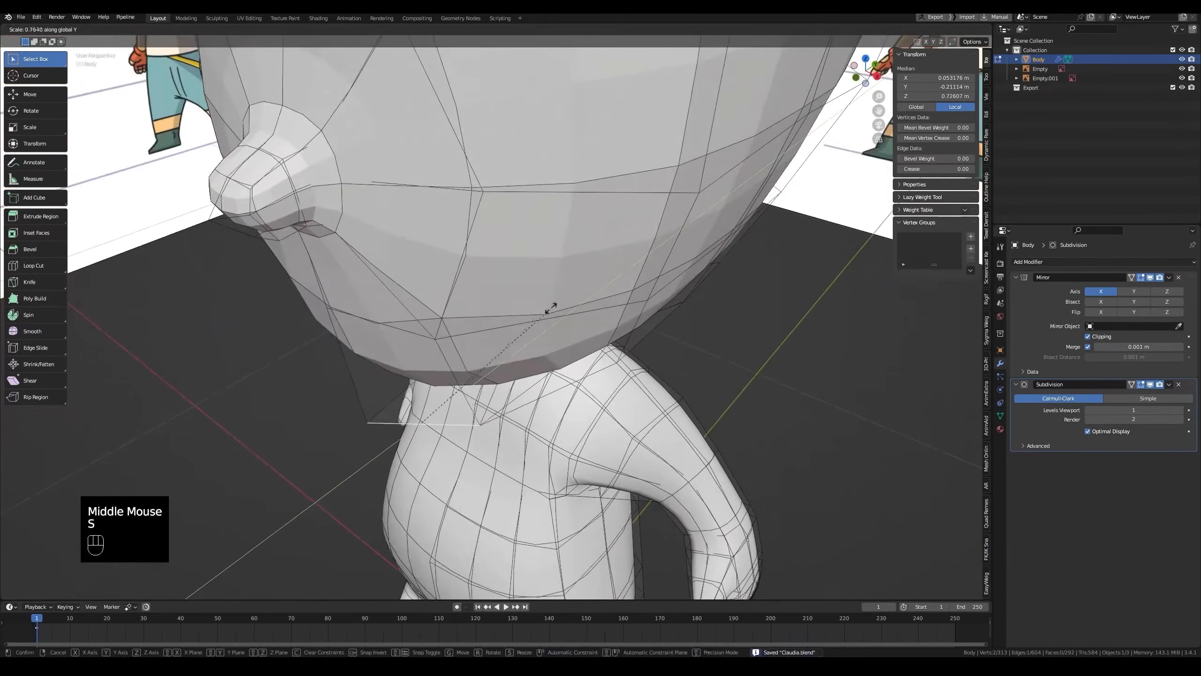
left_click(506, 348)
key("grave")
key("g")
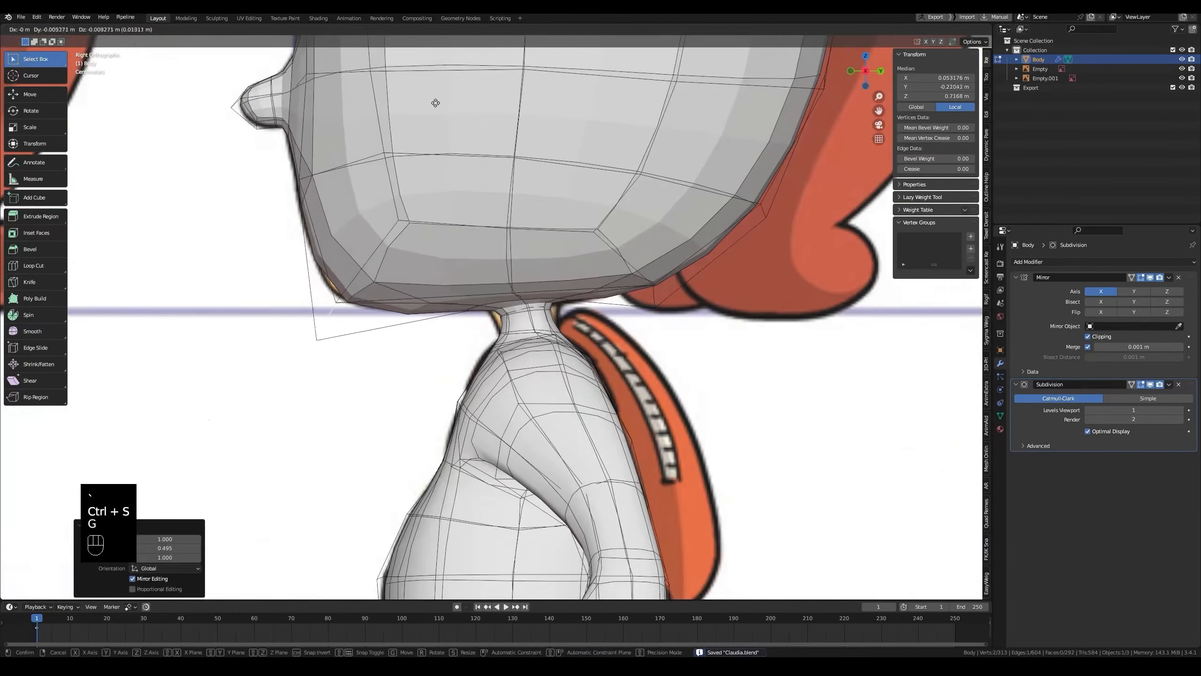
left_click(431, 101)
key("alt+z")
key("alt+z")
Step: Move an edge at the front of the neck's upper rim in side view to match the reference outline
middle_click_drag(432, 101, 656, 256)
key("grave")
key("alt+z")
key("alt+z")
scroll(653, 290, "up", 3)
key("alt+z")
middle_click_drag(591, 265, 662, 303)
key("alt+z")
left_click(553, 265)
key("grave")
key("g")
left_click(605, 292)
Step: Move the edge at the back of the neck's upper rim backward by about 0.01 m in side view, and save the file
key("alt+z")
left_click(476, 345)
key("alt+z")
key("grave")
key("g")
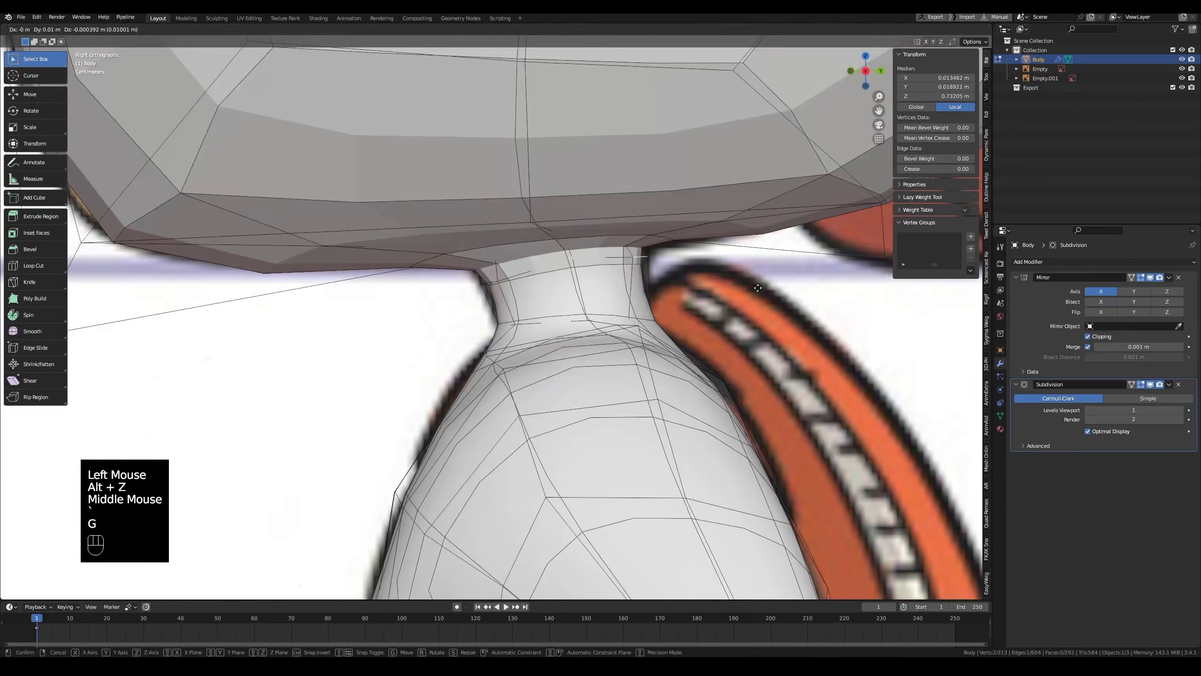
left_click(735, 288)
key("alt+z")
key("alt+z")
key("ctrl+s")
Step: Turn off the Subdivision modifier's viewport display and scale the edge loop around the upper neck
scroll(735, 288, "down", 1)
left_click(1150, 384)
scroll(1150, 384, "down", 1)
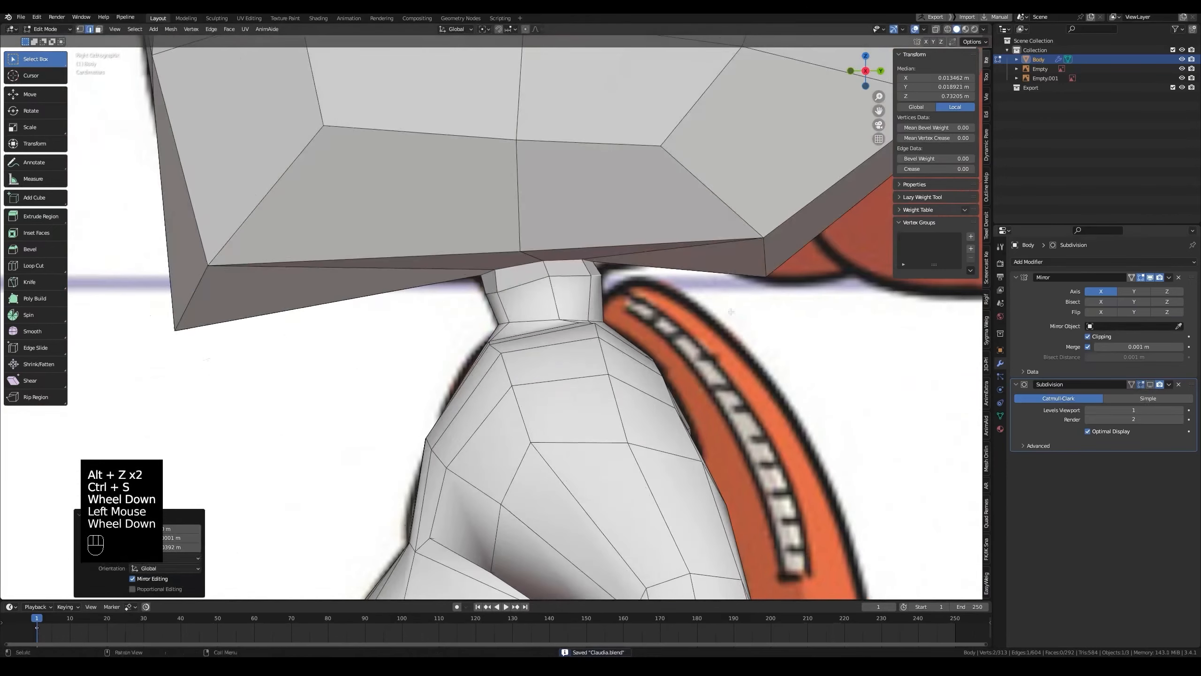
middle_click_drag(648, 298, 538, 438)
key("2")
left_click(573, 248, "alt")
key("s")
left_click(663, 259)
key("grave")
key("alt+z")
key("alt+z")
Step: Restore the Subdivision modifier's viewport display, check the neck against the reference, return to Object Mode and save the file
key("ctrl+s")
left_click(1149, 385)
key("grave")
key("alt+z")
key("alt+z")
scroll(572, 379, "down", 2)
key("Tab")
scroll(544, 416, "down", 2)
key("ctrl+s")
Step: Add a cube mesh to the scene
scroll(544, 416, "up", 1)
scroll(538, 438, "up", 1)
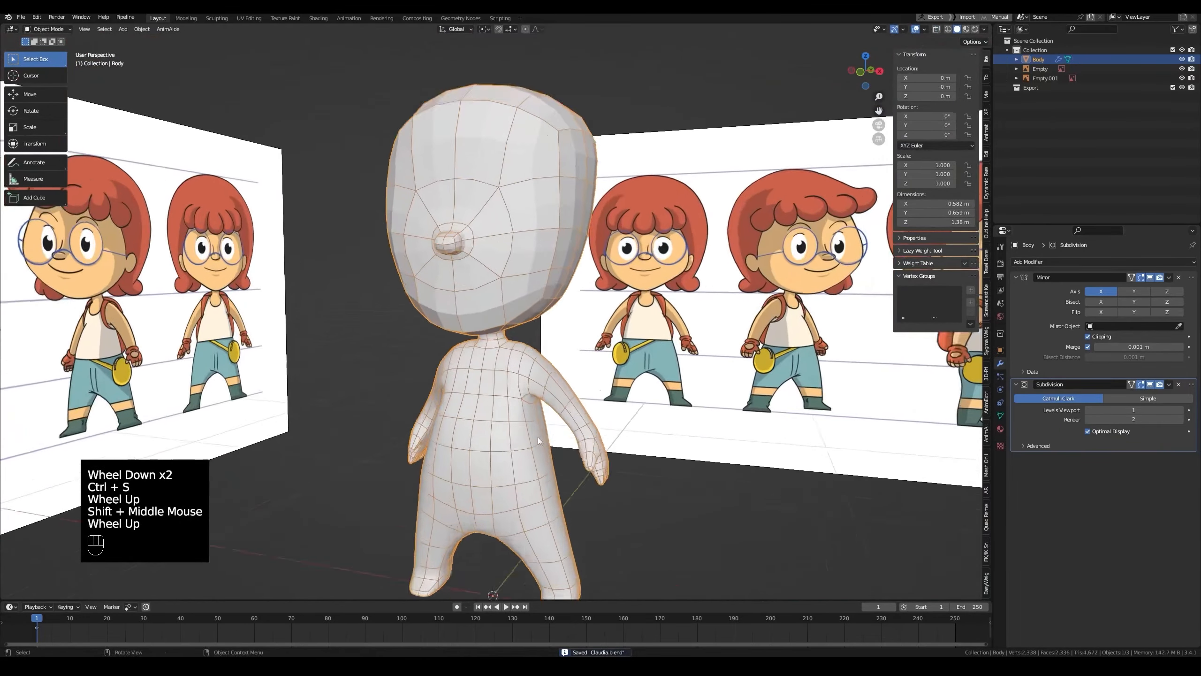
scroll(537, 438, "up", 1)
middle_click_drag(552, 494, 608, 432, "shift")
key("shift+a")
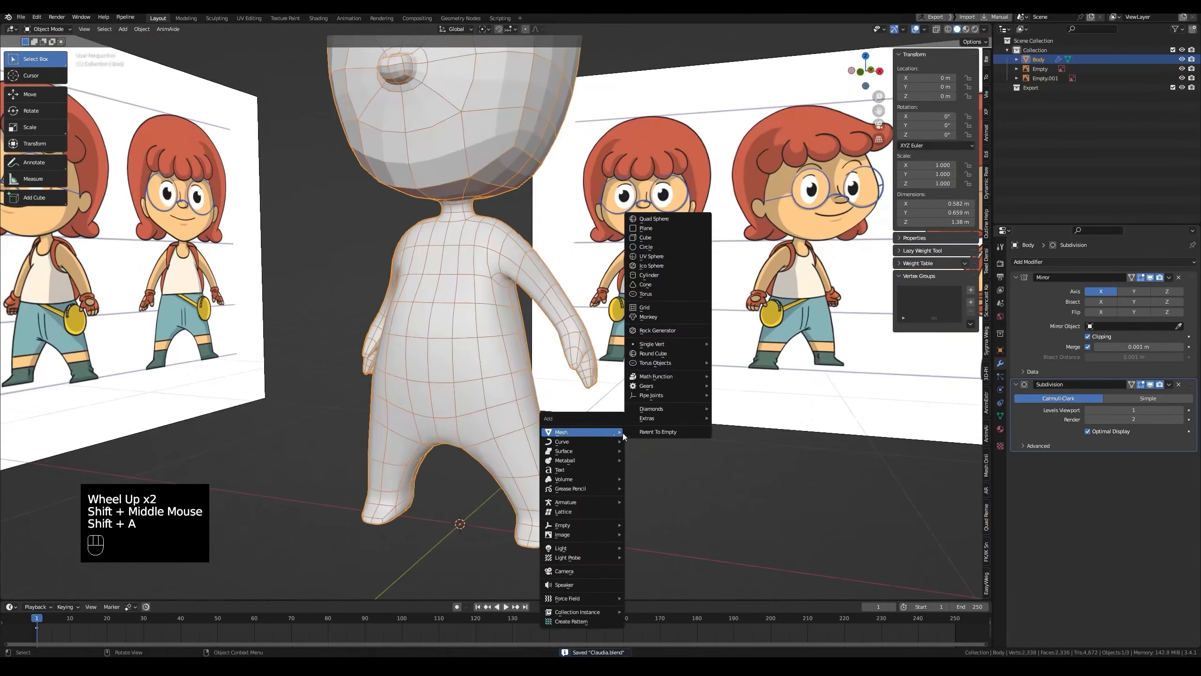
left_click(646, 237)
scroll(530, 352, "down", 4)
middle_click_drag(531, 352, 556, 399)
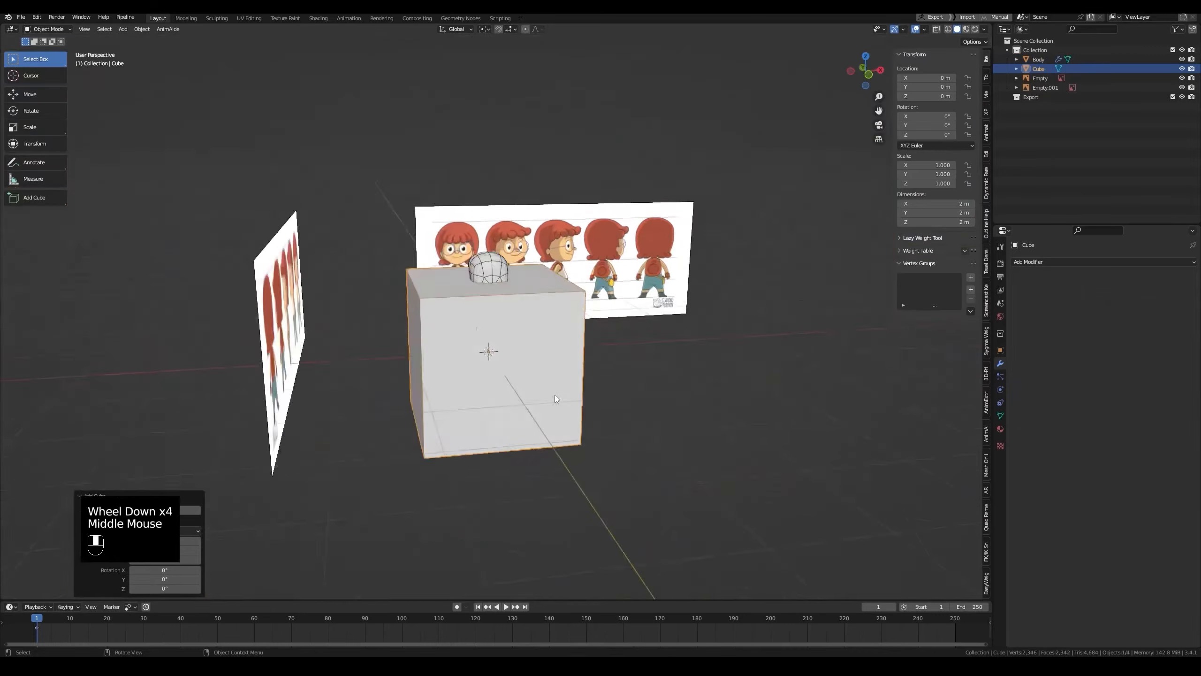
Step: Enter Edit Mode on the new cube and scale its whole mesh down toward the pouch's size in front view
key("grave")
key("Tab")
scroll(547, 343, "up", 2)
key("a")
key("s")
left_click(532, 382)
Step: Move the cube over the yellow hip pouch of the front reference, scale it down to fit, and save the file
key("grave")
scroll(454, 449, "up", 2)
key("alt+z")
key("g")
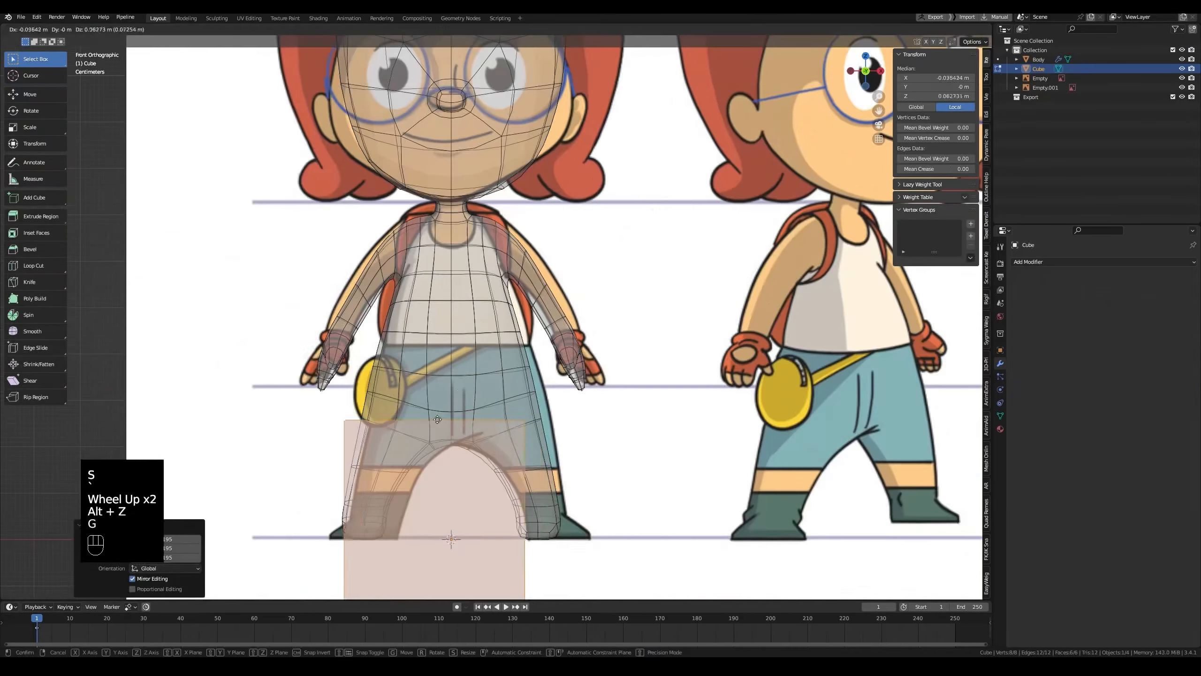
left_click(388, 304)
key("s")
left_click(499, 391)
middle_click_drag(499, 392, 492, 418)
key("ctrl+s")
scroll(492, 412, "down", 2)
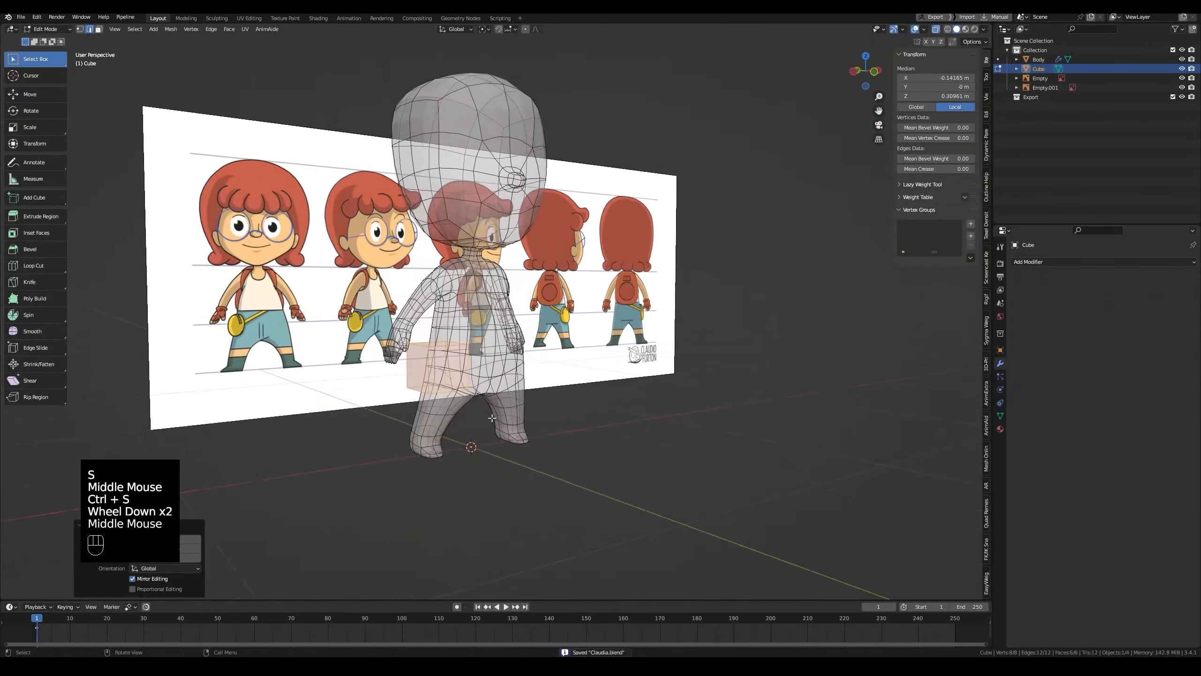
Step: Save the file and rotate the cube beside the hip with the Rotate tool to angle it toward the body
key("r")
key("alt+z")
scroll(454, 331, "up", 2)
key("ctrl+s")
left_click(29, 110)
middle_click_drag(360, 331, 379, 346)
left_click_drag(421, 404, 374, 418)
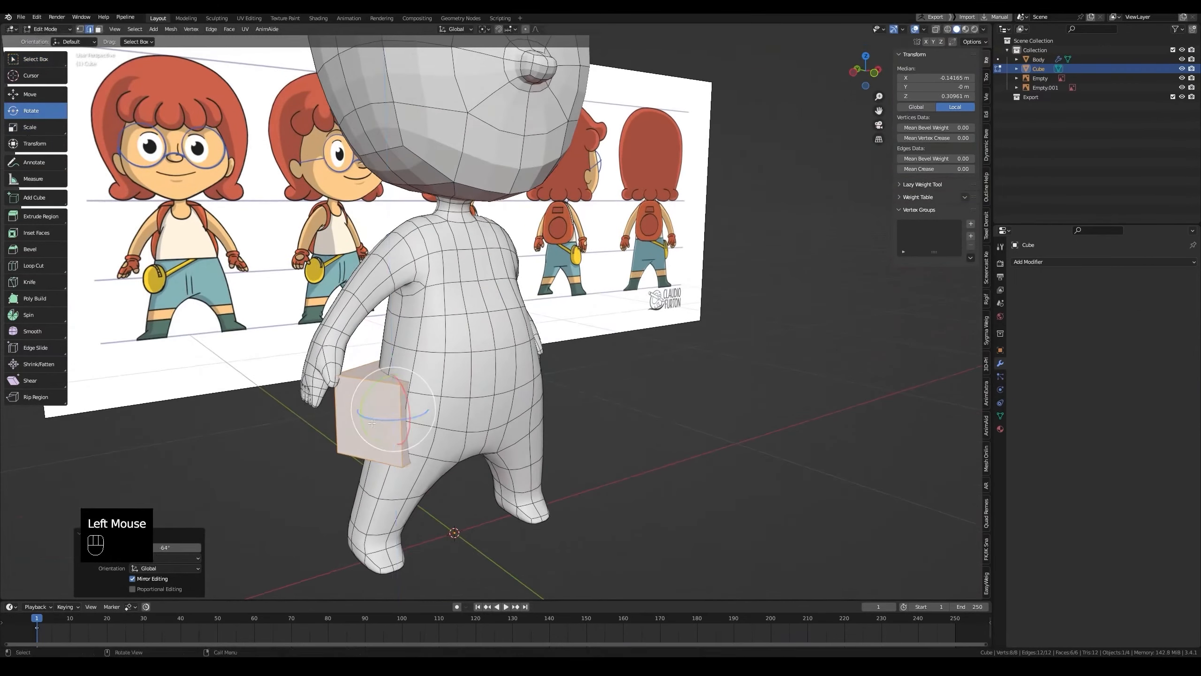
Step: Switch to the Move tool for the cube
middle_click_drag(373, 418, 466, 435)
key("w")
left_click(18, 94)
middle_click_drag(378, 284, 383, 313)
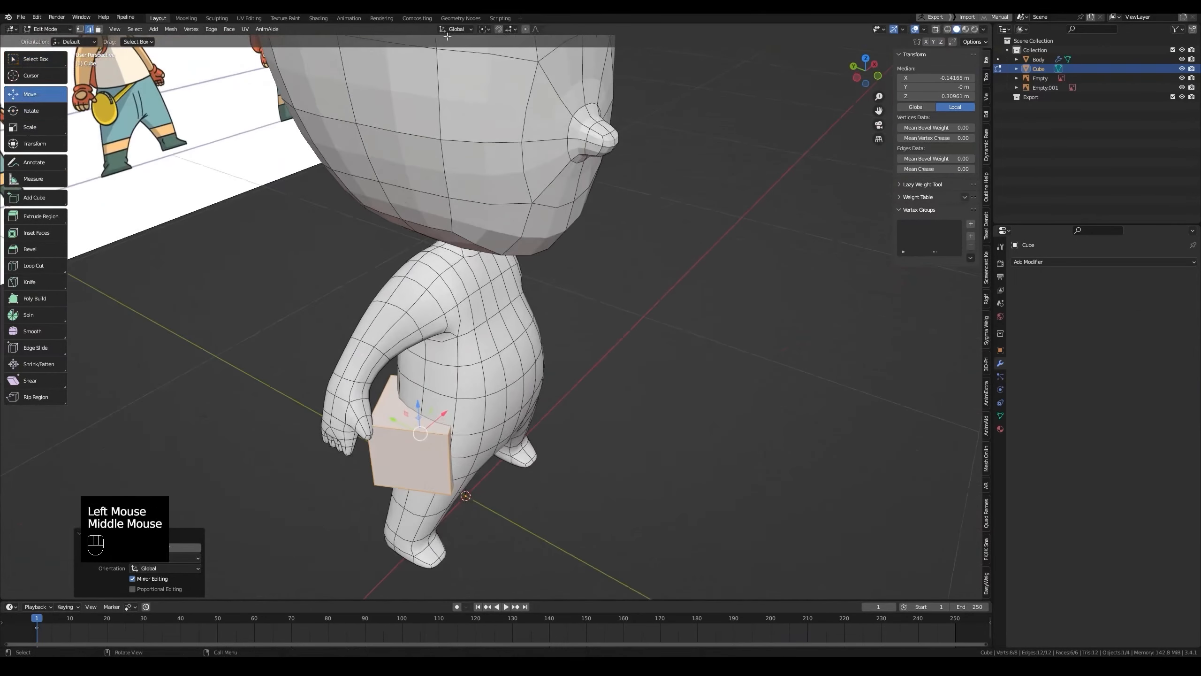
Step: Try the Local and View transform orientations on the cube and return to Global
left_click(455, 29)
left_click(440, 70)
left_click(455, 29)
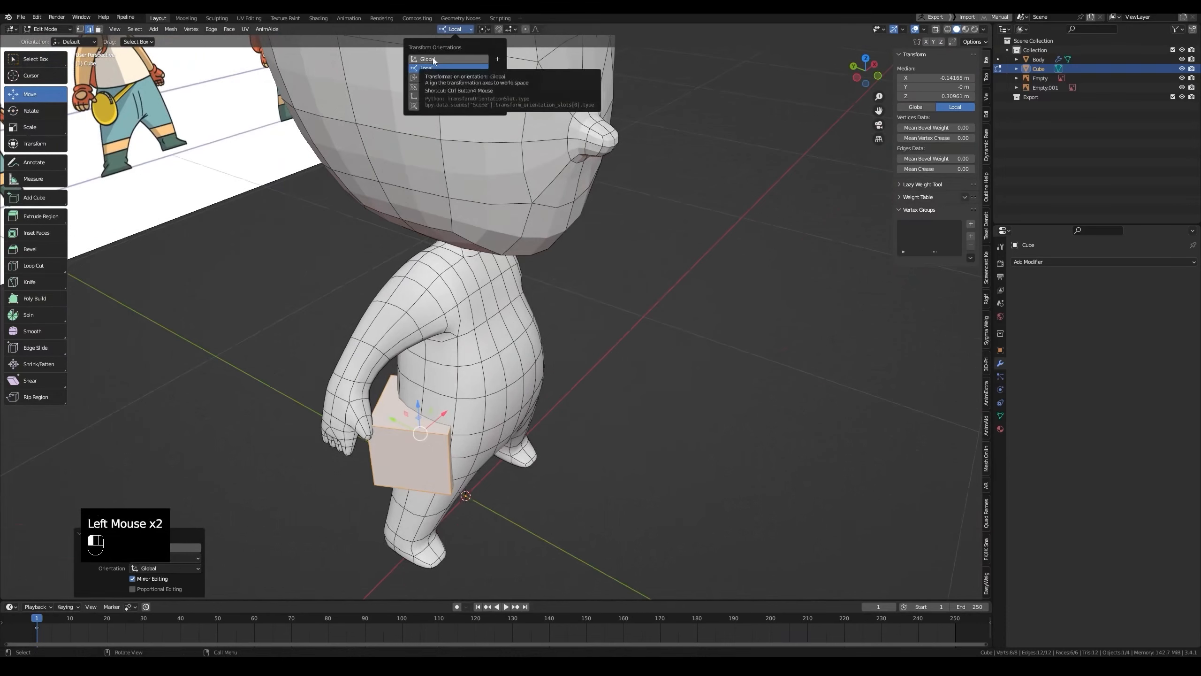
left_click(439, 97)
middle_click_drag(440, 331, 454, 407)
left_click(455, 30)
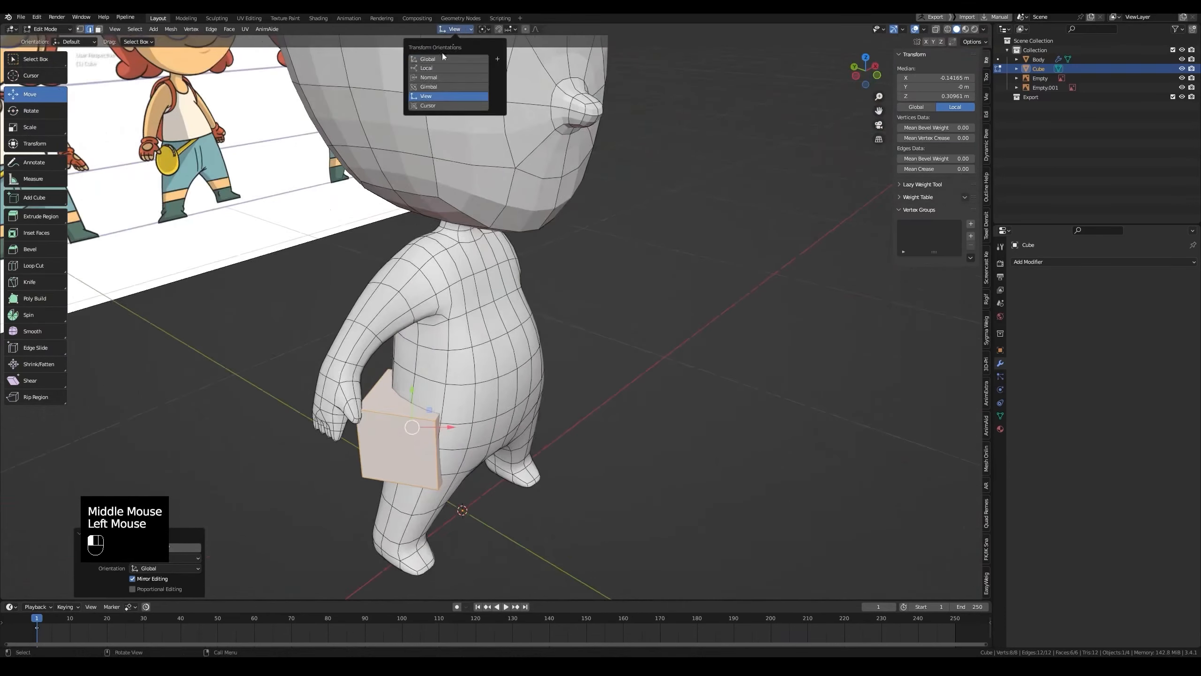
left_click(442, 57)
Step: Move the cube about 0.04 m toward the character's front, save the file, and add a Subdivision modifier to it
middle_click_drag(454, 331, 442, 375)
key("ctrl+s")
left_click_drag(431, 405, 455, 403)
left_click(1043, 262)
left_click(1042, 433)
Step: Move the cube about 0.06 m along X, outward from the hip
middle_click_drag(638, 416, 444, 396)
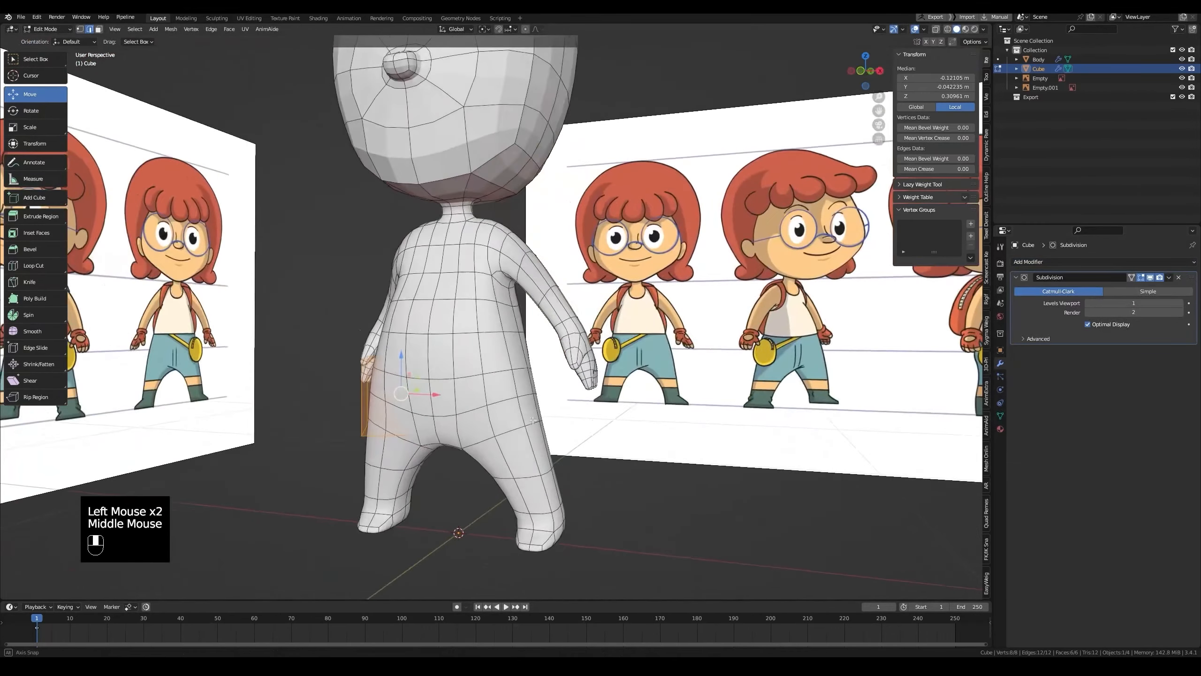
left_click_drag(428, 394, 400, 393)
middle_click_drag(399, 393, 544, 412)
key("r")
Step: Select the cube's two opposite broad faces and shrink them inward along their normals to flatten the pouch
key("3")
left_click(344, 428)
key("alt+z")
left_click(416, 419, "shift")
key("alt+z")
key("alt+s")
left_click(466, 415)
Step: Set the pouch's Subdivision viewport level to 3
key("alt+z")
key("alt+z")
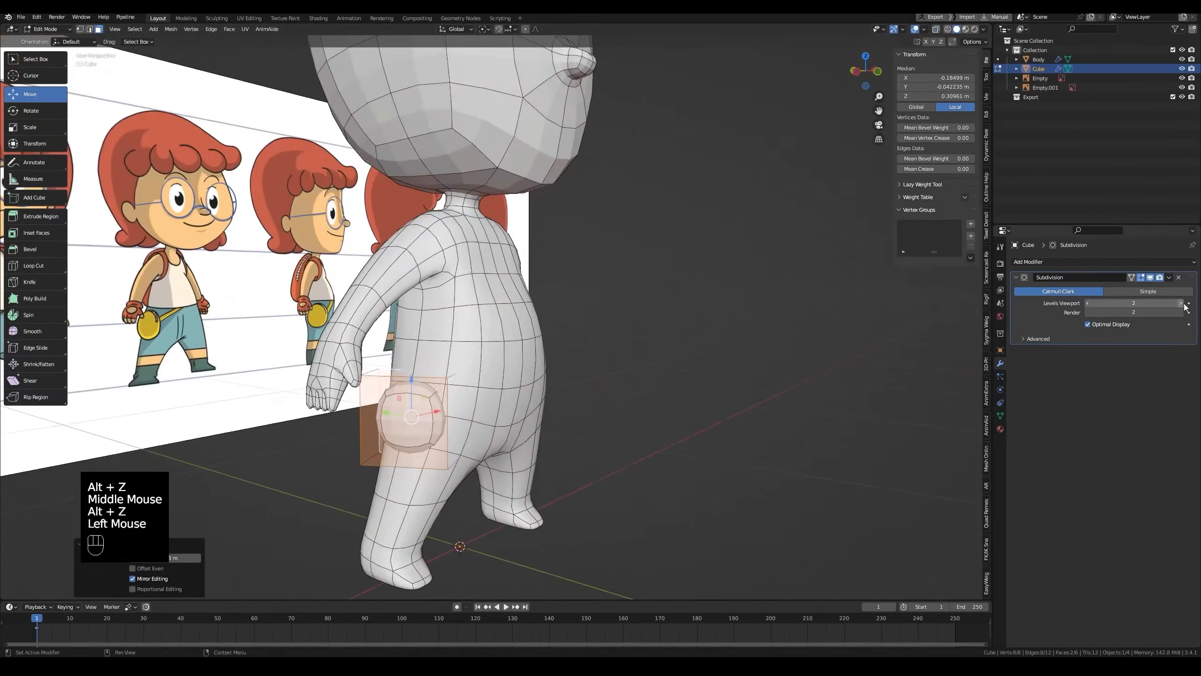
scroll(482, 429, "up", 3)
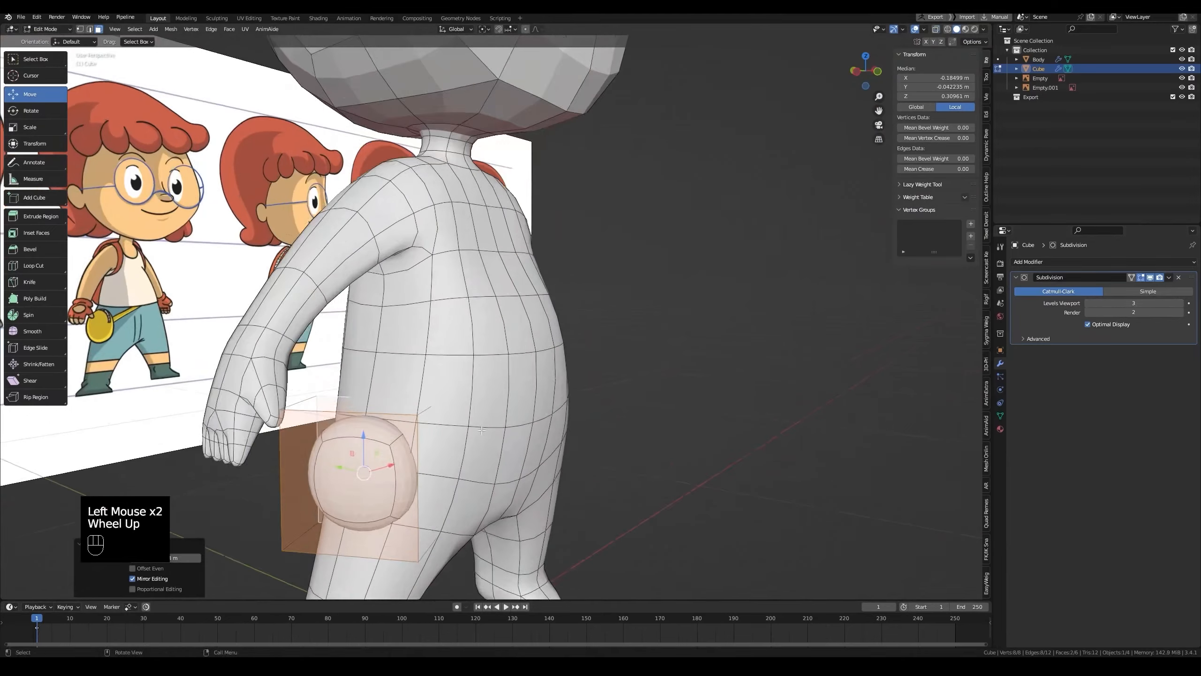
Step: Move the flattened pouch mesh against the front of the hip, return to Object Mode and save the file
mouse_move(484, 429)
middle_mouse_down()
mouse_move(525, 411)
mouse_move(484, 429)
mouse_move(504, 421)
middle_mouse_up()
key("g")
left_click(536, 407)
key("Tab")
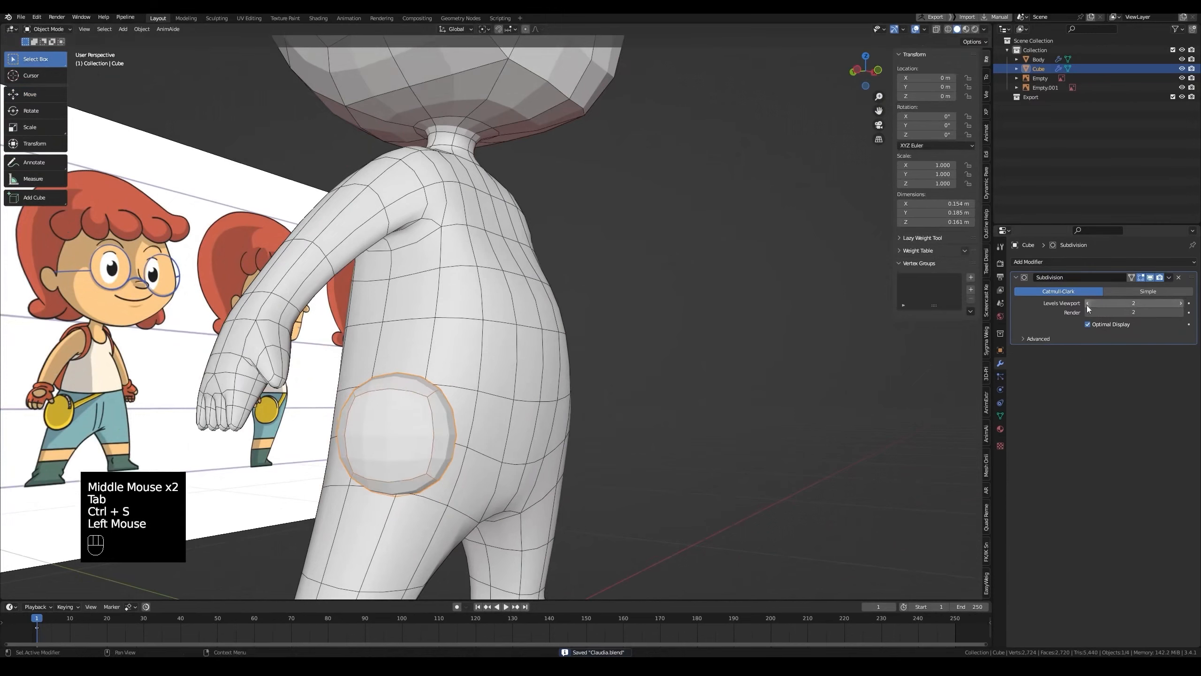
key("ctrl+s")
Step: Move the pouch object about 0.03 m along X, outward from the hip
scroll(488, 416, "down", 1)
middle_click_drag(488, 419, 402, 426)
key("g")
left_click(502, 425)
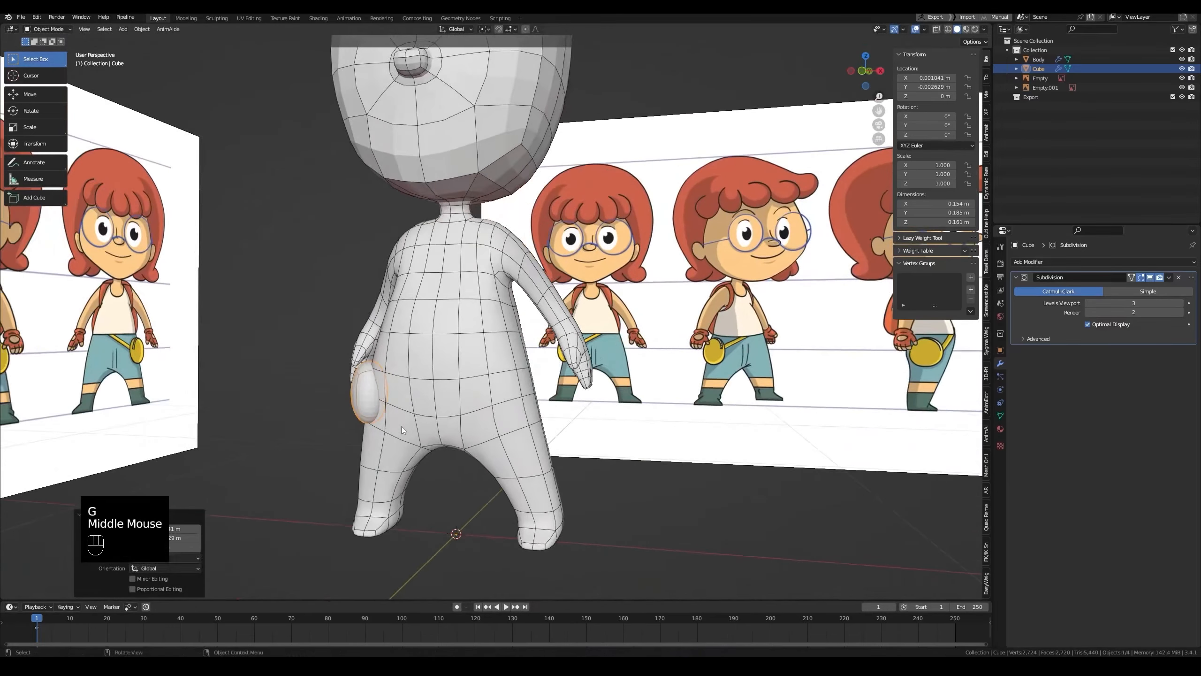
key("g")
left_click(388, 426)
key("r")
right_click(435, 428)
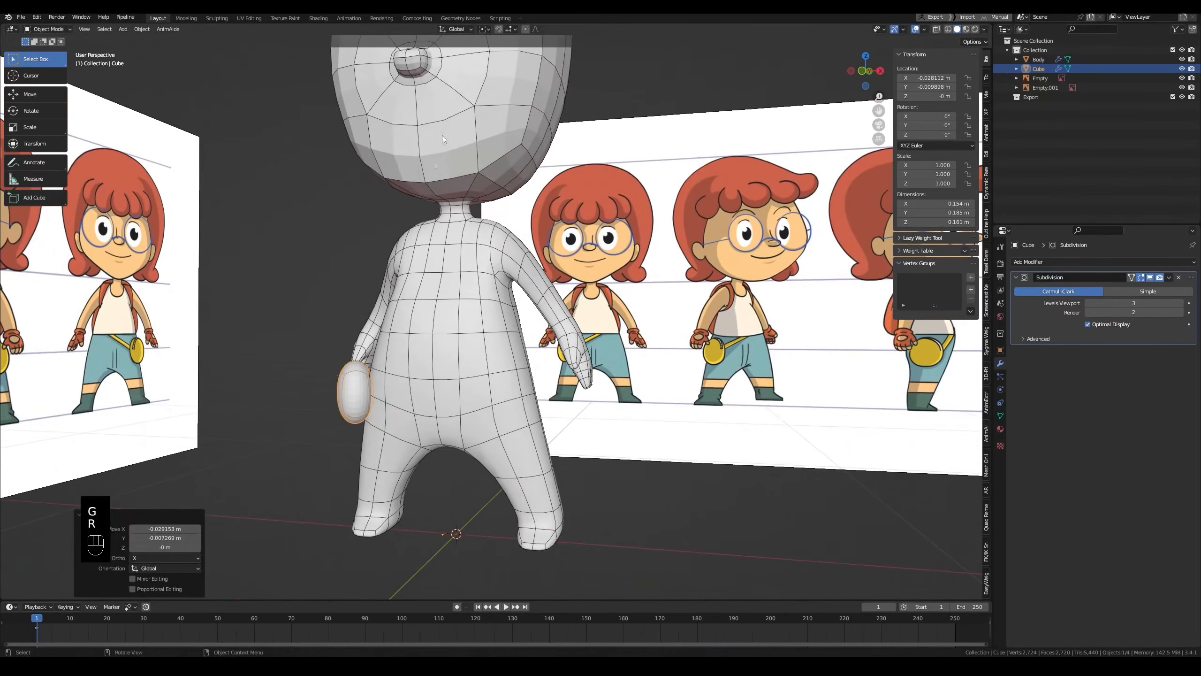
Step: Select the whole pouch mesh in Edit Mode, rotate it about 7° in the view and raise it about 0.015 m
key("Tab")
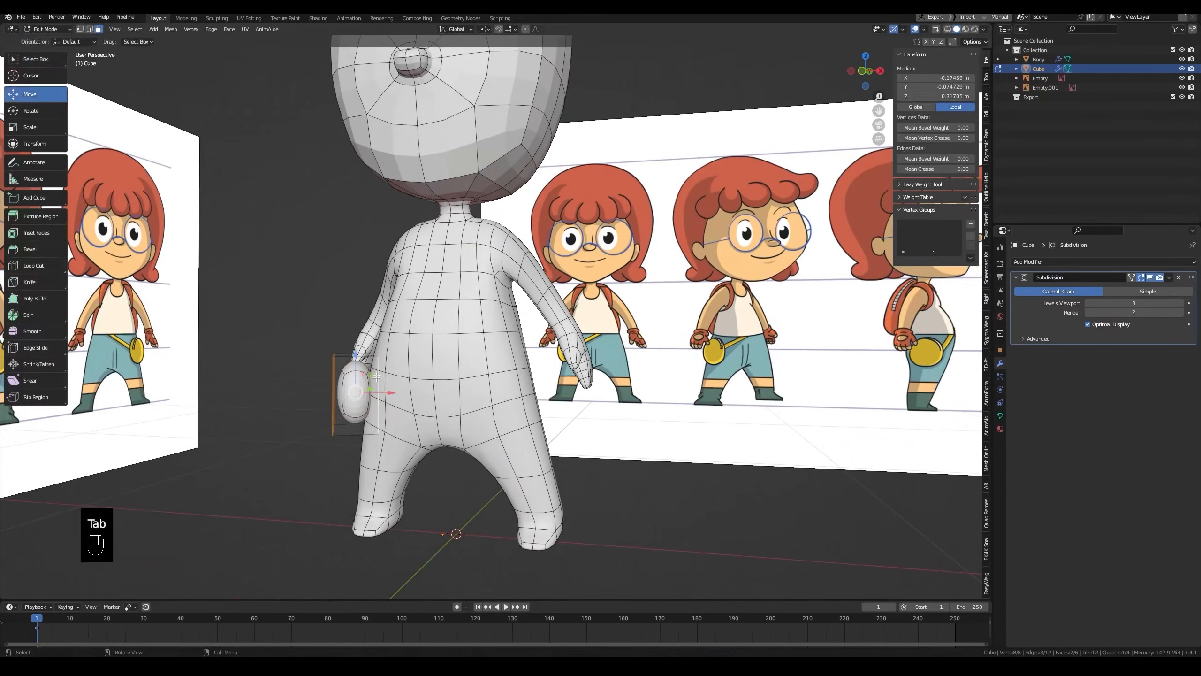
left_click(414, 389)
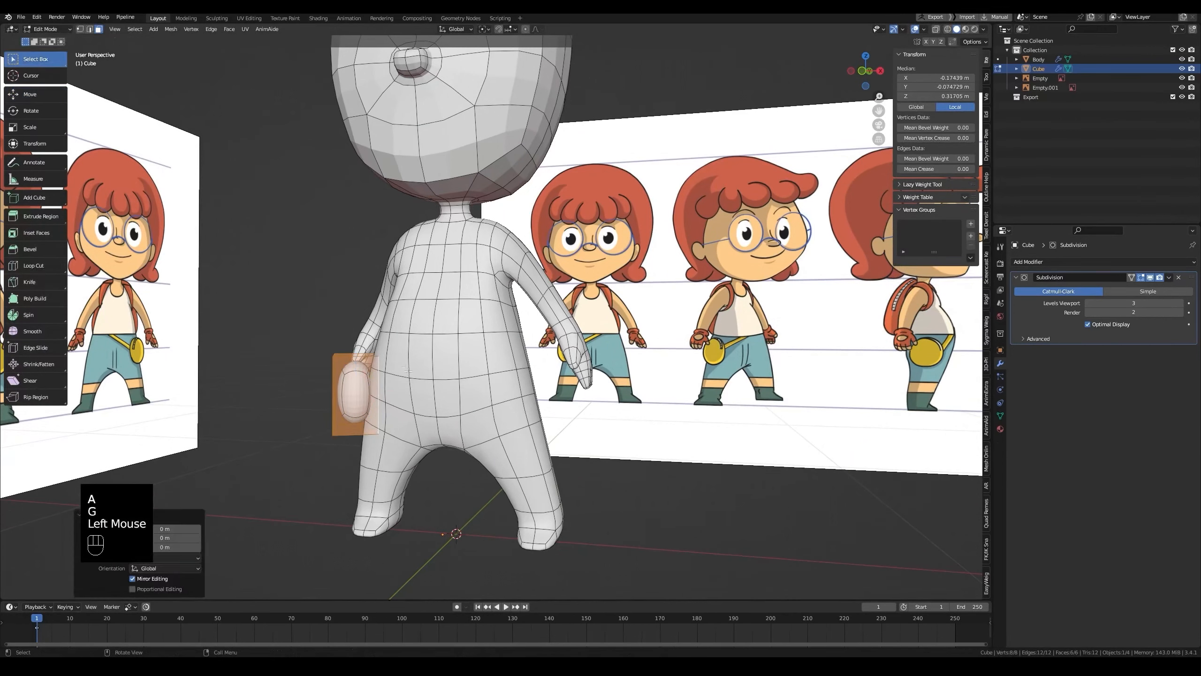
key("r")
key("g")
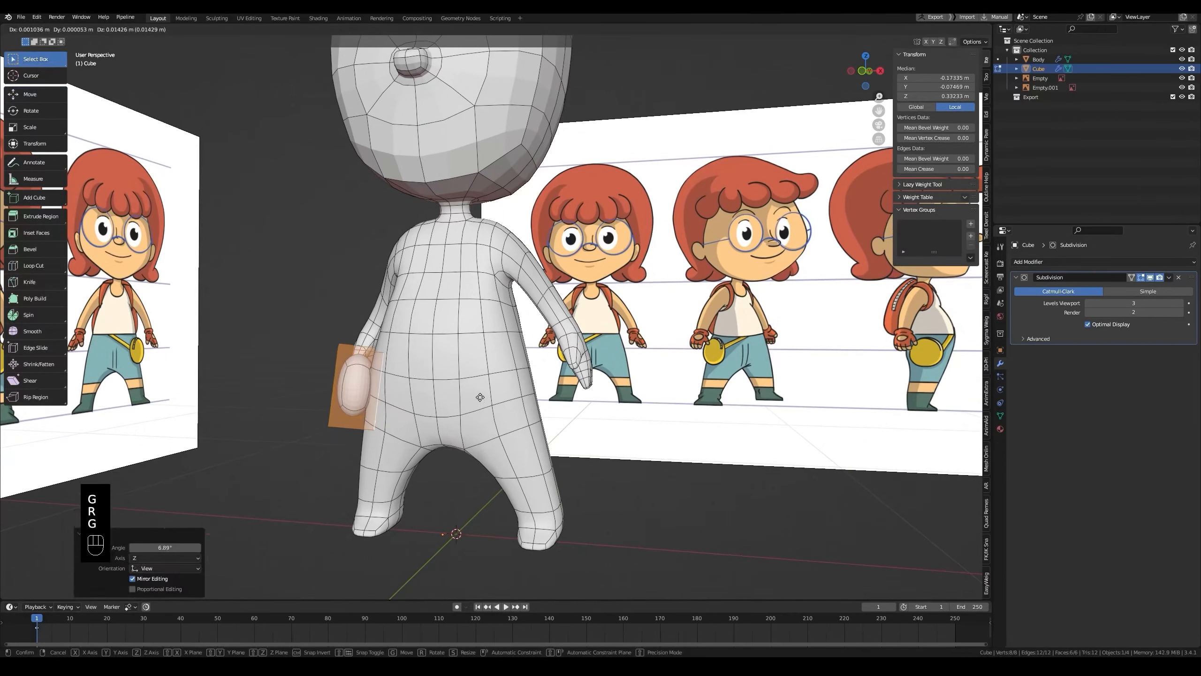
left_click(480, 397)
Step: Check the pouch against the front reference and scale its mesh up
key("grave")
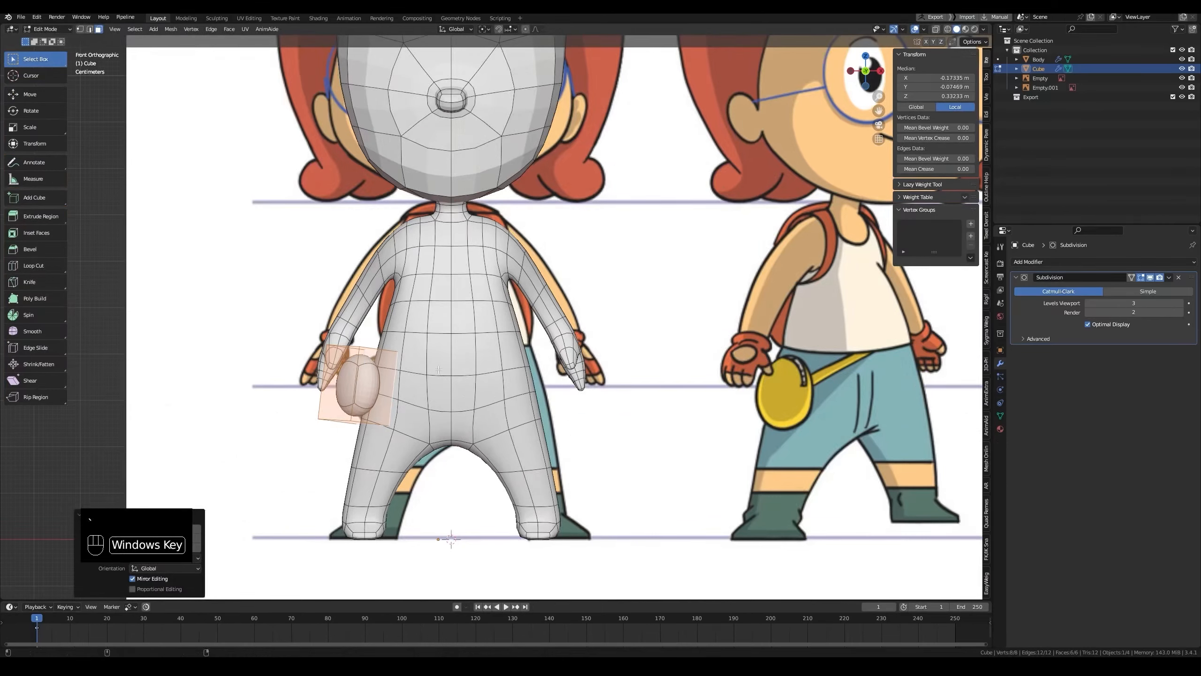
key("alt+z")
key("alt+z")
middle_click_drag(440, 369, 515, 378)
key("s")
left_click(518, 381)
Step: Move the pouch mesh about 0.04 m forward and 0.02 m toward the body so it sits on the hip
key("g")
left_click(521, 387)
left_click(484, 393)
key("g")
left_click(461, 377)
Step: Compare the pouch with the front reference, return to Object Mode and save the file
key("grave")
left_click(279, 220)
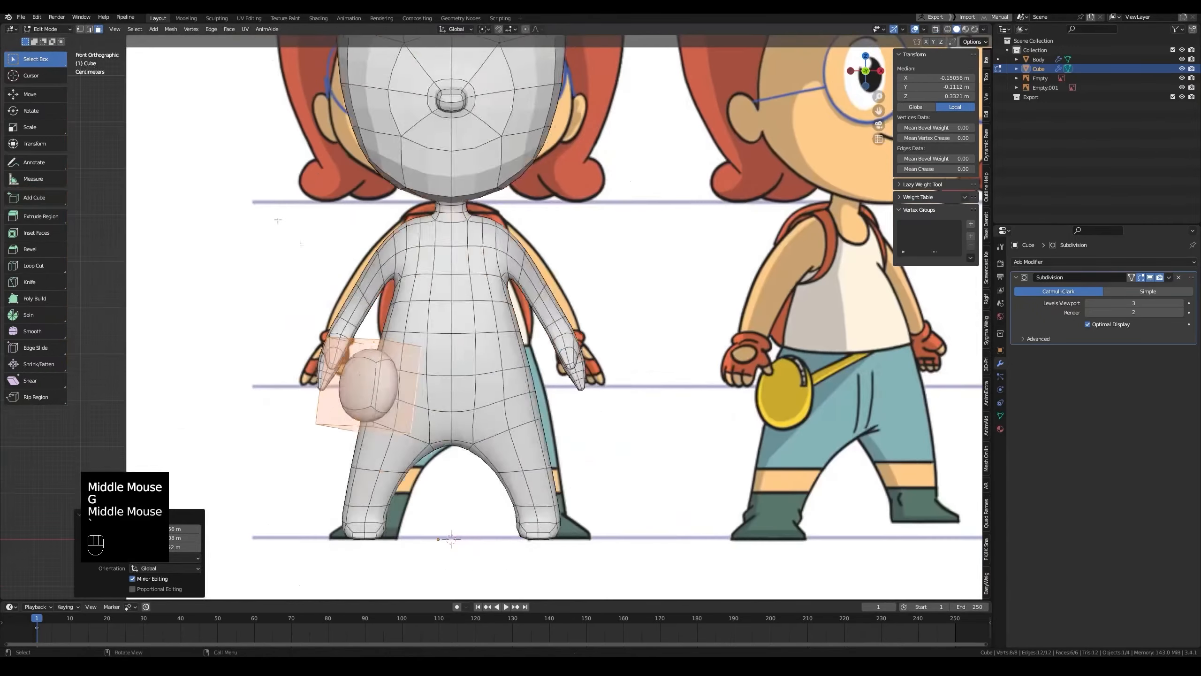
key("alt+z")
key("alt+z")
middle_click_drag(278, 220, 425, 341)
key("ctrl+s")
scroll(450, 366, "down", 2)
key("Tab")
key("ctrl+s")
Step: Check the character against the front reference and apply Shade Smooth to the body
scroll(453, 364, "up", 2)
key("grave")
left_click(333, 236)
middle_click_drag(488, 431, 492, 388)
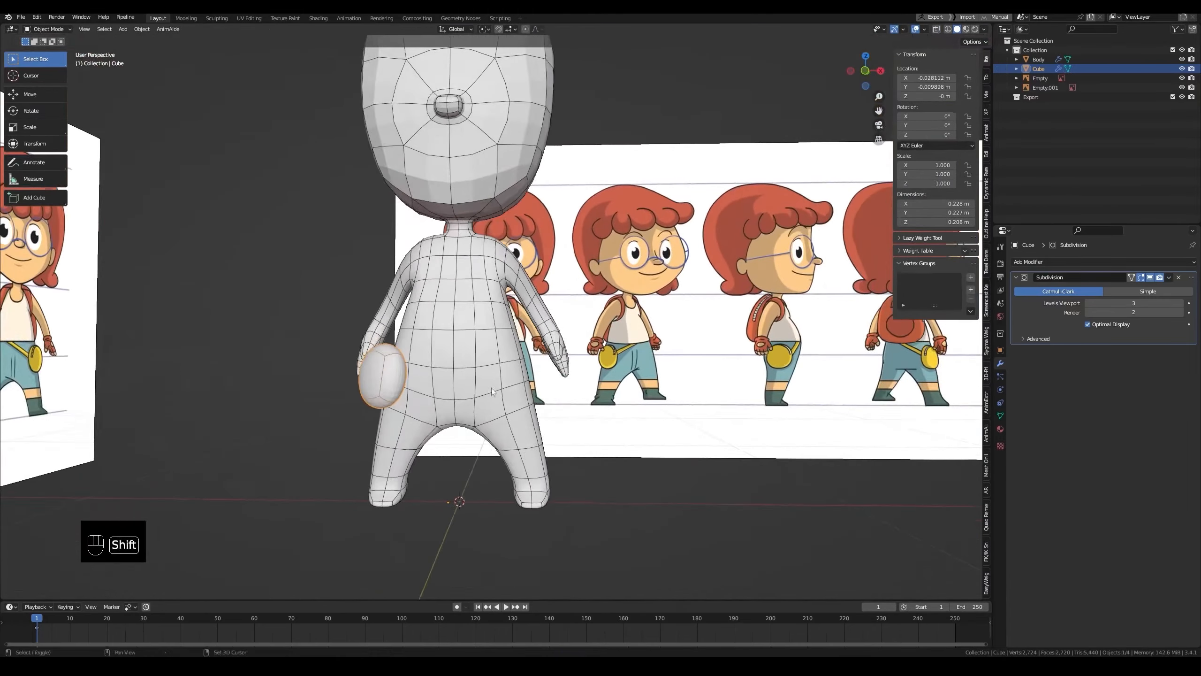
key("grave")
key("alt+z")
key("alt+z")
left_click(533, 257)
right_click(533, 257)
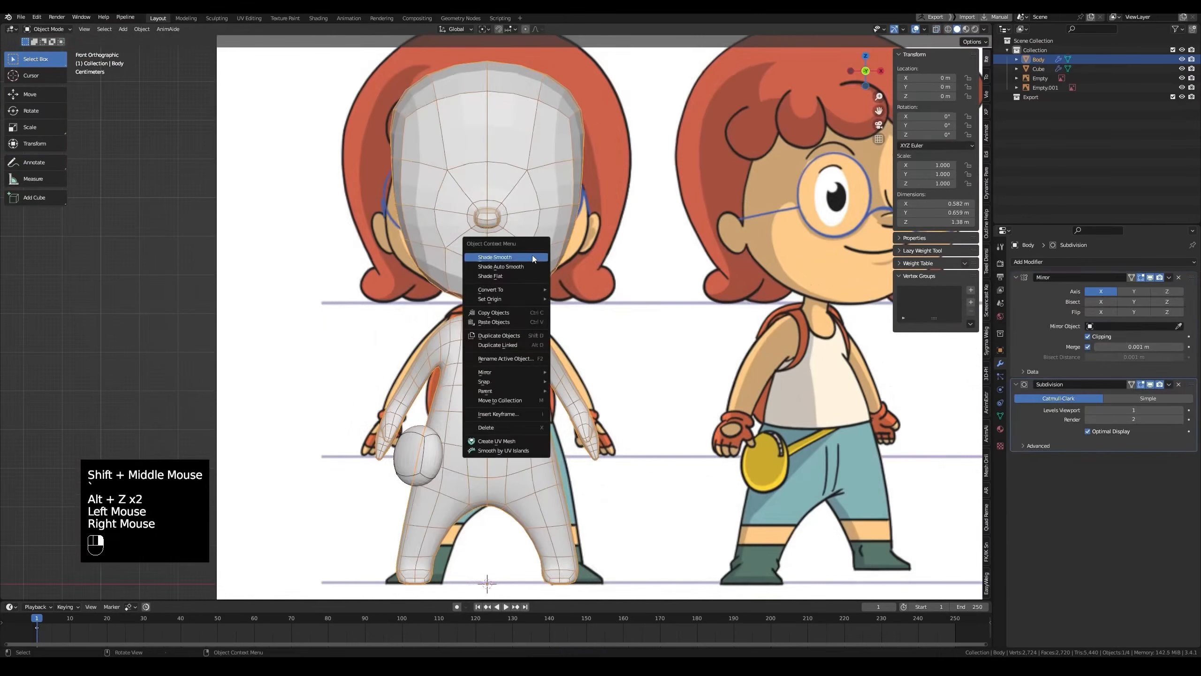
left_click(533, 257)
Step: Turn on the Face Orientation overlay to show the normals of the body and pouch
scroll(533, 258, "down", 1)
middle_click_drag(533, 258, 527, 339)
key("alt+z")
scroll(527, 338, "up", 2)
key("q")
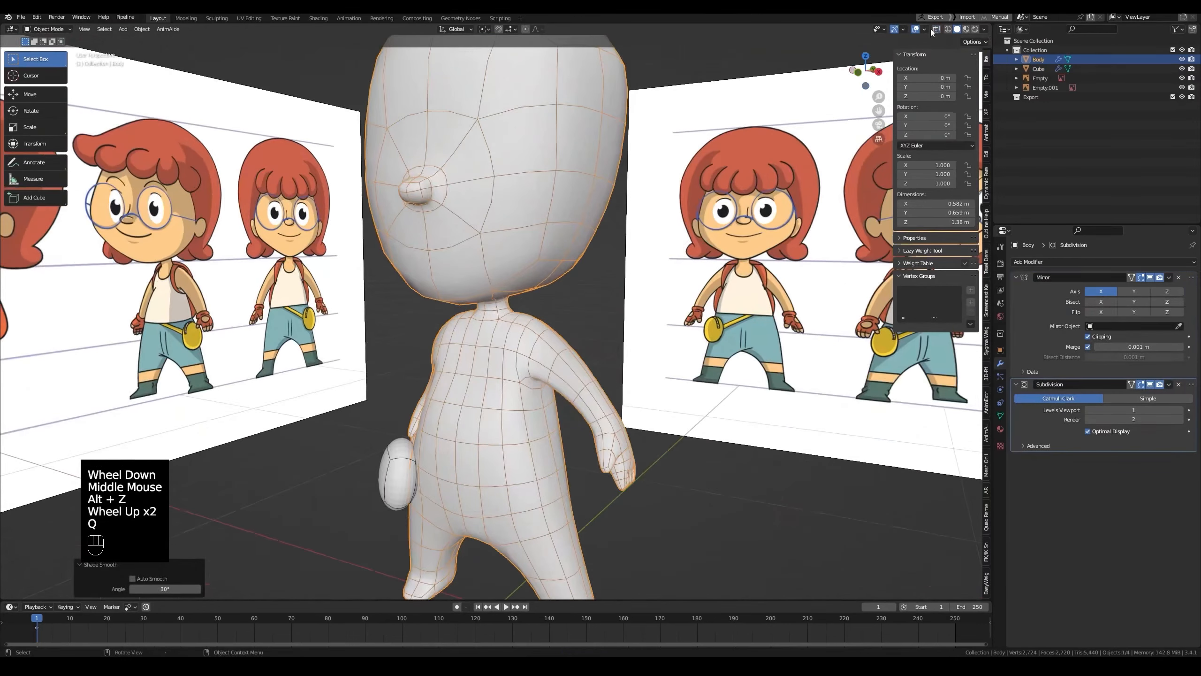
left_click(924, 30)
left_click(866, 226)
Step: Examine the face orientation from several sides, turn the overlay off and save the file
scroll(662, 354, "down", 2)
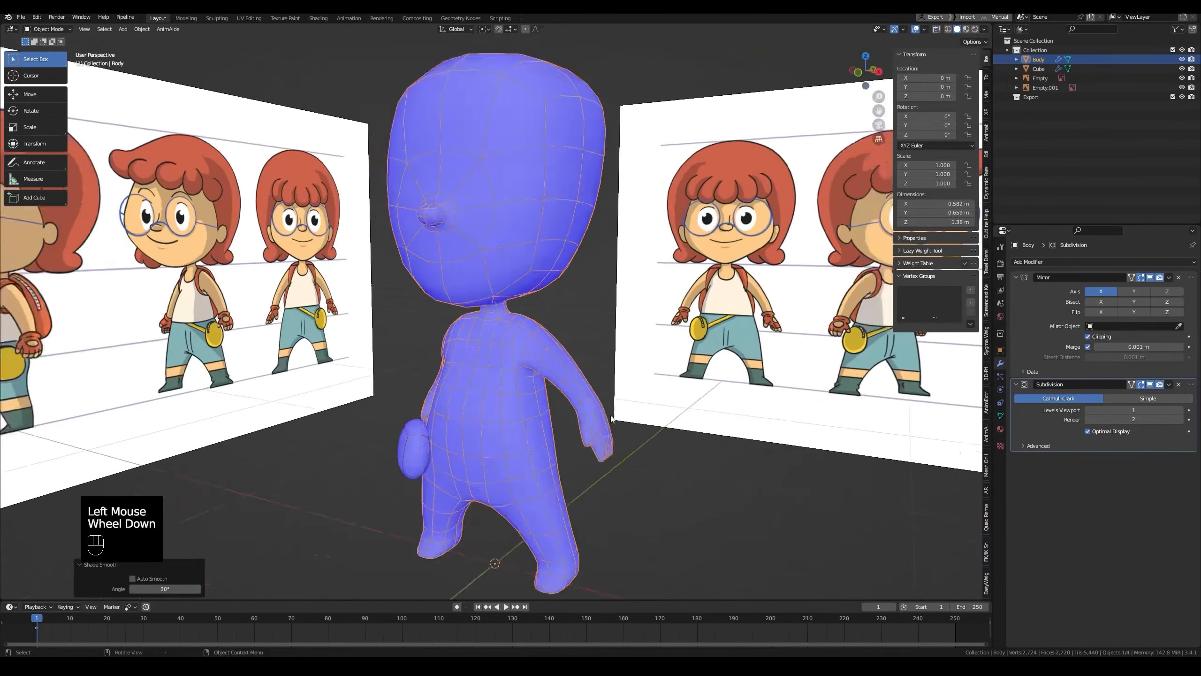
left_click(568, 421)
middle_click_drag(558, 416, 737, 426)
scroll(728, 421, "up", 2)
middle_click_drag(719, 417, 851, 189)
left_click(925, 30)
left_click(865, 226)
scroll(614, 398, "down", 2)
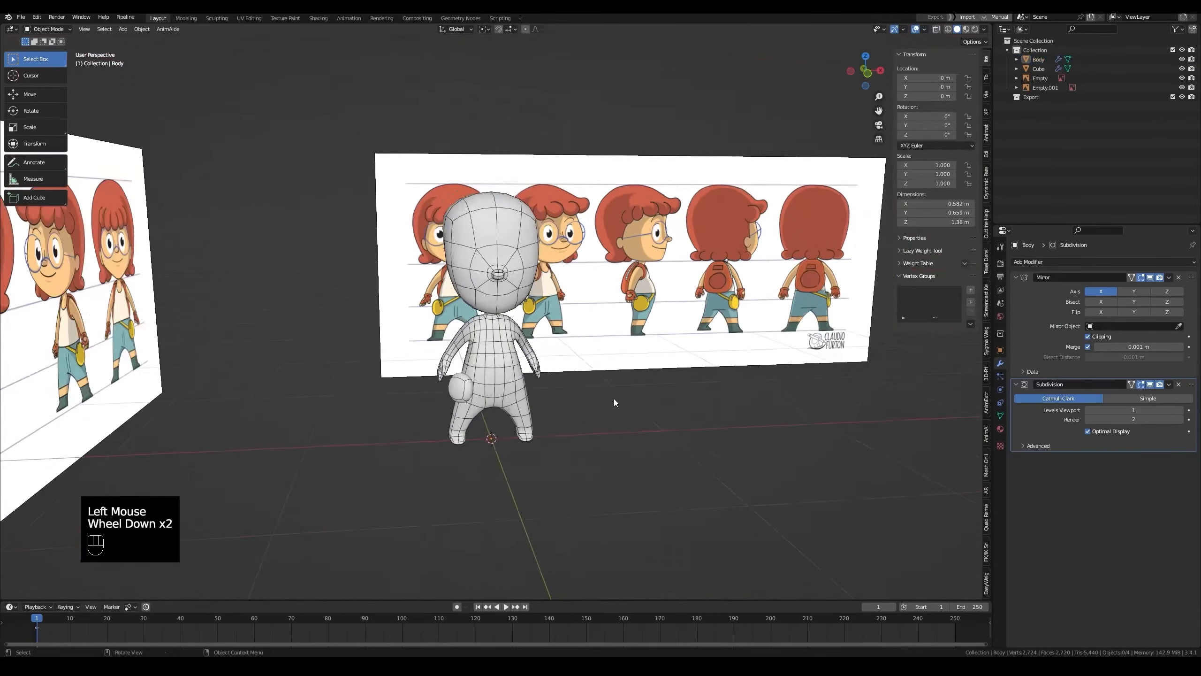
key("ctrl+s")
Step: Enter Edit Mode on the body and select an edge on the side of the head at the lower cheek
scroll(568, 388, "up", 2)
middle_click_drag(567, 388, 402, 360)
middle_click_drag(462, 240, 552, 264)
key("grave")
key("alt+z")
key("alt+z")
left_click(546, 252)
key("Tab")
key("2")
left_click(552, 263)
Step: Try to move the lower cheek edge in front view to match the reference face outline
key("grave")
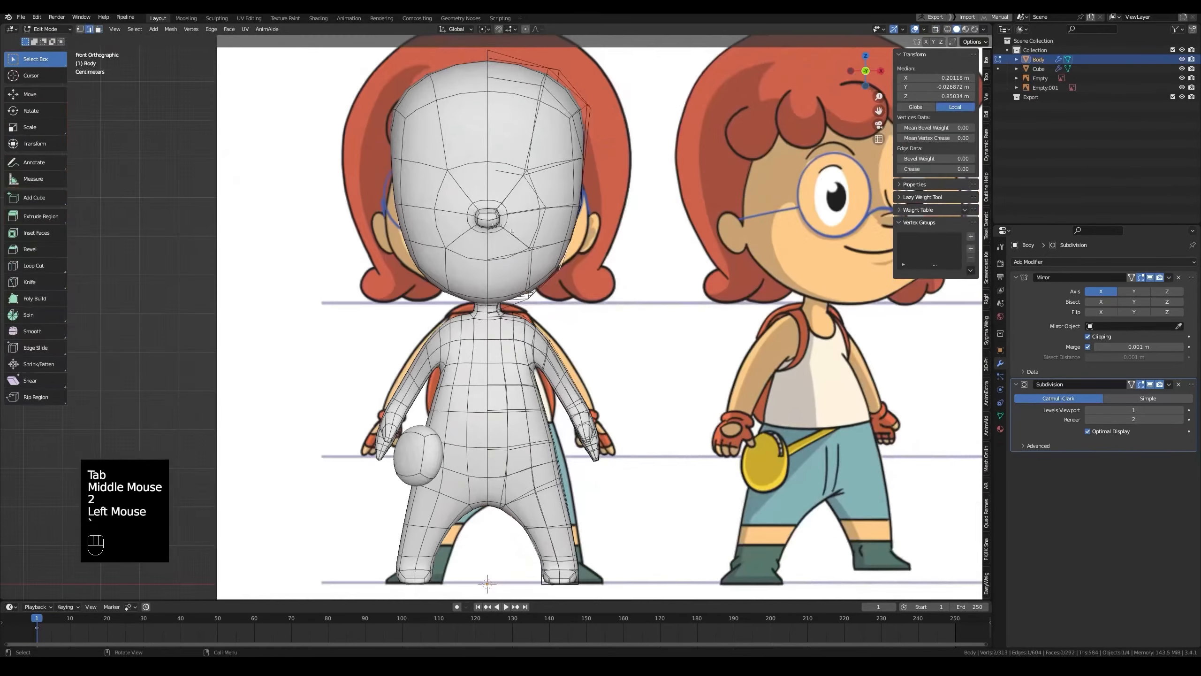
key("g")
left_click(548, 219)
middle_click_drag(548, 218, 583, 129)
Step: Enable proportional editing and try to move the lower cheek edge in front view
left_click(525, 30)
key("grave")
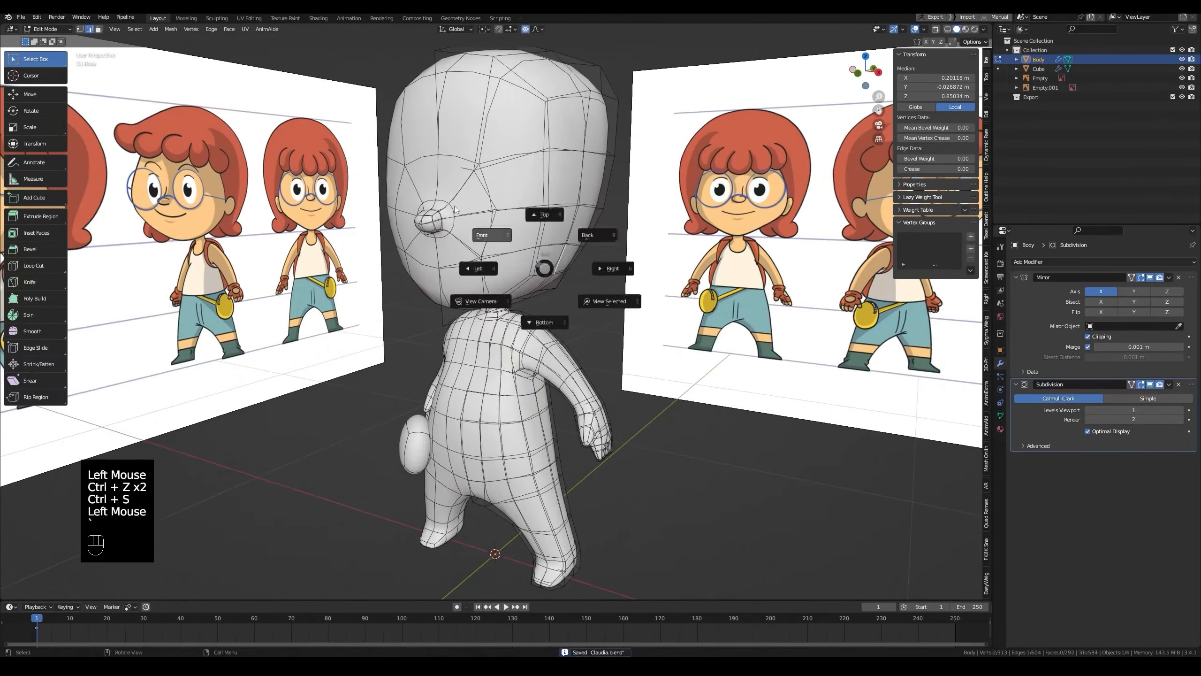
key("g")
left_click(577, 234)
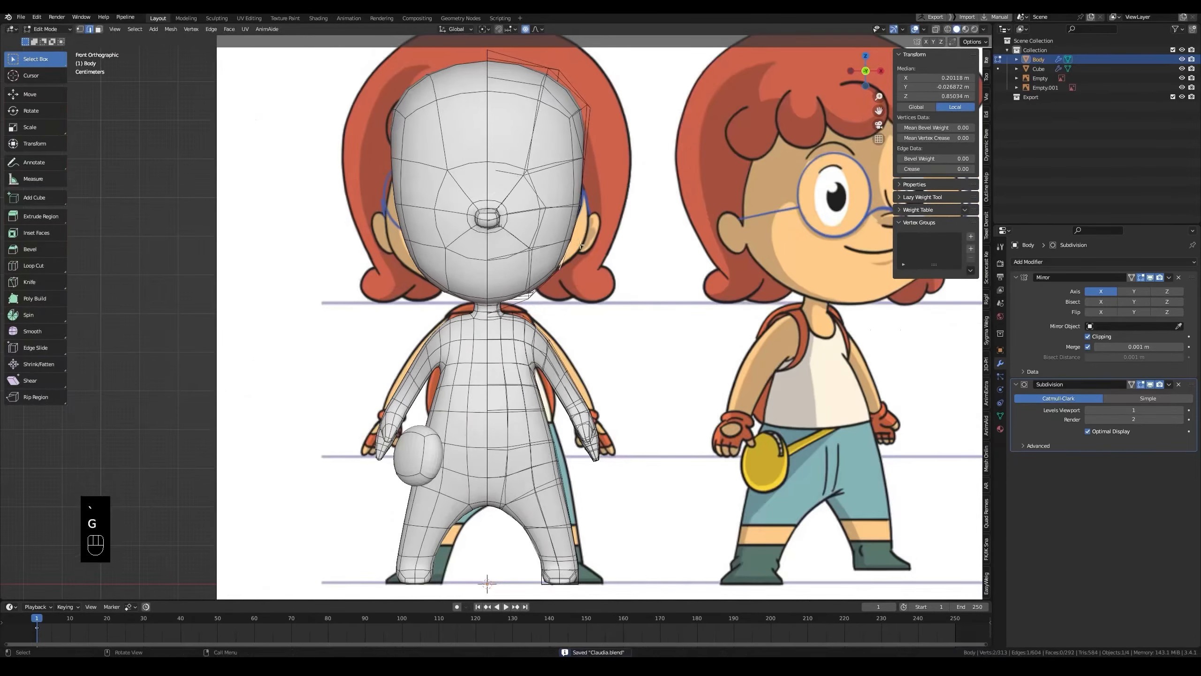
middle_click_drag(577, 234, 543, 142)
Step: Try to move the lower cheek edge again using Smooth proportional falloff with a size of about 0.24 m
left_click(536, 29)
key("grave")
key("g")
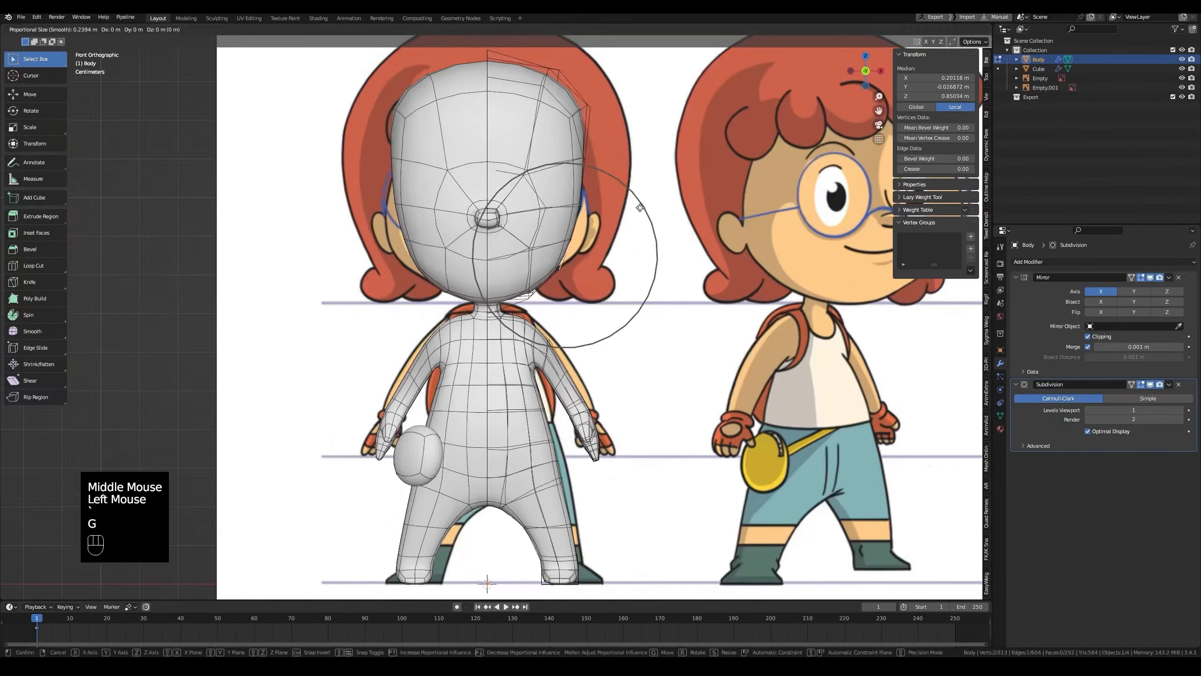
left_click(575, 228)
middle_click_drag(574, 227, 572, 224)
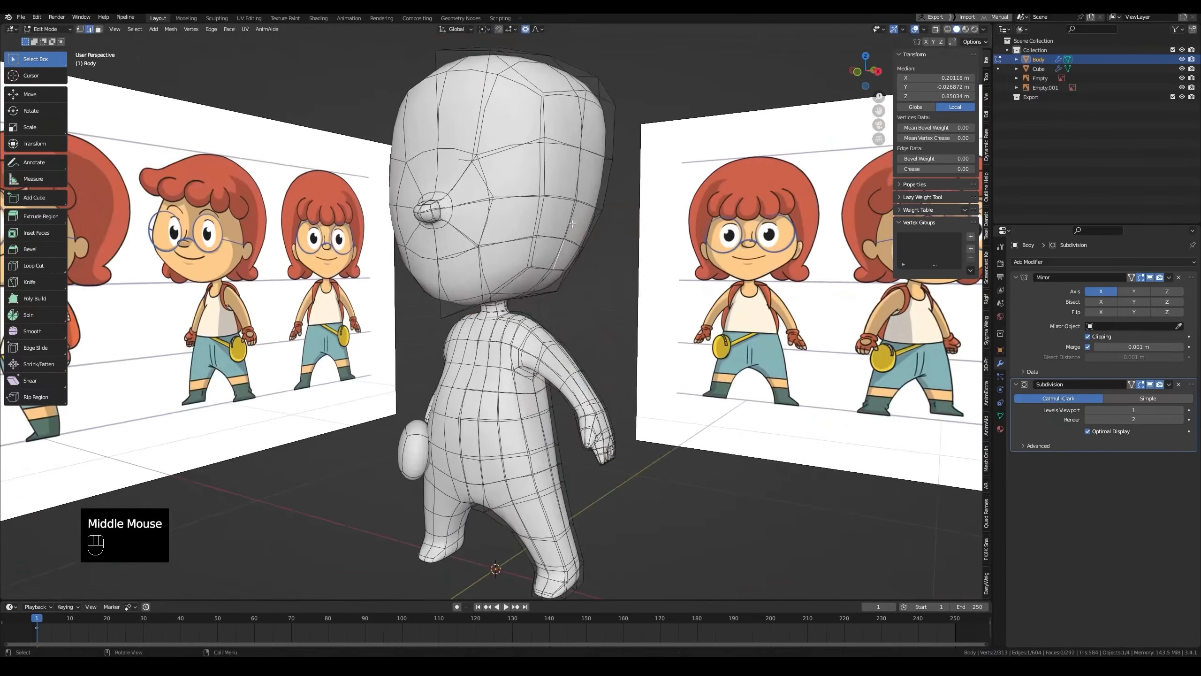
Step: Try to move edges along the side of the head in front view to follow the reference face outline
key("grave")
key("g")
left_click(560, 250)
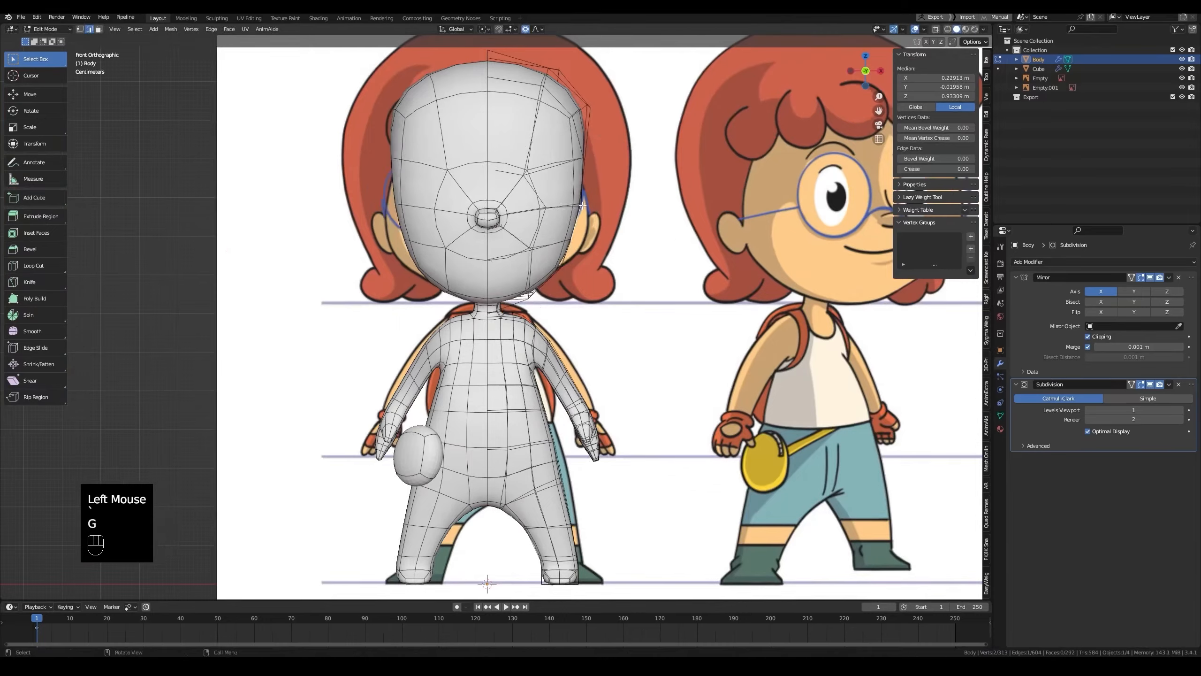
middle_click_drag(561, 250, 557, 261)
key("grave")
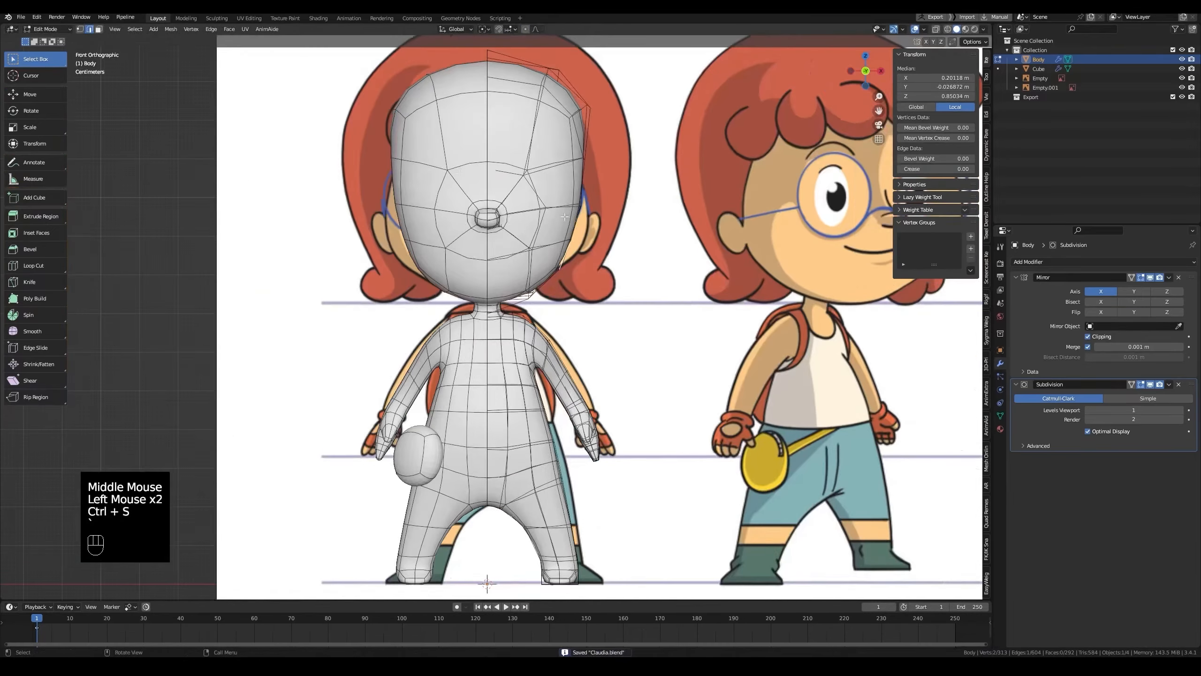
key("g")
left_click(592, 198)
middle_click_drag(593, 198, 544, 221)
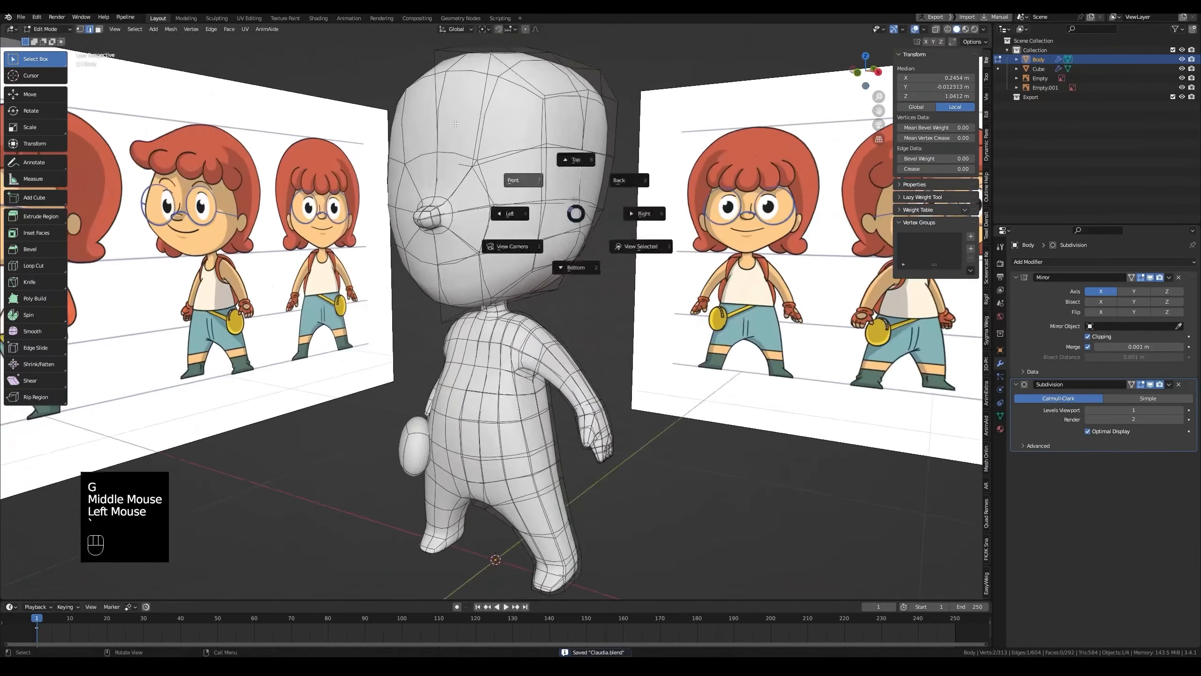
Step: Try to move the eye-level edge on the side of the head about 0.02 m outward and 0.015 m down
key("g")
left_click(533, 159)
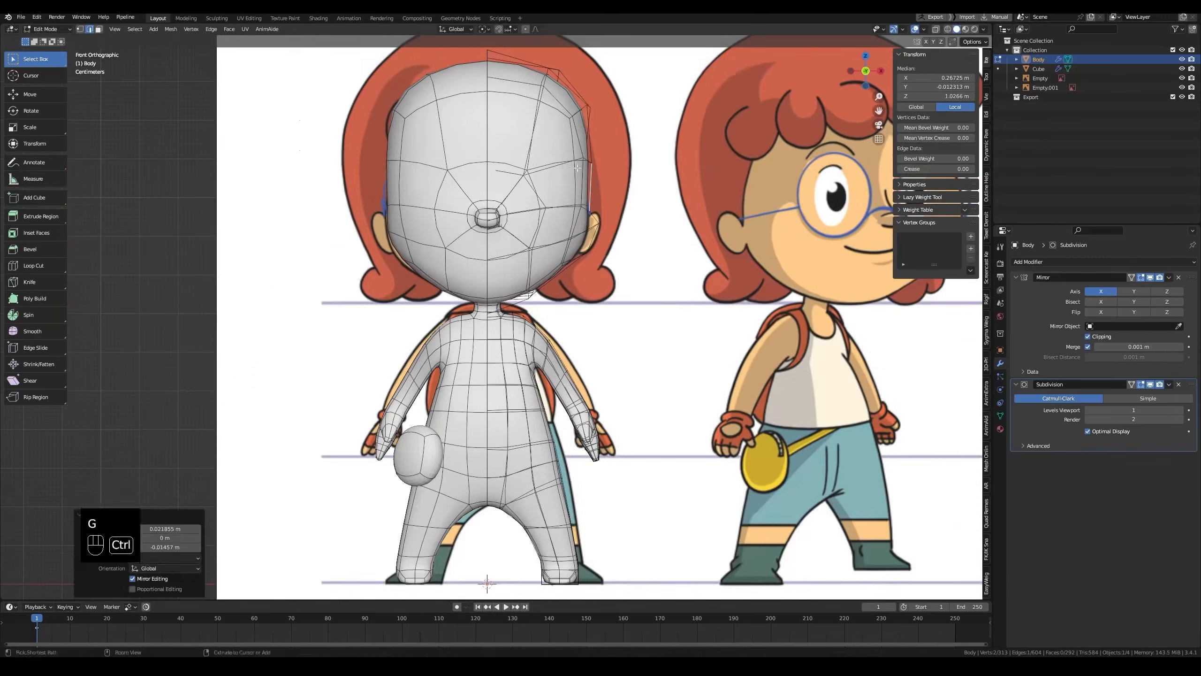
left_click(584, 203)
middle_click_drag(584, 203, 521, 222)
Step: Select a single vertex on the side of the head and move it about 0.044 m outward and 0.022 m up
left_click(558, 217)
key("alt+z")
key("grave")
key("alt+z")
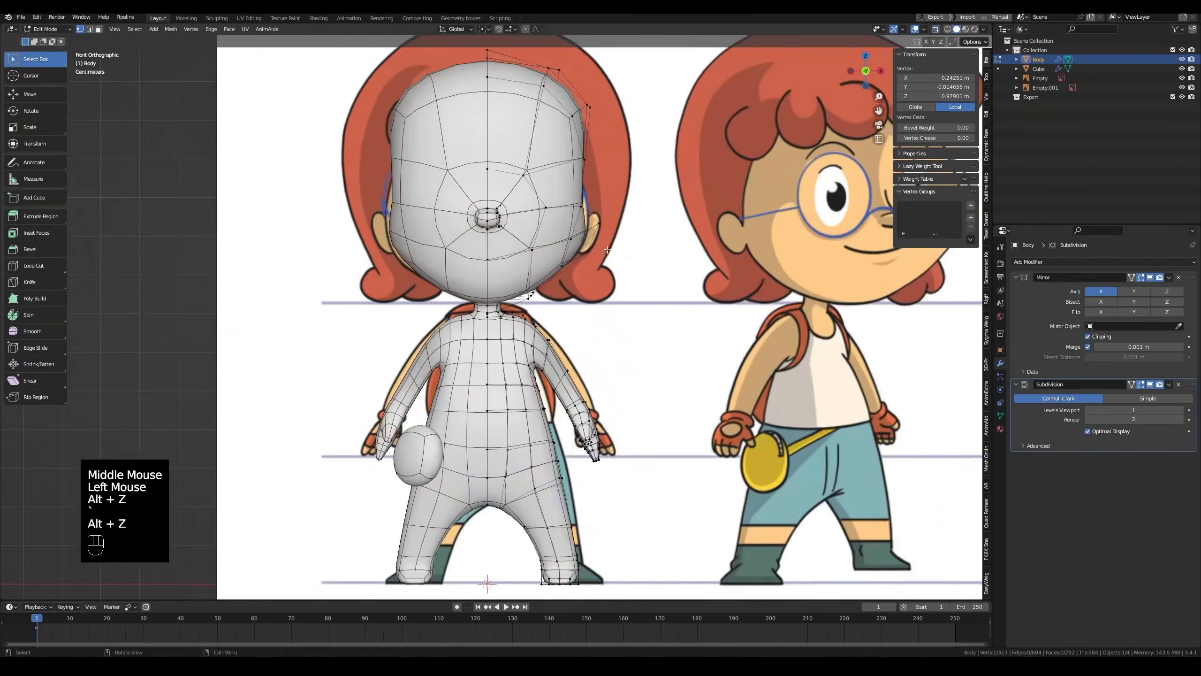
left_click(621, 240)
key("alt+z")
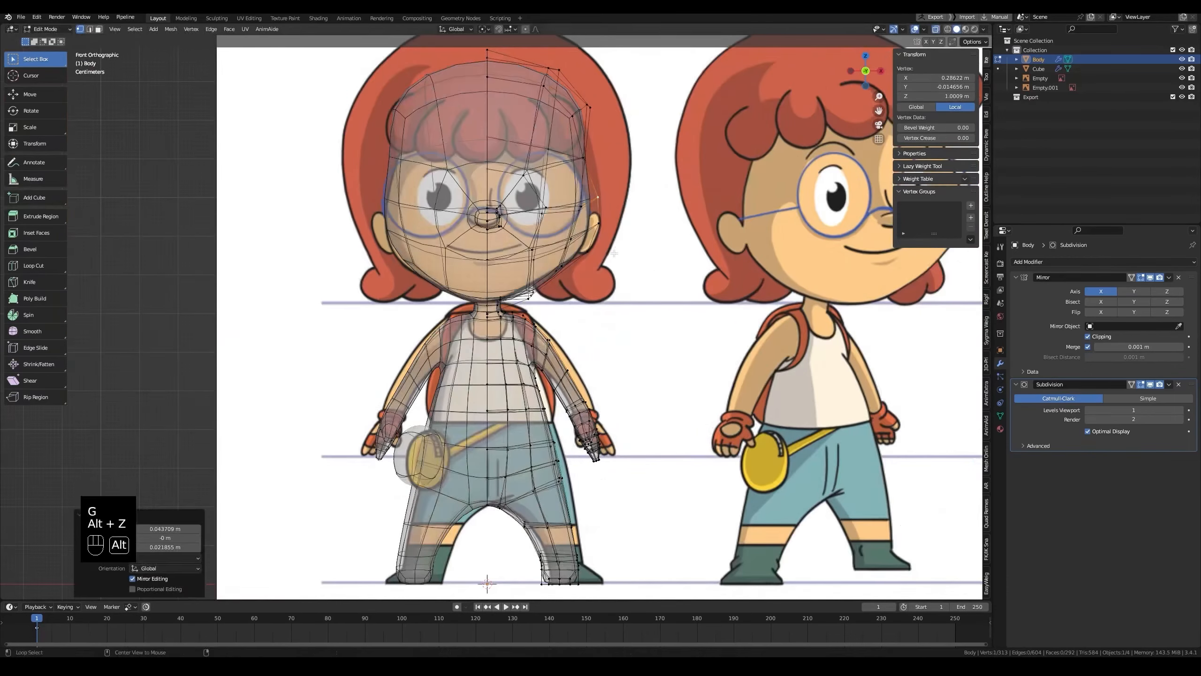
Step: Hide the subdivision preview in Edit Mode and move a vertex on the upper side of the head
key("alt+z")
scroll(621, 240, "down", 2)
middle_click_drag(621, 240, 473, 237)
left_click(1150, 384)
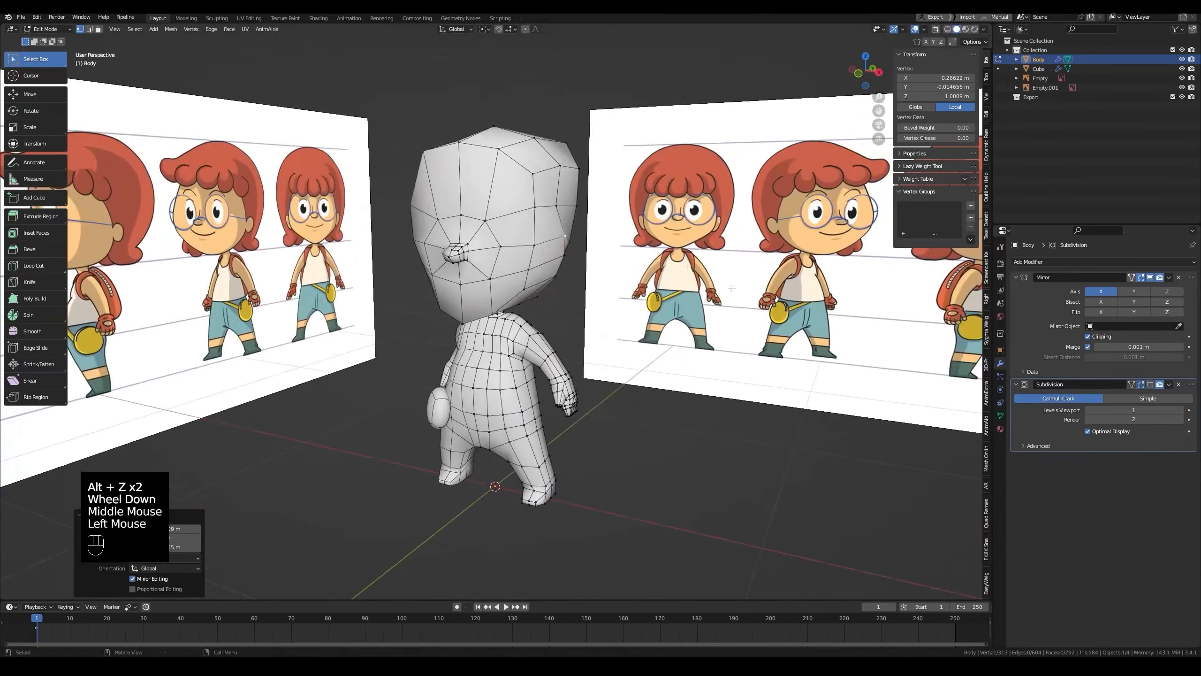
scroll(615, 189, "up", 2)
middle_click_drag(615, 189, 610, 157)
left_click(613, 145)
key("g")
left_click(661, 159)
Step: Slide two vertices on the upper side of the head along their edges to even out the mesh
left_click(563, 157)
key("g")
key("g")
left_click(567, 153)
left_click(558, 105)
key("g")
key("g")
left_click(565, 113)
Step: Slide the side vertex at ear height along its edge, turn the subdivision preview back on and save the file
middle_click_drag(568, 118, 575, 156)
left_click(569, 202)
key("g")
key("g")
left_click(568, 199)
key("ctrl+s")
middle_click_drag(585, 215, 581, 221)
left_click(581, 222)
middle_click_drag(581, 222, 516, 226)
left_click(1149, 385)
key("ctrl+s")
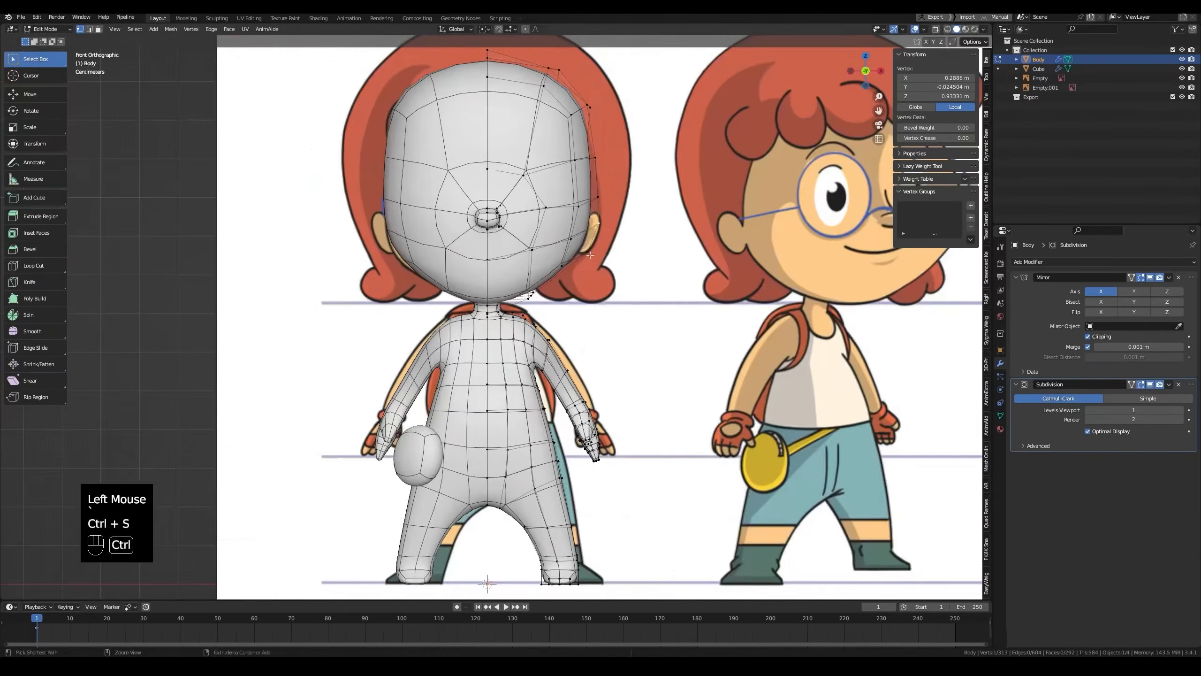
Step: Add a cube to the Body mesh in Edit Mode as the starting shape for the ear
scroll(521, 267, "down", 2)
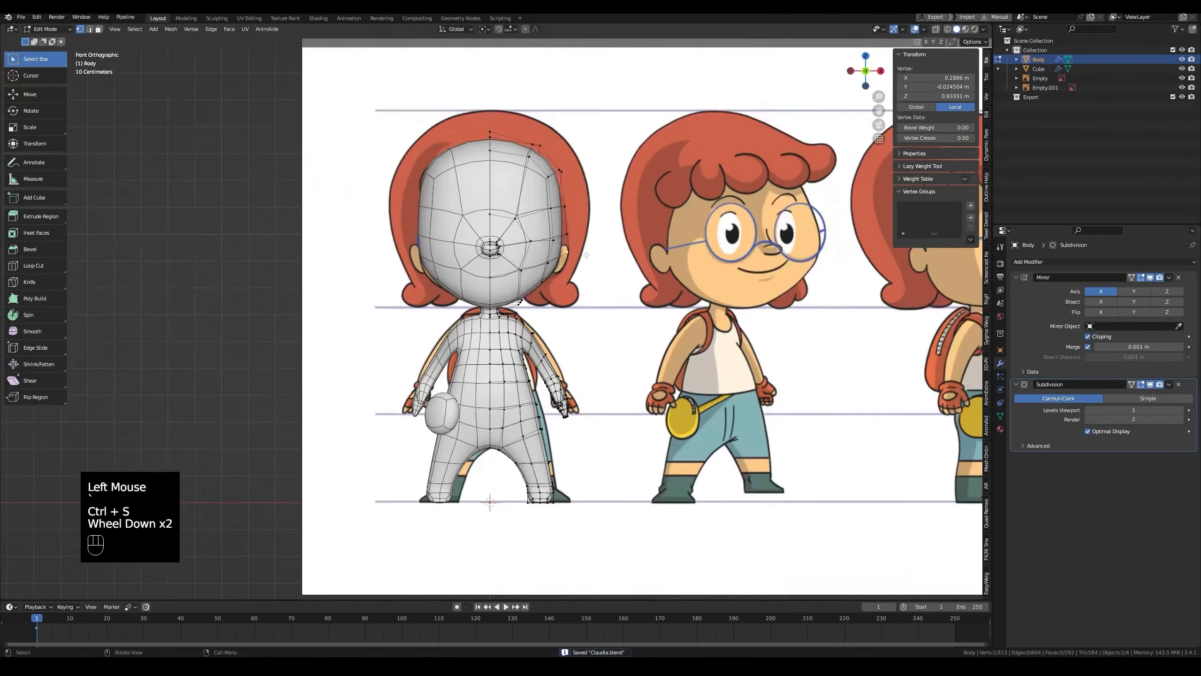
middle_click_drag(472, 284, 580, 290)
key("ctrl+s")
key("Tab")
key("shift+a")
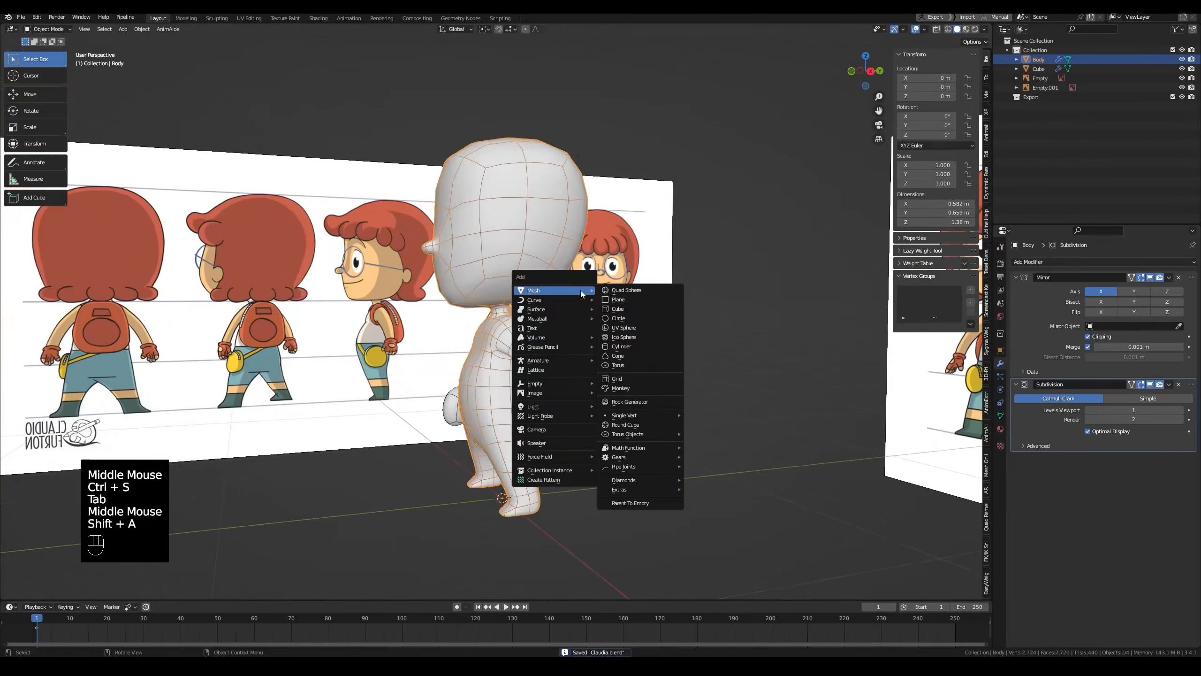
key("Tab")
middle_click_drag(508, 205, 624, 317)
left_click(624, 317)
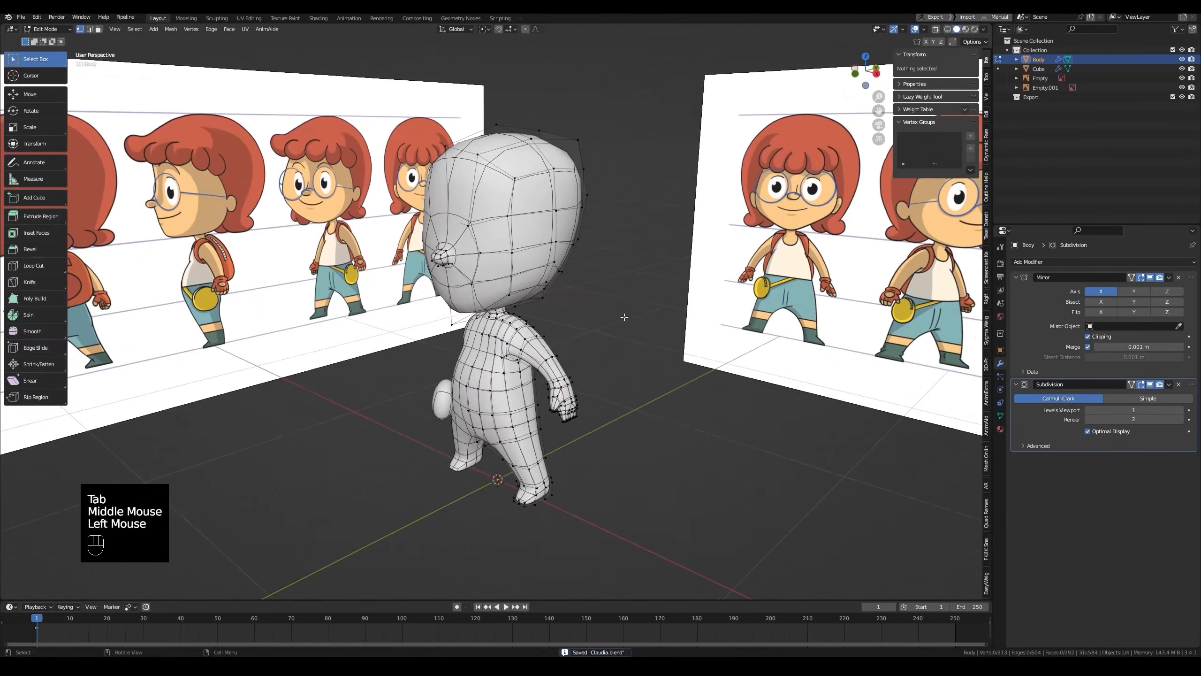
key("shift+a")
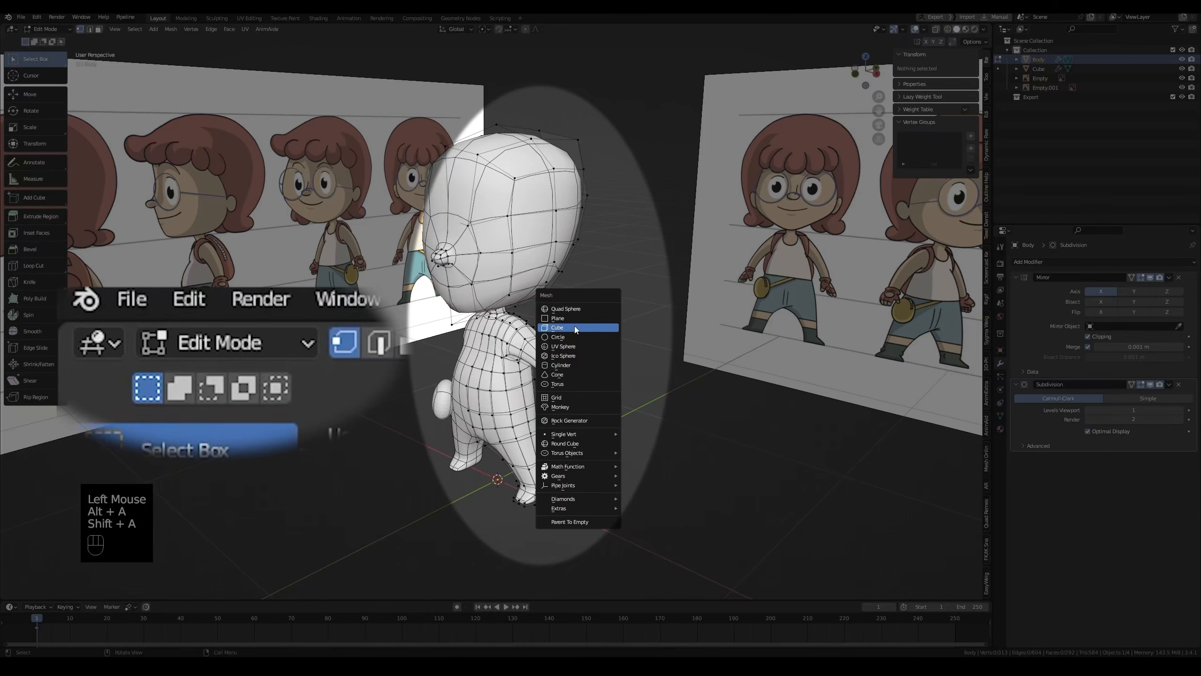
left_click(575, 326)
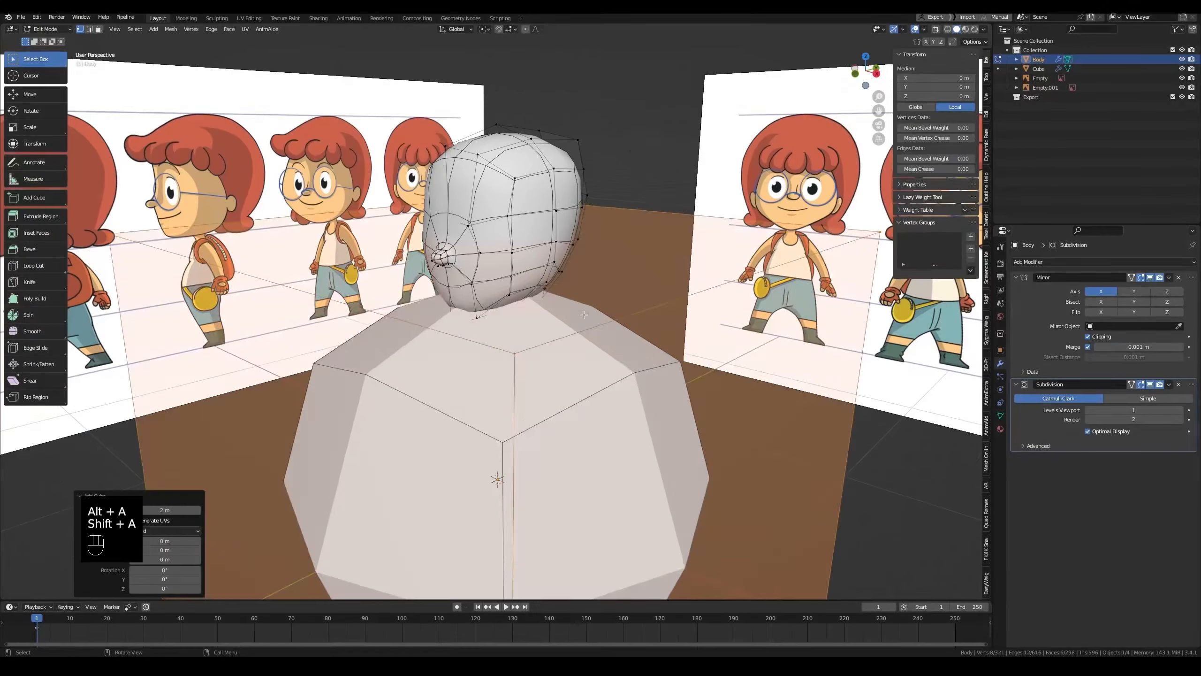
Step: Try to move the new cube sideways away from the body
scroll(603, 343, "down", 2)
middle_click_drag(586, 338, 617, 346)
key("g")
right_click(692, 353)
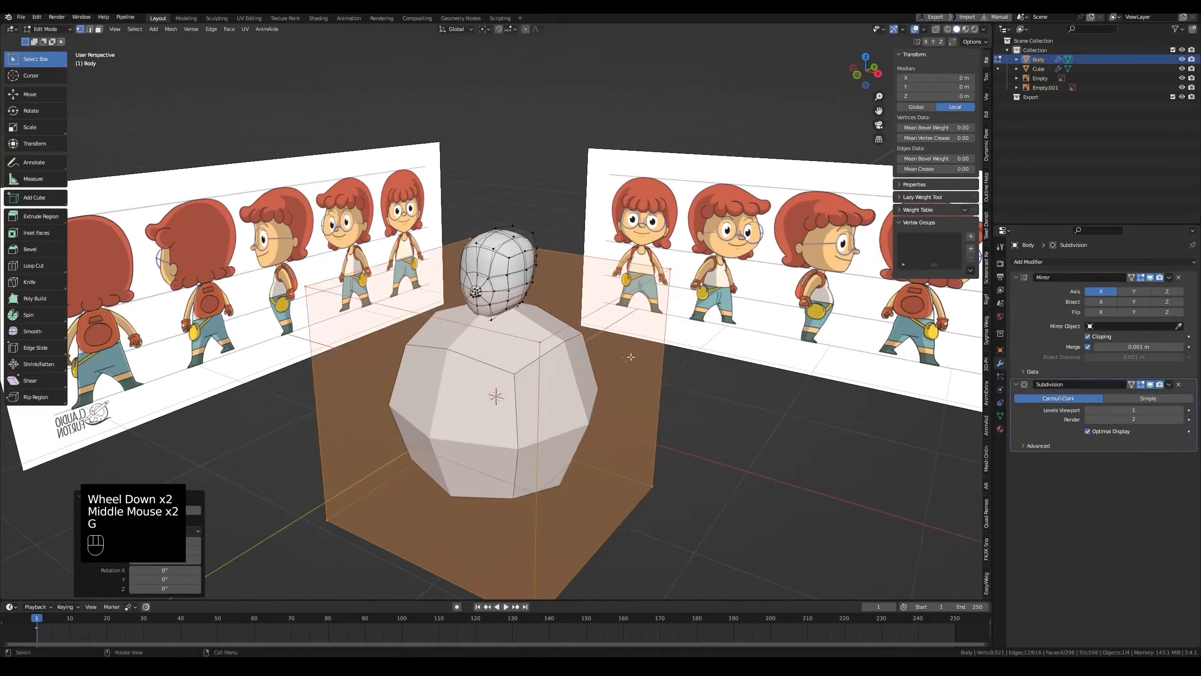
key("g")
left_click(764, 371)
key("ctrl+z")
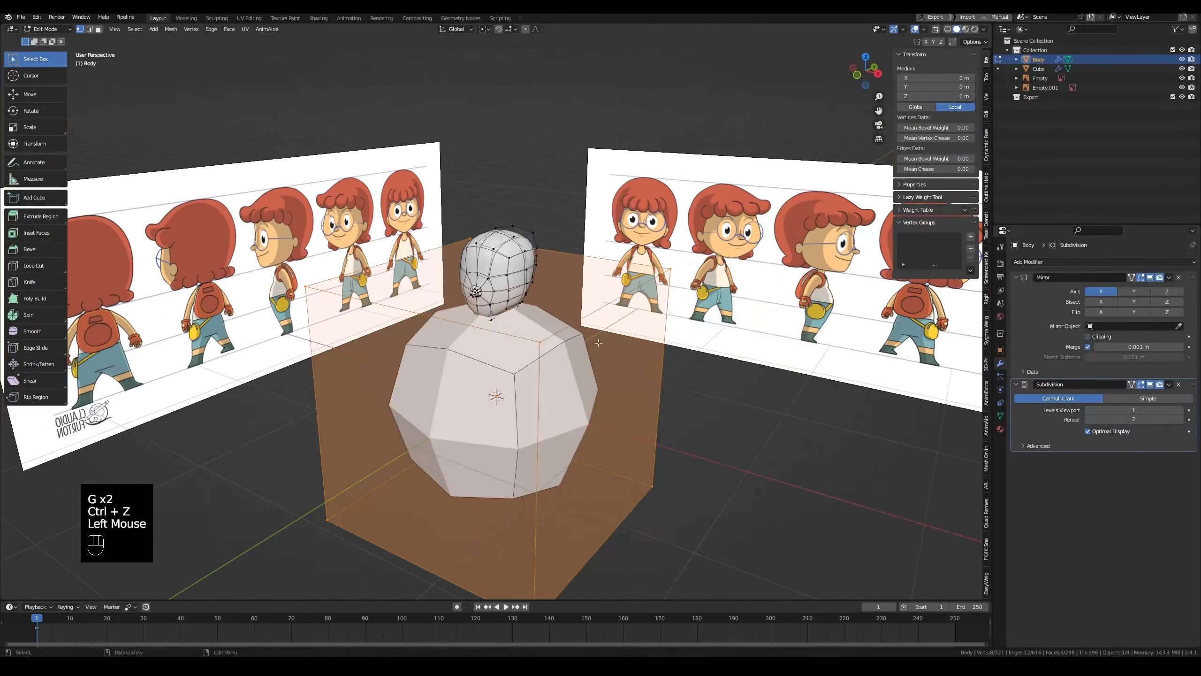
Step: With mirror clipping disabled, move the cube to about X 1.2 m beside the body and scale it down
middle_click_drag(598, 343, 681, 332)
key("grave")
key("g")
left_click(863, 294)
key("ctrl+s")
key("g")
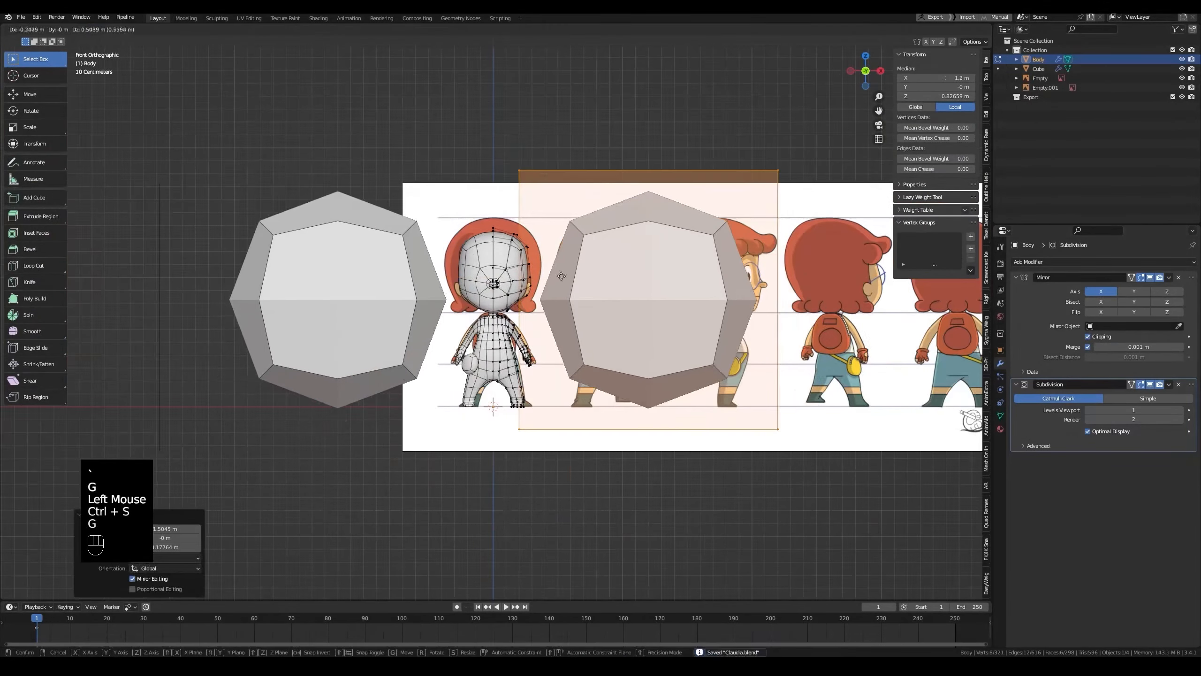
key("s")
middle_click_drag(691, 364, 707, 385)
Step: Try to rotate the small cube about the global Z axis
key("r")
key("z")
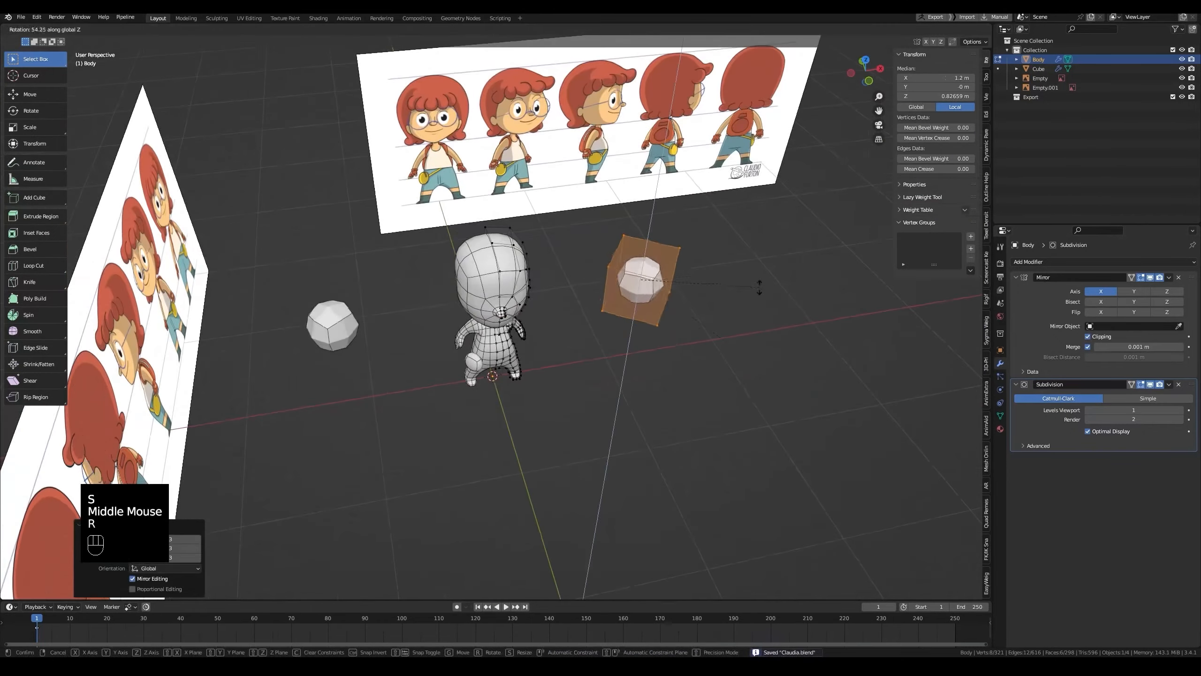
left_click(759, 287)
key("grave")
scroll(750, 440, "down", 2)
Step: Flatten the cube front to back and add centred loop cuts that divide each face into four
middle_click_drag(750, 440, 488, 356)
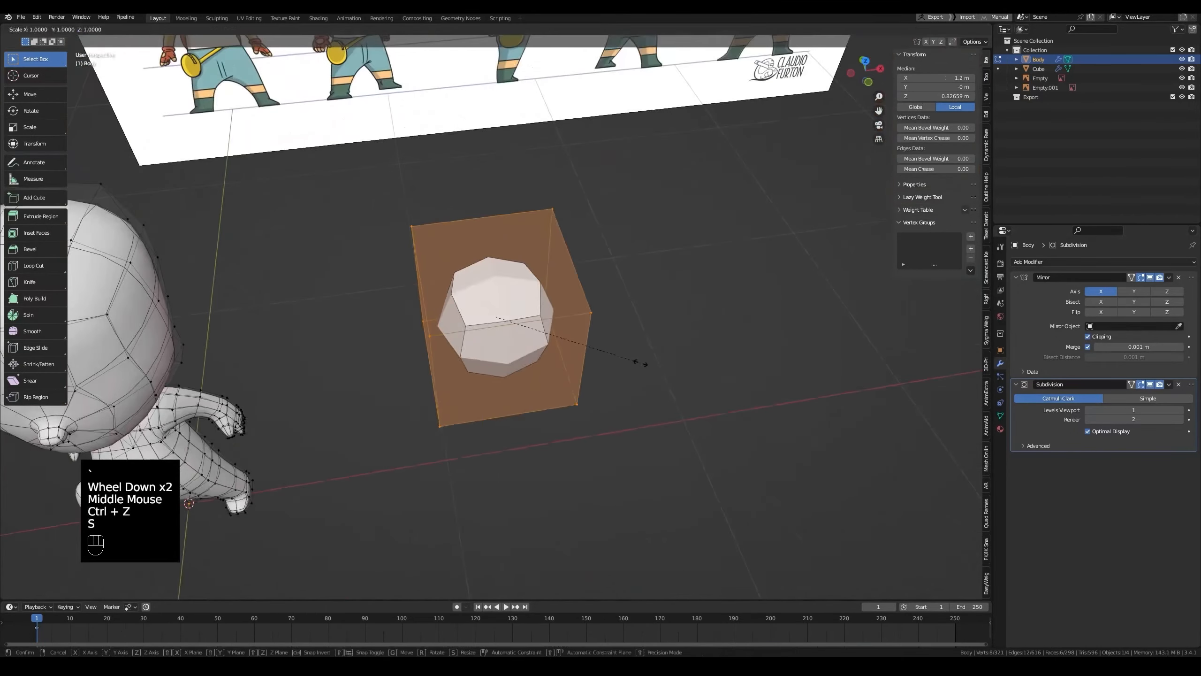
middle_click_drag(548, 315, 536, 326)
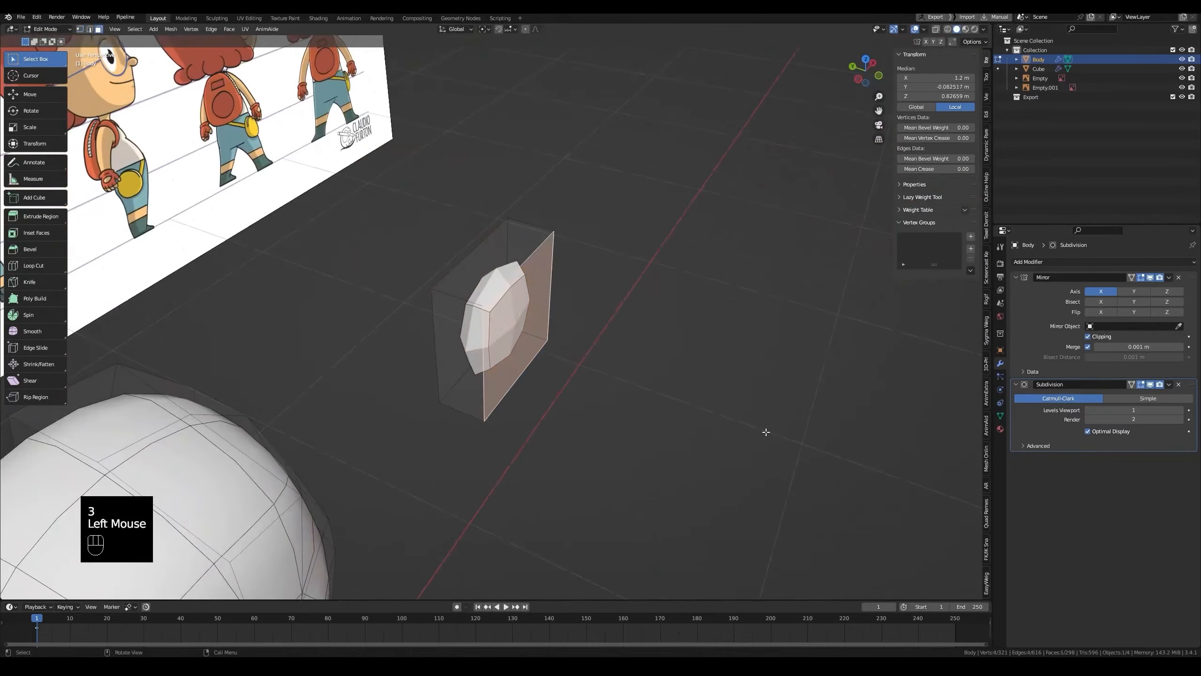
left_click(717, 413)
middle_click_drag(718, 413, 476, 280)
key("Tab")
key("Tab")
key("ctrl+r")
left_click(485, 291)
right_click(485, 290)
Step: Try to round the block by applying LoopTools Circle to all of its linked geometry
key("a")
right_click(475, 279)
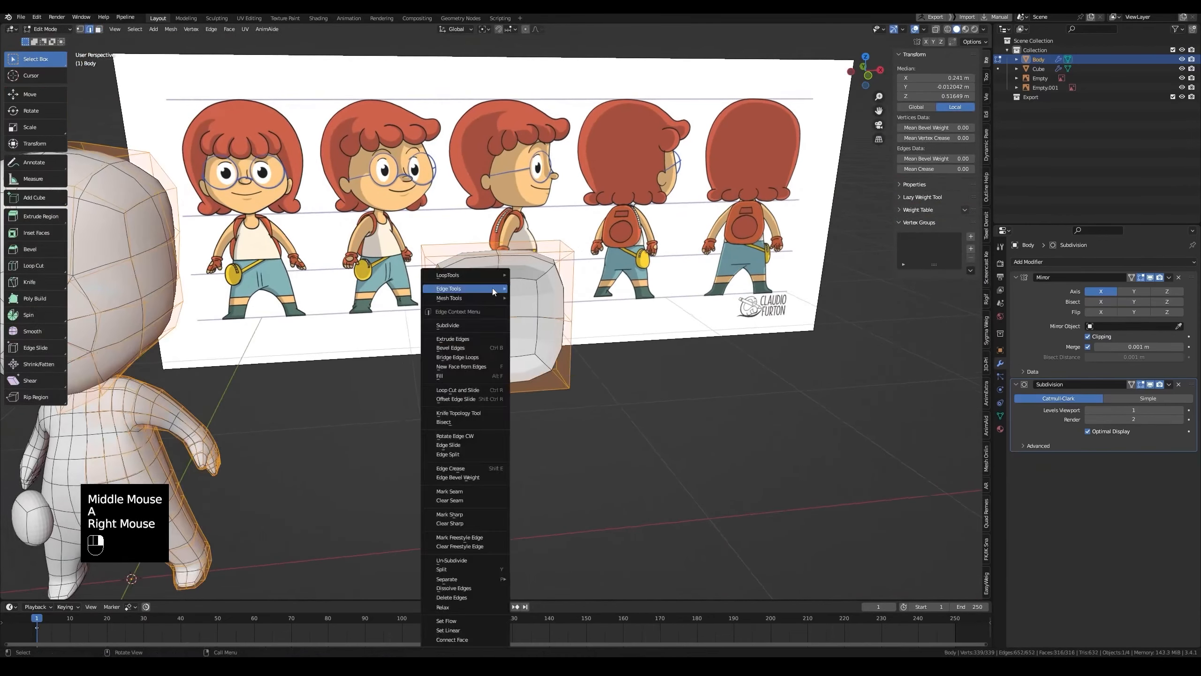
key("alt+a")
key("l")
right_click(517, 297)
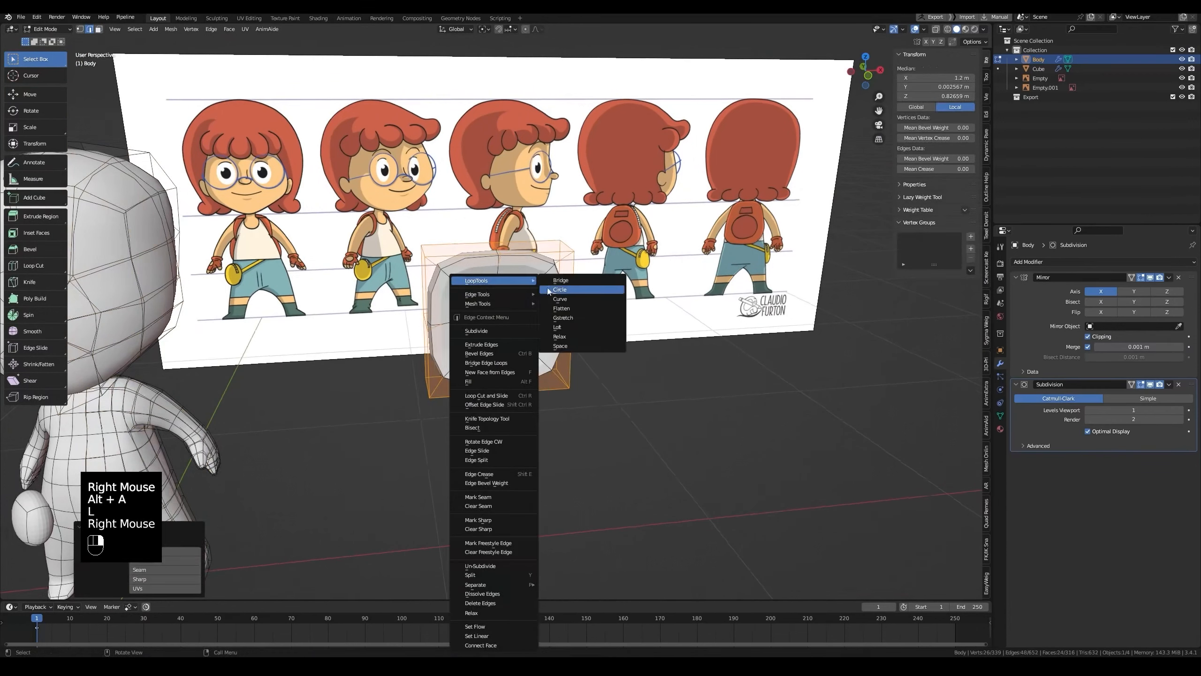
left_click(549, 290)
middle_click_drag(549, 290, 506, 313)
key("alt+z")
key("alt+z")
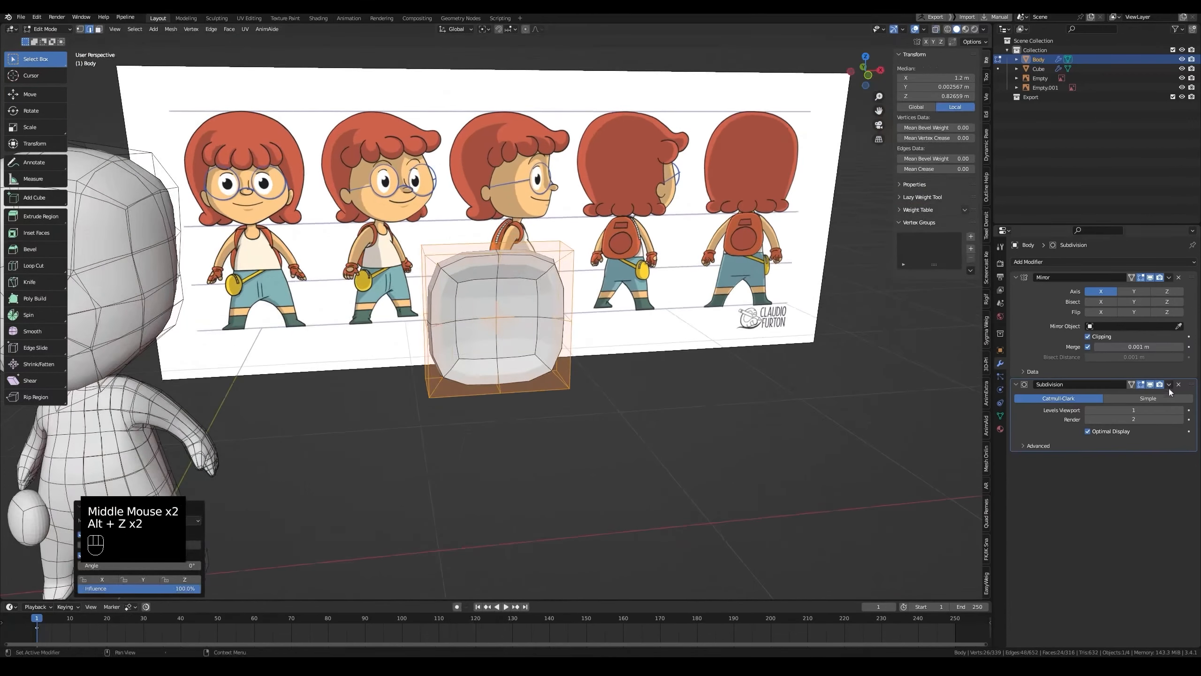
Step: Hide the subdivision preview and apply LoopTools Circle to a loop of faces on the flattened block
left_click(1150, 385)
middle_click_drag(586, 379, 577, 371)
key("3")
left_click(488, 295)
middle_click_drag(488, 294, 491, 295)
left_click(558, 302, "alt")
right_click(589, 285)
left_click(629, 281)
Step: Apply LoopTools Circle to a face loop on the block's other side and show the subdivision preview again
middle_click_drag(629, 283, 629, 315)
middle_click_drag(515, 281, 494, 305)
left_click(543, 287, "alt")
right_click(670, 301)
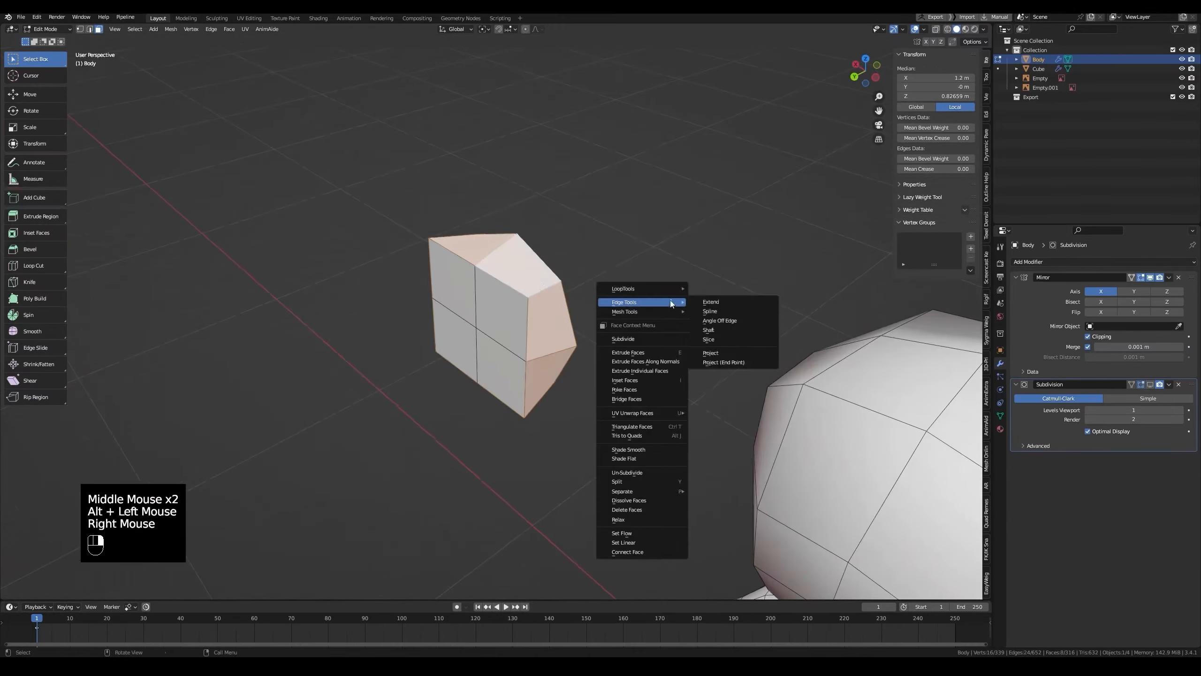
left_click(708, 297)
middle_click_drag(664, 301, 472, 303)
left_click(1150, 385)
Step: Select the whole rounded disc, scale it down and move it beside the head at ear height
key("l")
key("g")
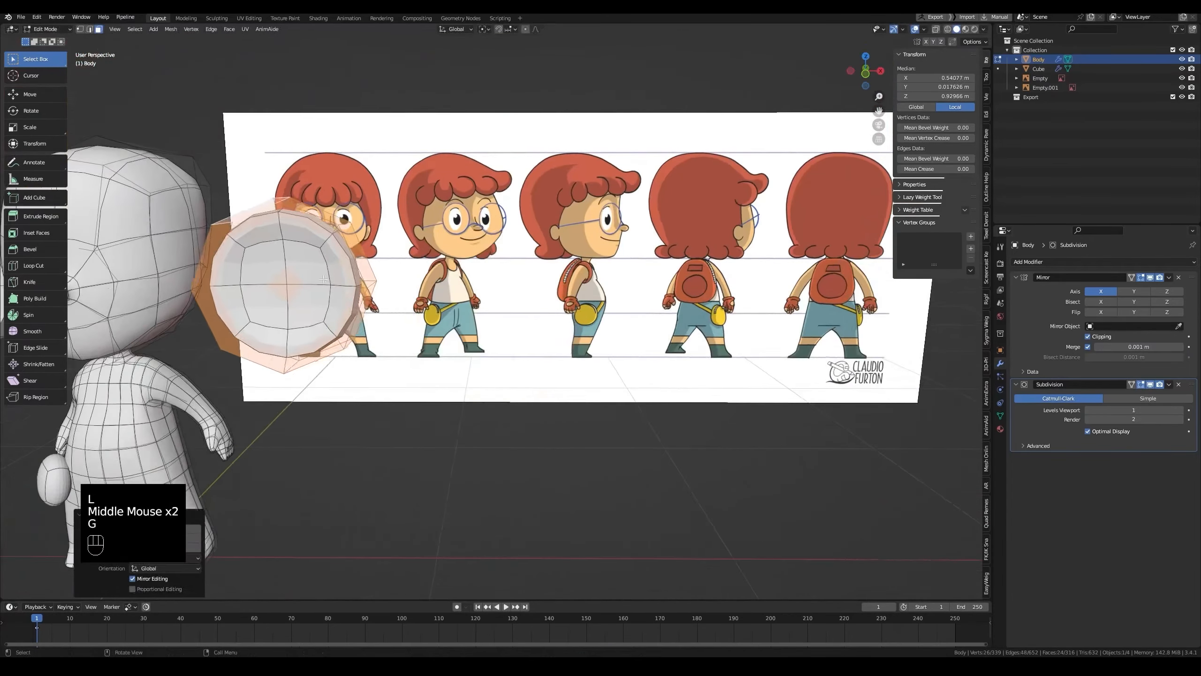
scroll(283, 295, "down", 1)
key("s")
key("KP_1")
scroll(413, 301, "up", 1)
scroll(412, 300, "down", 1)
scroll(412, 301, "up", 3)
middle_click_drag(260, 286, 585, 279, "shift")
key("g")
left_click(474, 286)
Step: Scale the disc down to ear size and move it about 0.076 m inward and 0.011 m down against the head
key("grave")
scroll(700, 376, "down", 2)
key("s")
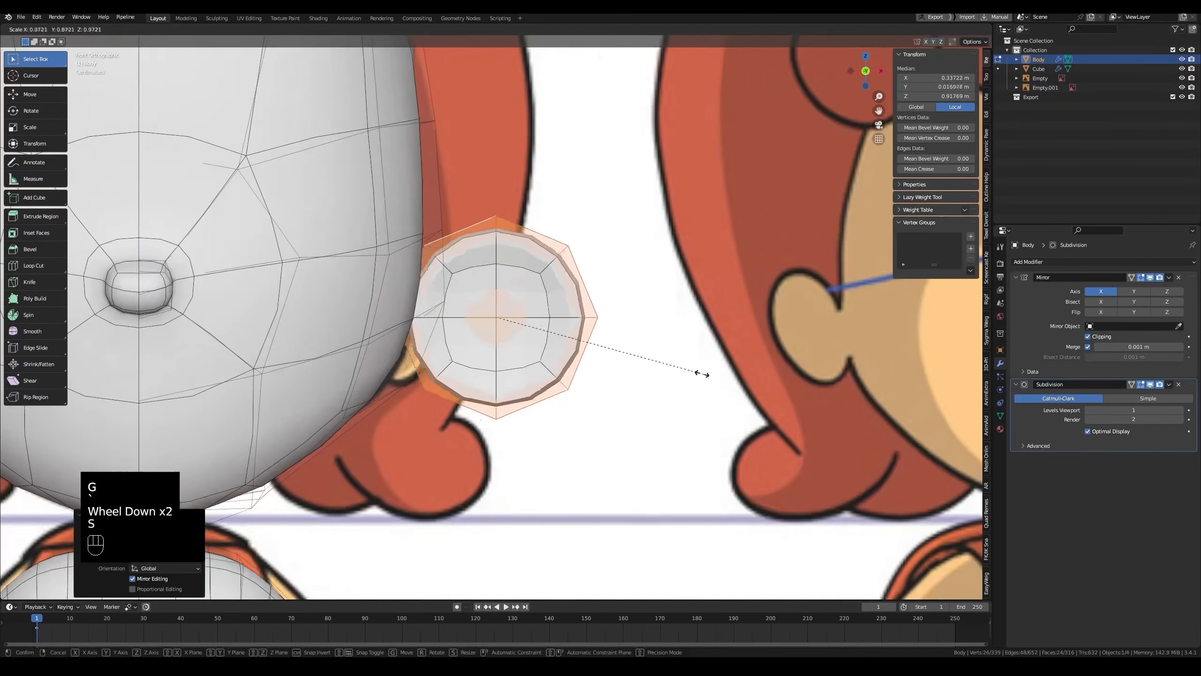
key("g")
Step: Trackball-rotate the ear by about 12.6° and 57.3° so its flat side faces outward from the head
key("r")
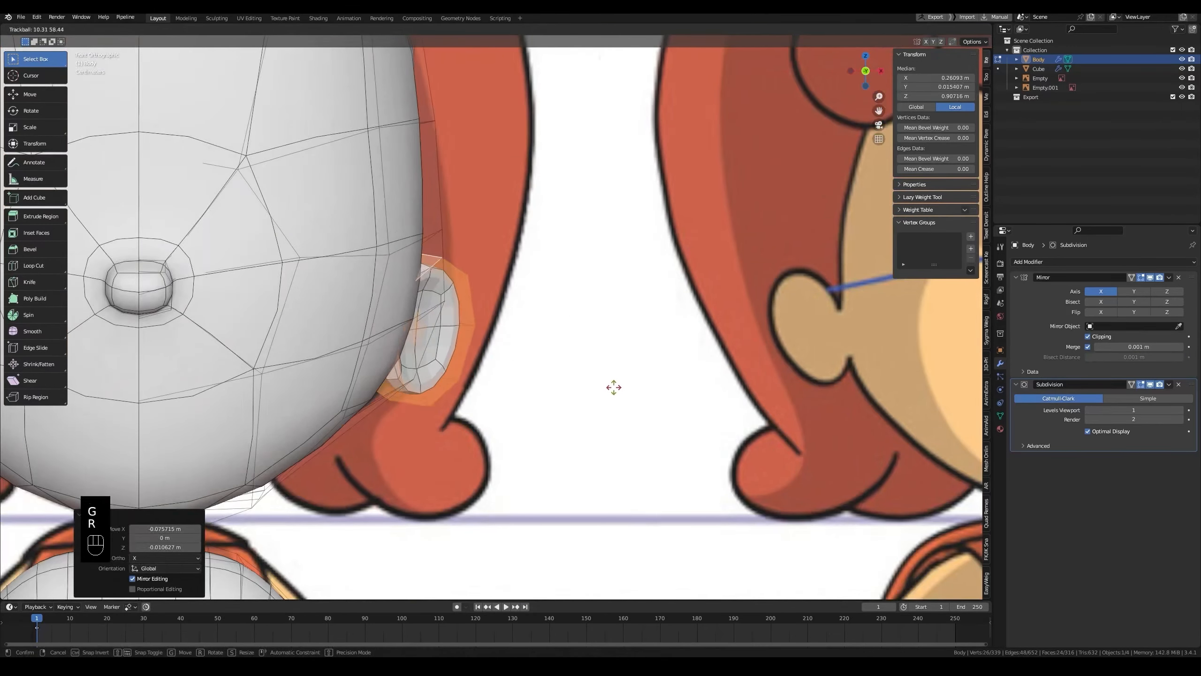
key("alt+z")
key("alt+z")
Step: In side view, move the ear about 0.195 m back and 0.005 m up onto the reference ear
key("KP_3")
key("alt+z")
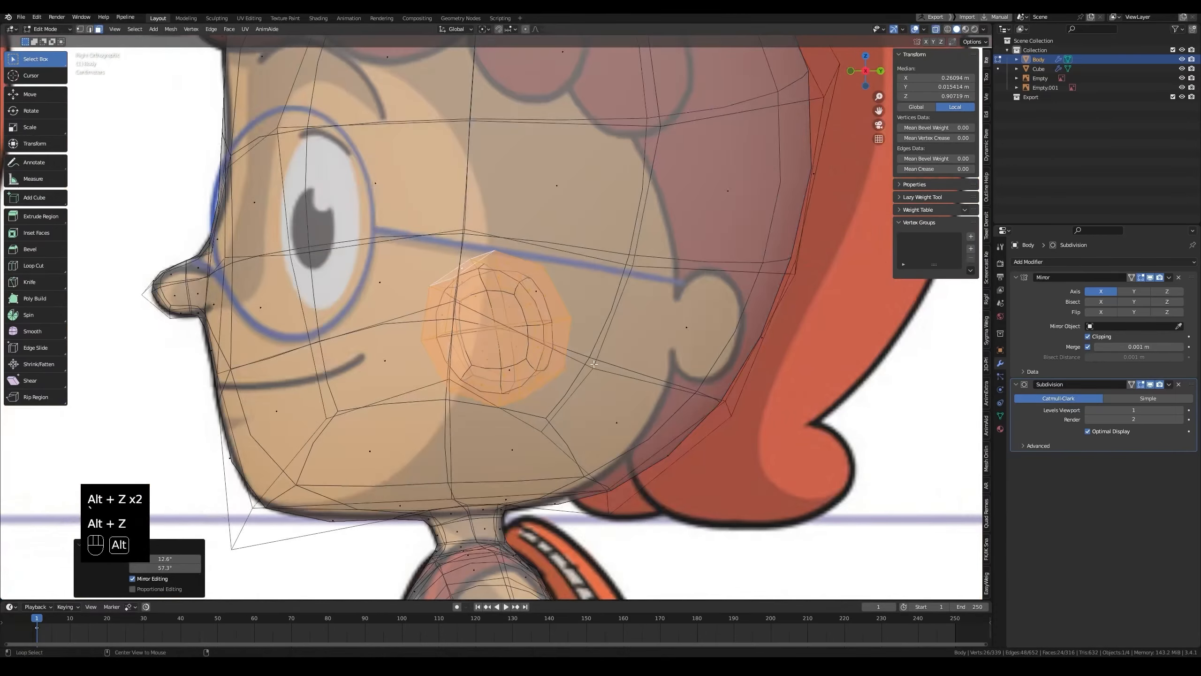
scroll(593, 364, "down", 1)
key("g")
left_click(737, 359)
key("alt+z")
Step: In front view, move the ear about 0.014 m inward to sit closer to the head
scroll(737, 360, "up", 1)
middle_click_drag(736, 360, 599, 365)
key("grave")
key("alt+z")
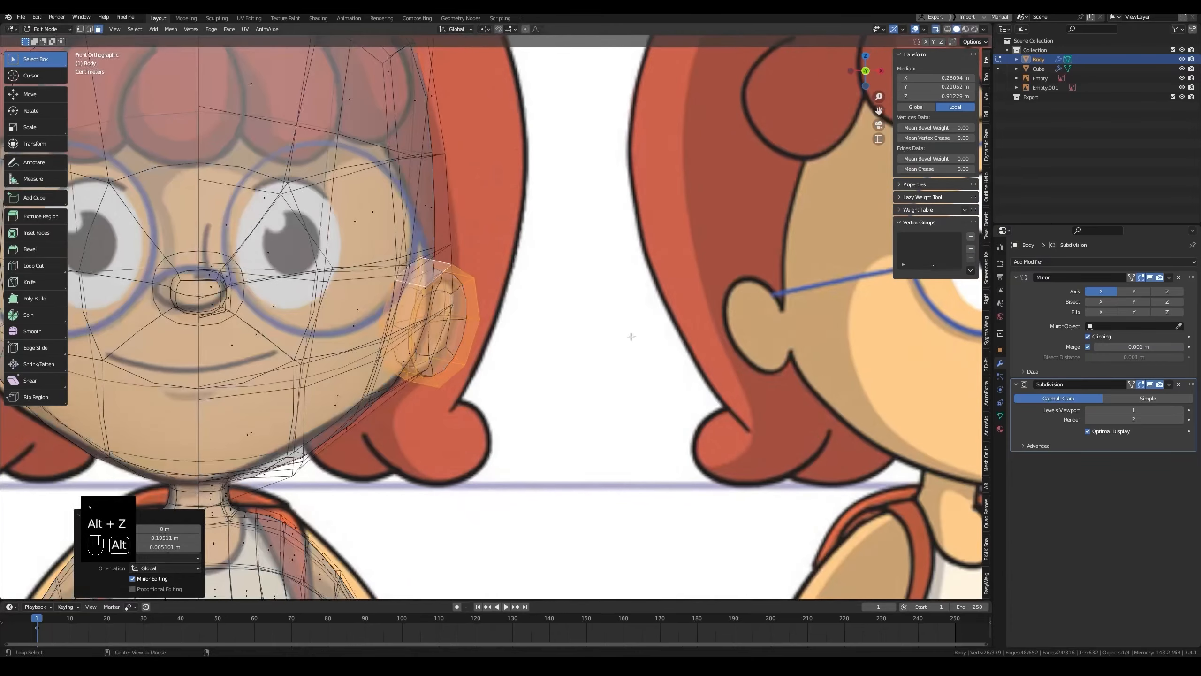
key("alt+z")
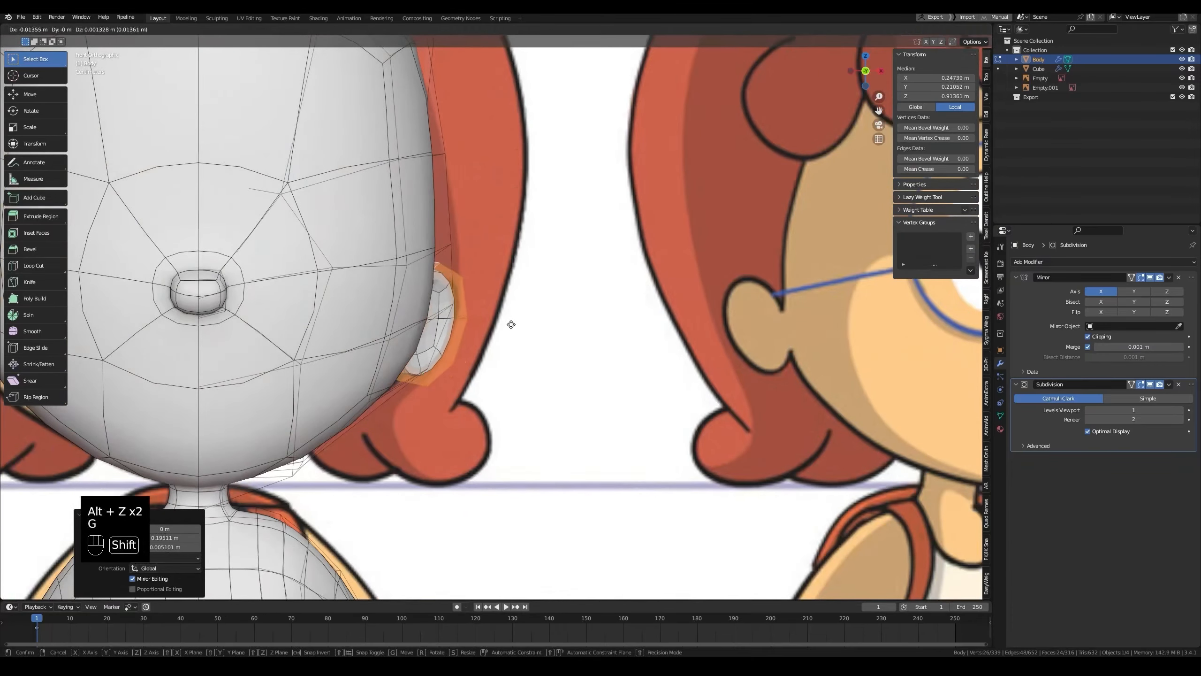
key("alt+z")
Step: Move the ear's upper outer vertex about 0.01 m outward and 0.009 m up with Smooth proportional editing of 0.1015 m
left_click(464, 278)
key("alt+z")
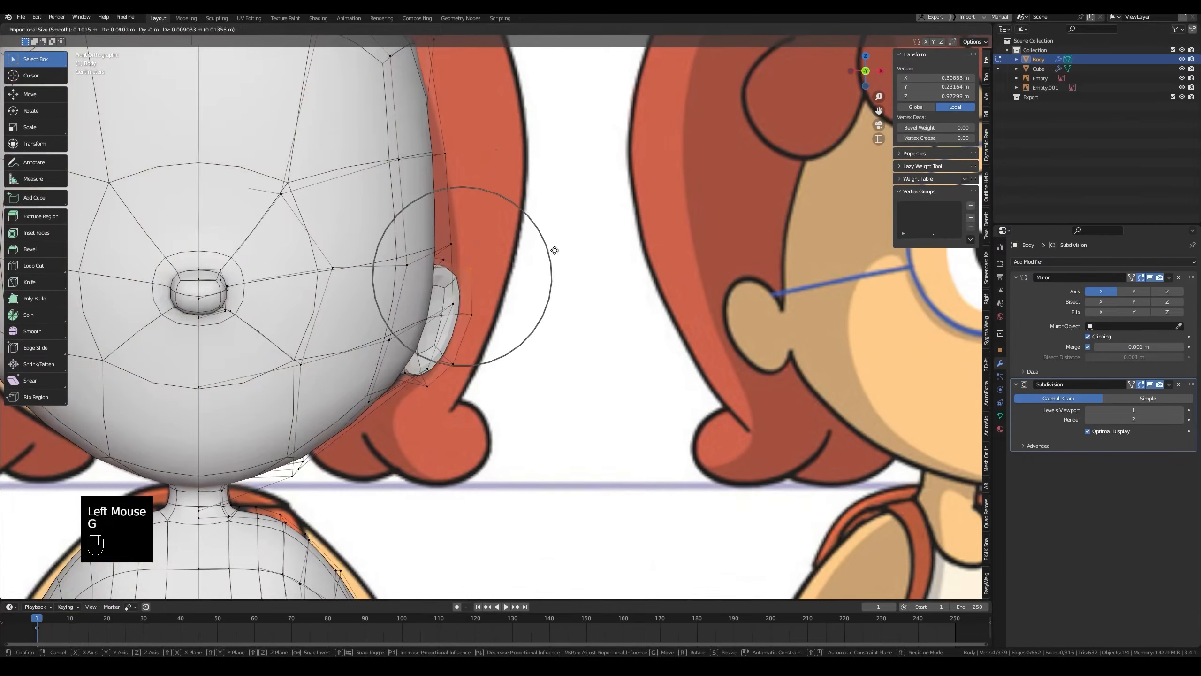
left_click(555, 251)
key("alt+z")
key("alt+z")
middle_click_drag(554, 250, 451, 189)
Step: Select the vertical edge on the lower back of the head and move it outward along X with proportional editing
key("Tab")
scroll(496, 294, "down", 1)
left_click(554, 222)
key("Tab")
key("2")
left_click(645, 367)
middle_click_drag(646, 367, 655, 369)
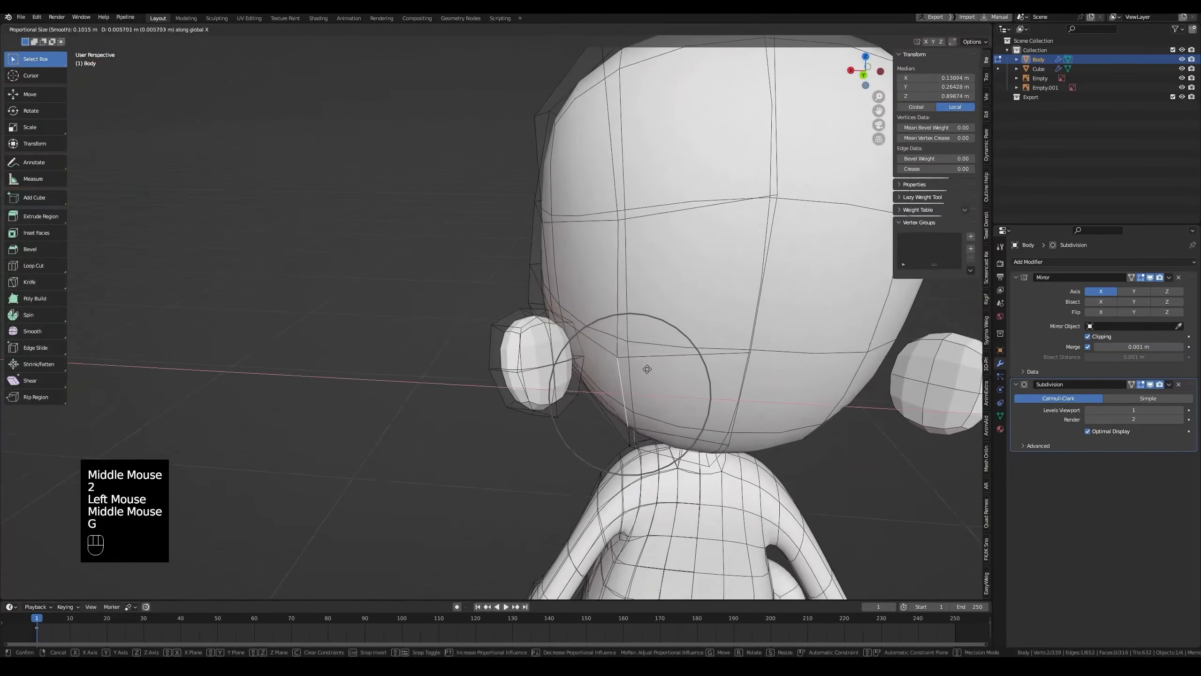
left_click(638, 369)
Step: Move the vertex on the back of the head above the ear about 0.023 m outward along X
key("1")
left_click(617, 220)
key("g")
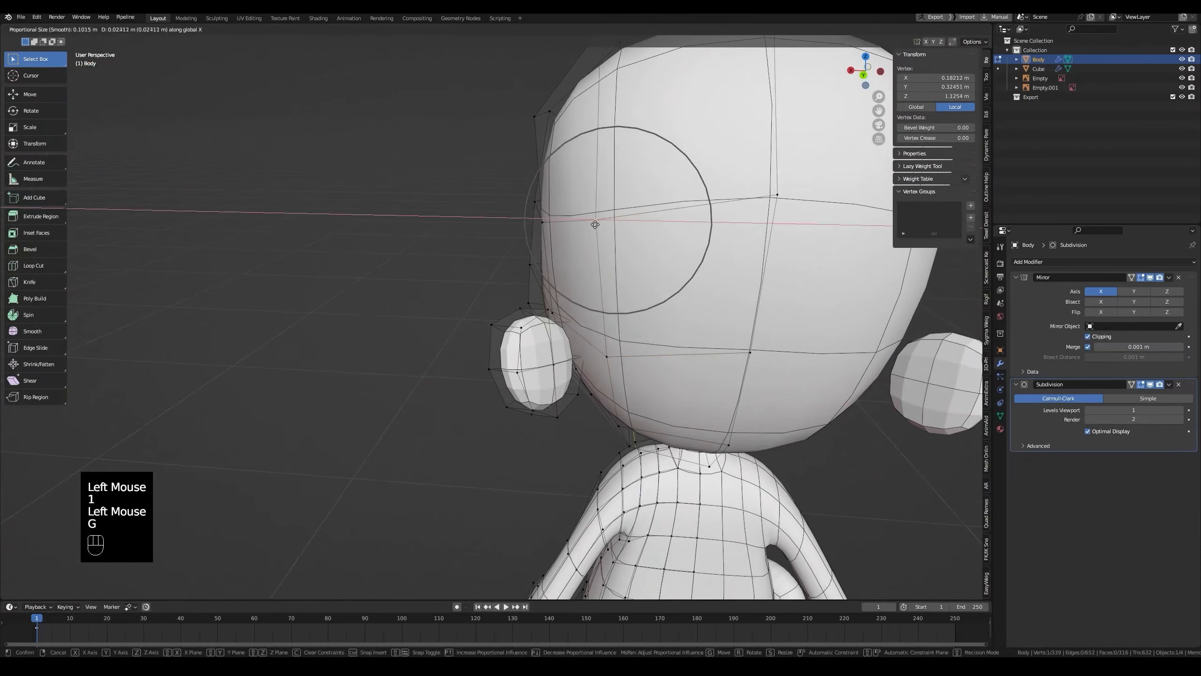
left_click(595, 224)
Step: Examine the head and ears in Object Mode against the front reference drawing
middle_click_drag(595, 224, 561, 420)
key("Tab")
left_click(561, 420)
key("grave")
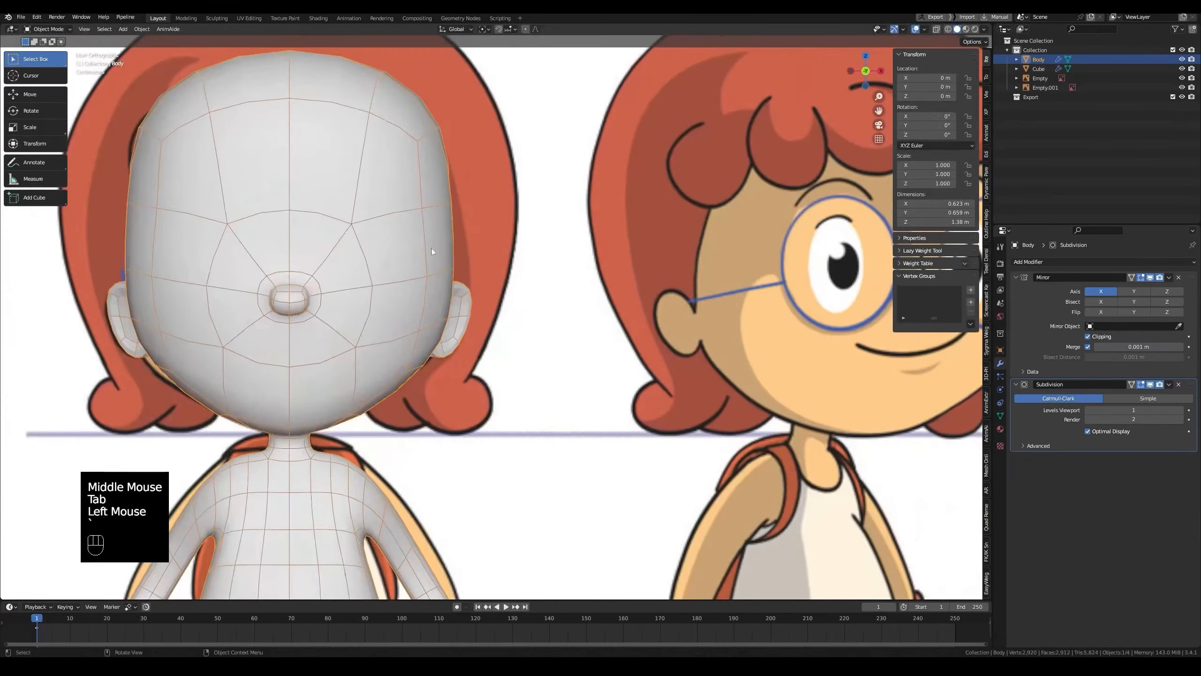
key("alt+z")
key("alt+z")
middle_click_drag(492, 304, 592, 264)
Step: Turn on on-cage display for the body's Subdivision modifier while in Edit Mode, and save the file
key("Tab")
scroll(591, 264, "up", 2)
key("3")
left_click(590, 262)
key("grave")
scroll(590, 263, "down", 2)
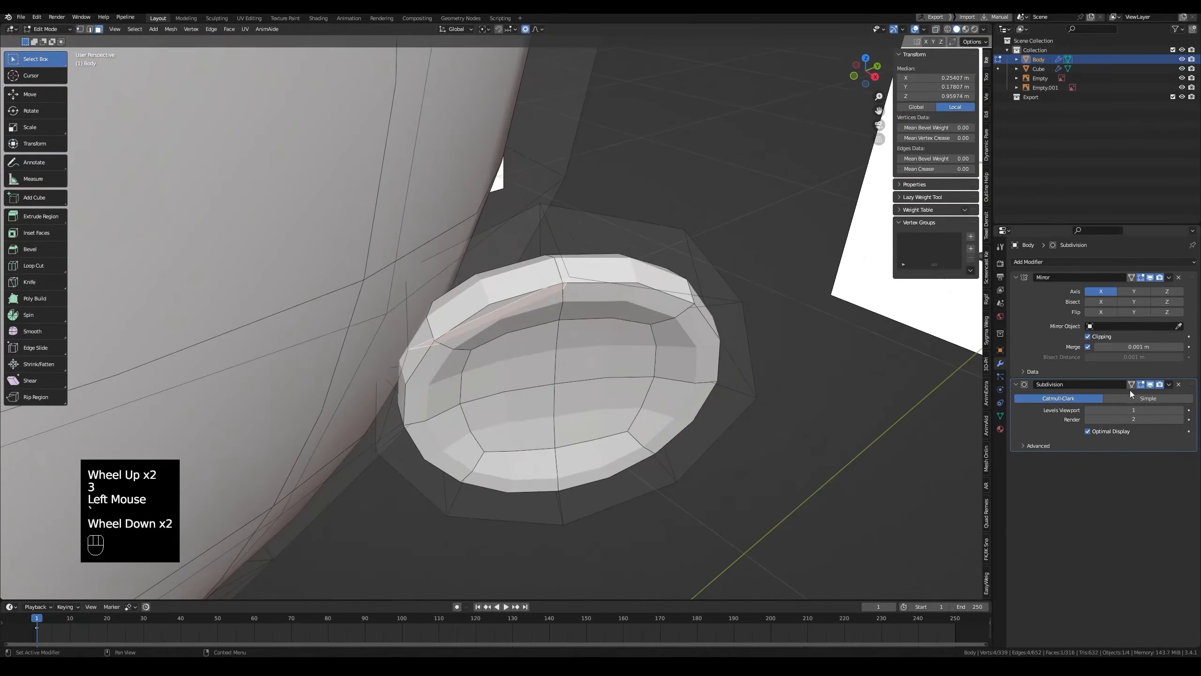
left_click(1132, 384)
key("ctrl+s")
Step: Select the face where the ear joins the head and move it with proportional editing
middle_click_drag(454, 406, 403, 402)
left_click(402, 384)
scroll(444, 374, "up", 1)
scroll(445, 373, "down", 1)
key("g")
scroll(403, 382, "down", 2)
left_click(404, 395)
Step: Select the lower edge where the ear meets the head and move it with proportional editing at size 0.102
key("2")
left_click(400, 492)
key("g")
left_click(332, 506)
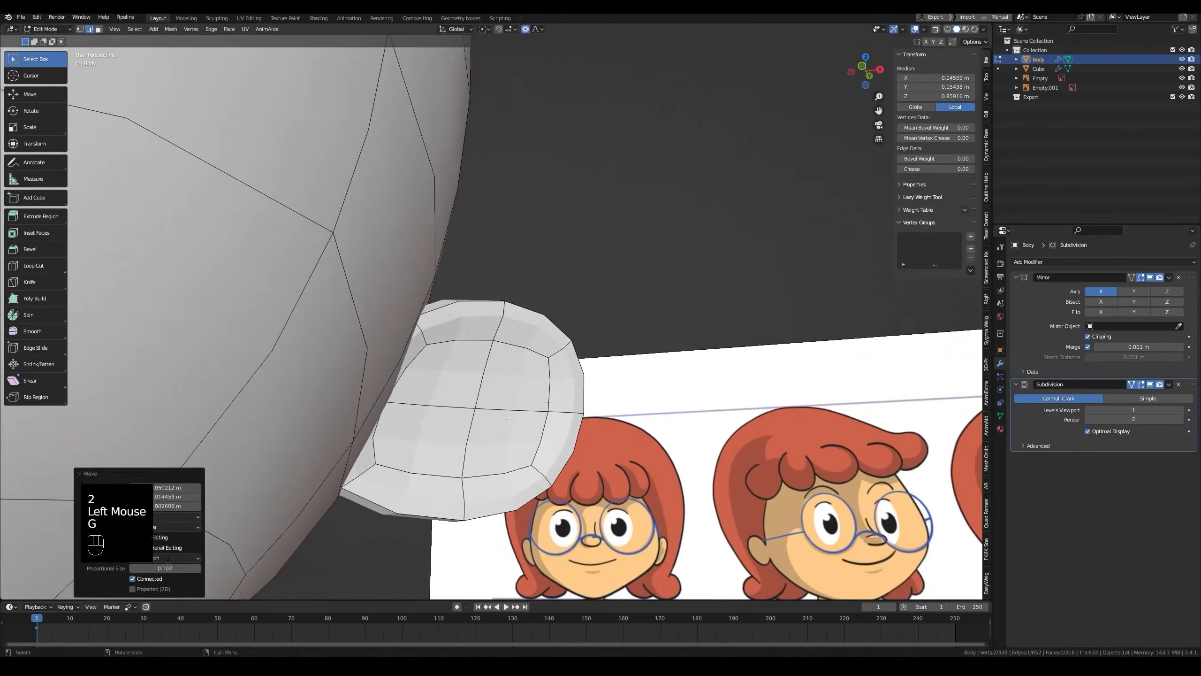
Step: Raise the ear's upper edge in two proportional-editing moves, the last one about 0.024 m upward
middle_click_drag(332, 507, 487, 393)
scroll(449, 426, "down", 4)
scroll(520, 412, "up", 2)
left_click(549, 318)
scroll(563, 345, "up", 3)
key("g")
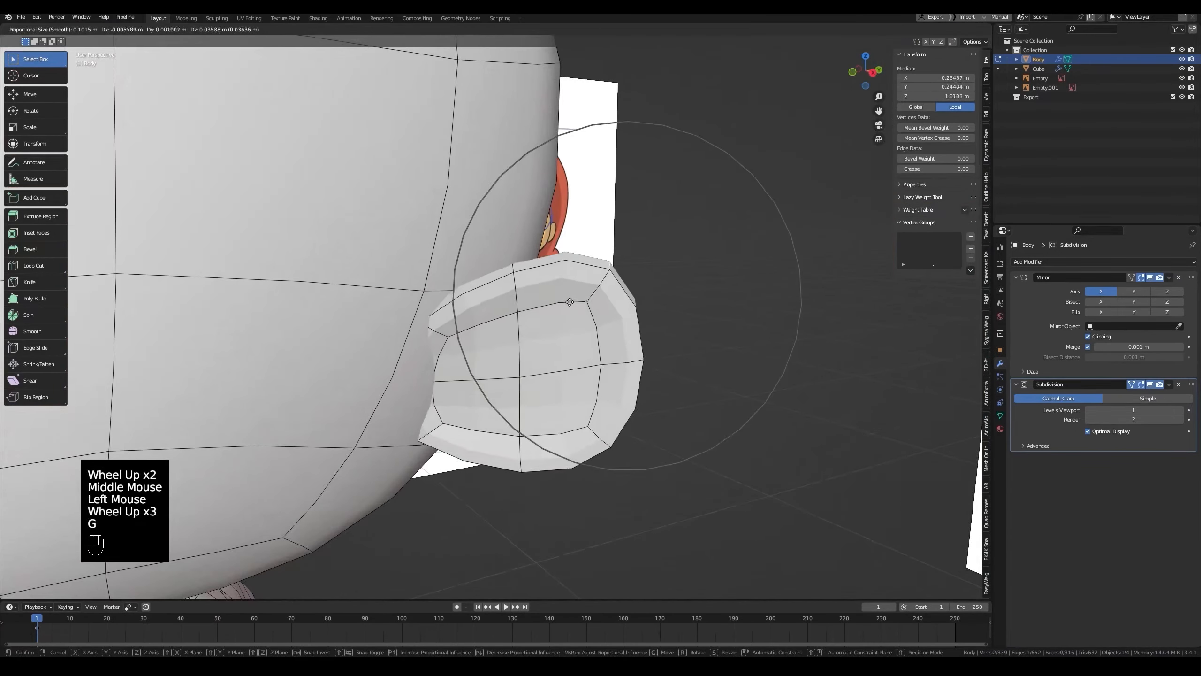
left_click(575, 314)
key("g")
left_click(579, 310)
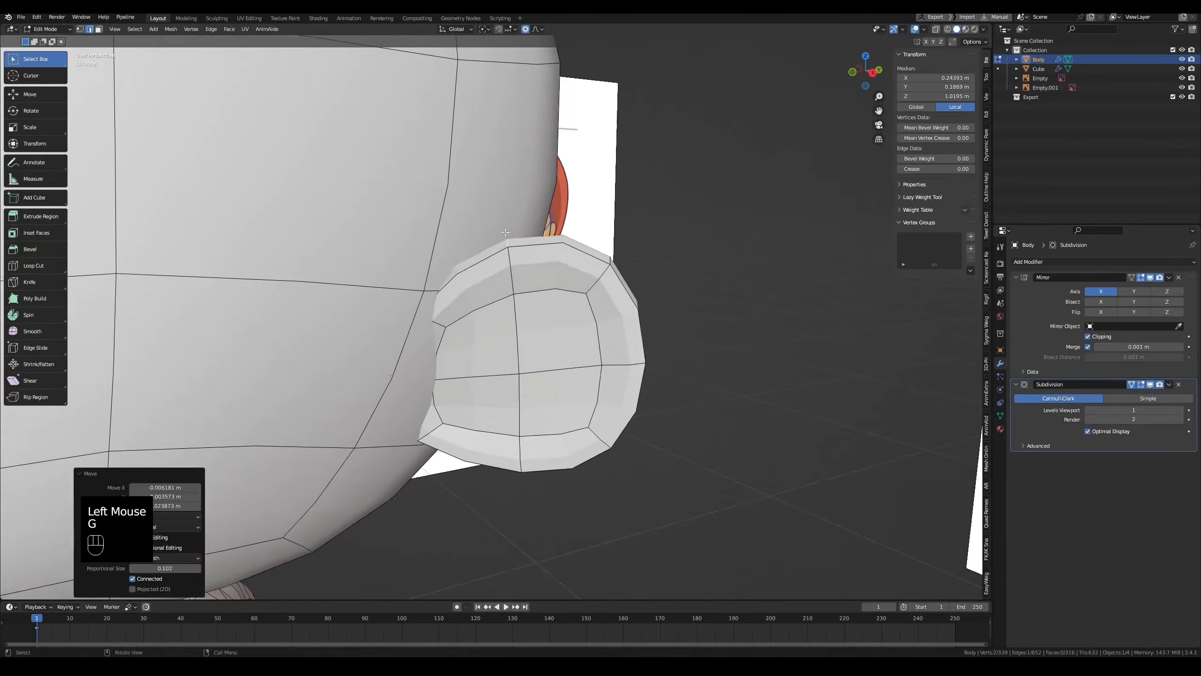
Step: Move the edge on the lower part of the ear with proportional editing and save the file
middle_click_drag(579, 310, 473, 426)
scroll(587, 300, "down", 1)
left_click(474, 438)
key("g")
left_click(449, 452)
key("grave")
scroll(521, 379, "down", 2)
key("ctrl+s")
scroll(567, 378, "up", 2)
Step: Nudge the ear's lower edge in front view with Smooth proportional editing of 0.1015 m, and save the file
middle_click_drag(568, 379, 482, 314)
key("grave")
key("g")
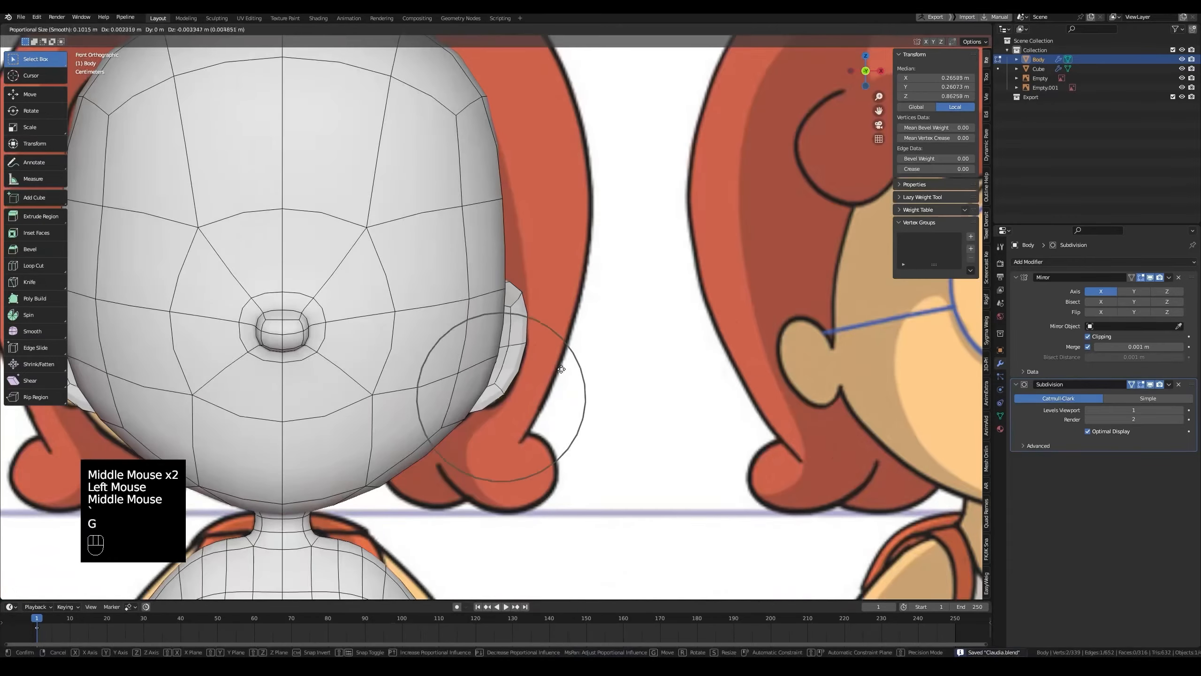
scroll(549, 366, "down", 2)
middle_click_drag(549, 365, 494, 368)
key("ctrl+s")
key("ctrl+s")
scroll(501, 368, "up", 2)
Step: Return to Object Mode and turn off the wireframe overlay
key("Tab")
key("q")
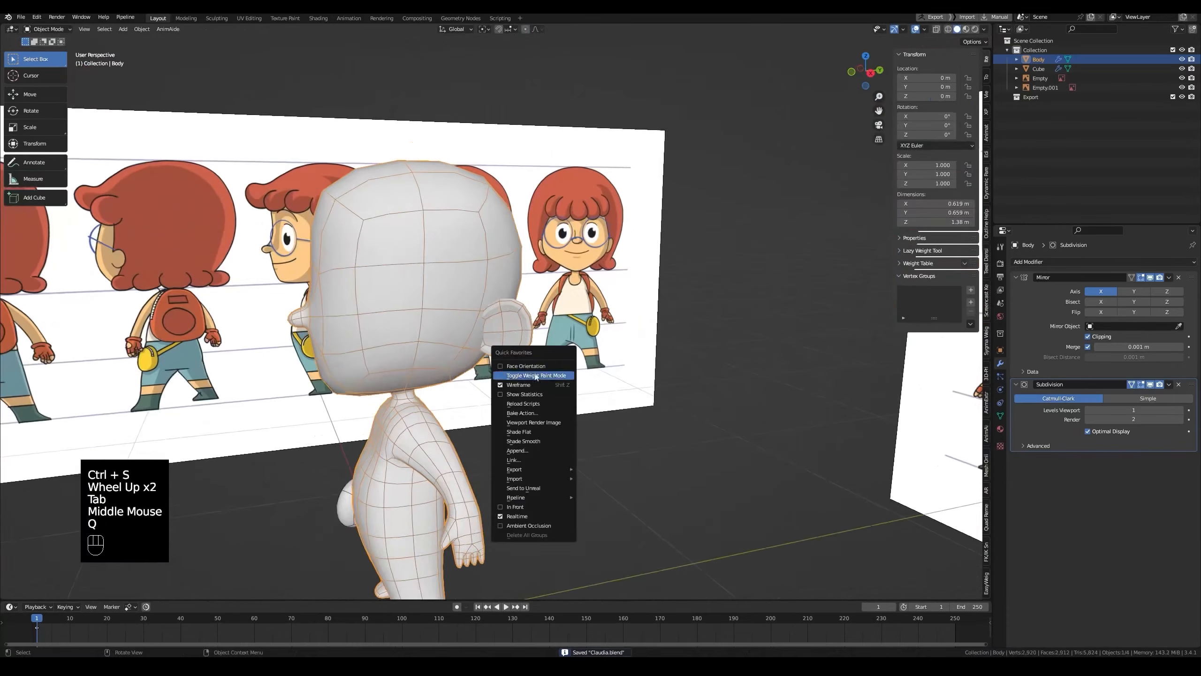
left_click(922, 32)
left_click(866, 205)
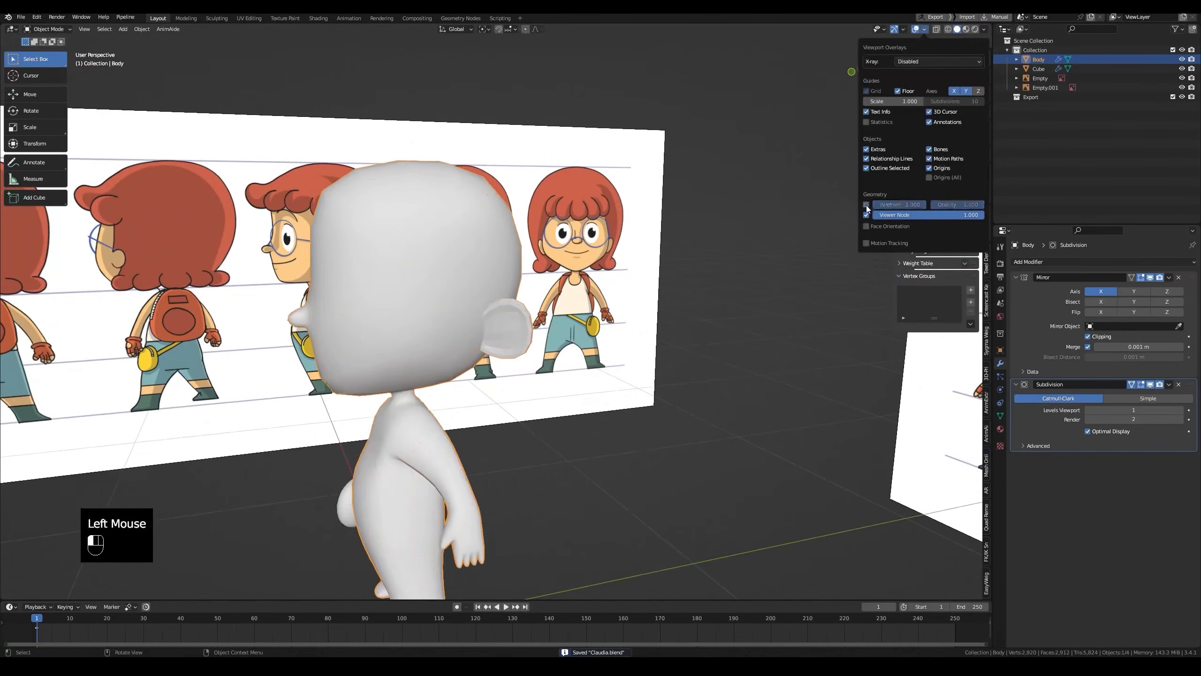
Step: Apply Shade Smooth to the body mesh and save the file
scroll(513, 350, "up", 2)
middle_click_drag(492, 350, 581, 350)
left_click(513, 350)
right_click(514, 341)
left_click(514, 341)
scroll(515, 350, "down", 2)
key("ctrl+s")
scroll(542, 347, "up", 2)
Step: Try to move selected faces inside the ear, then undo the last changes and save the file
scroll(502, 362, "up", 2)
key("Tab")
key("3")
left_click(536, 340)
left_click(542, 339, "shift")
key("g")
right_click(628, 350)
left_click(553, 364, "shift")
middle_click_drag(676, 376, 511, 418)
key("Tab")
scroll(591, 370, "down", 2)
key("Tab")
key("g")
key("Tab")
scroll(520, 360, "down", 2)
key("ctrl+s")
key("ctrl+z")
key("ctrl+z")
key("ctrl+s")
Step: Return to Object Mode and save the file with the whole character in view
key("Tab")
scroll(463, 341, "up", 2)
scroll(631, 329, "down", 3)
scroll(511, 418, "down", 2)
key("ctrl+s")
Step: Apply Shade Smooth to the pouch at the character's hip and save the file
left_click(506, 425)
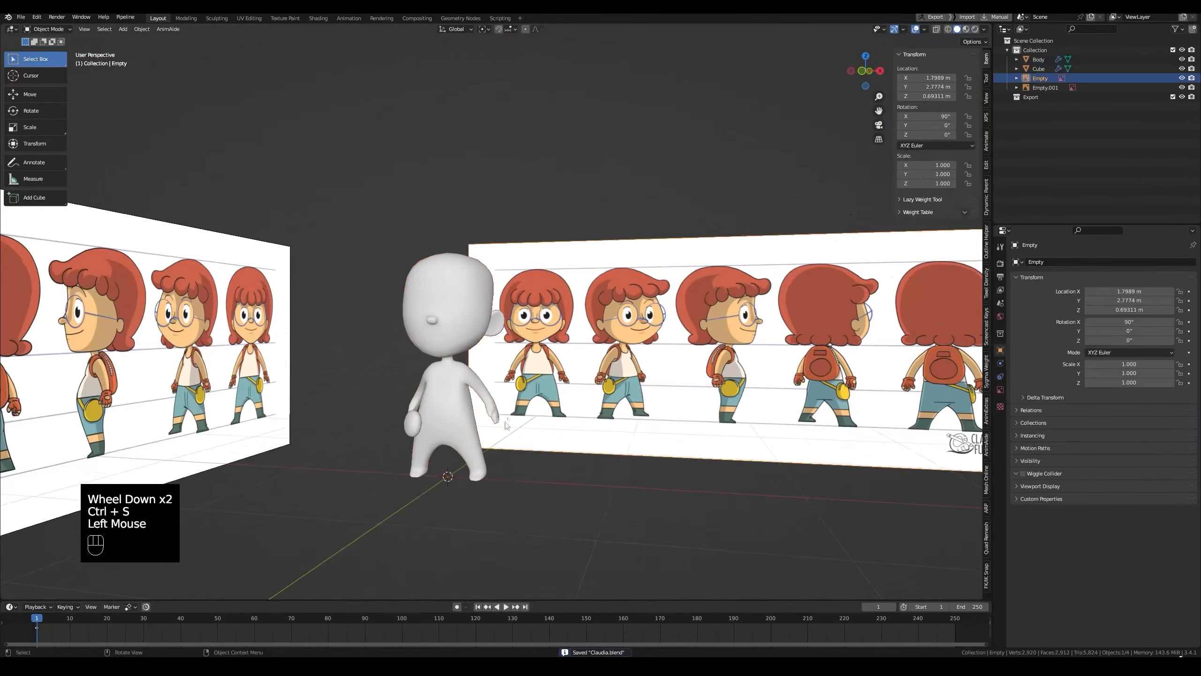
left_click(520, 464)
key("shift+a")
scroll(420, 465, "up", 2)
middle_click_drag(424, 469, 480, 425, "shift")
left_click(479, 426)
right_click(480, 426)
left_click(479, 426)
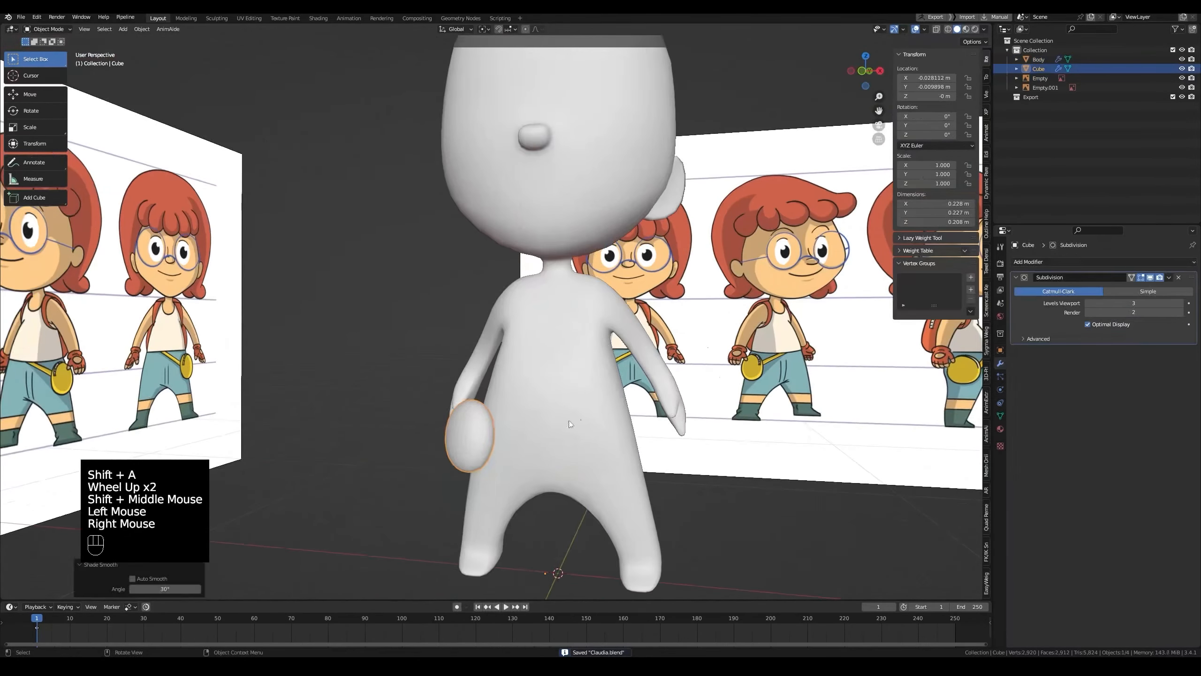
scroll(570, 424, "down", 2)
key("ctrl+s")
Step: Rename the cube object at the character's hip as Pouch
middle_click_drag(570, 424, 585, 429)
left_click(586, 428)
key("shift+a")
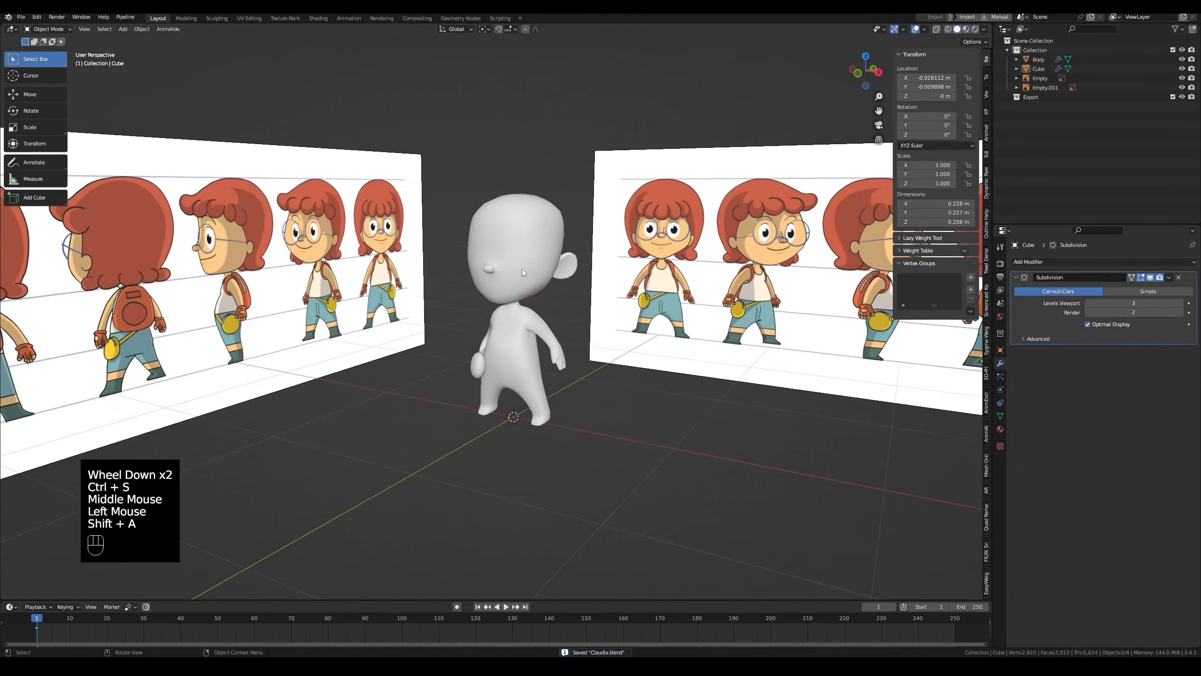
left_click(563, 280)
scroll(563, 280, "up", 2)
left_click(468, 414)
key("F2")
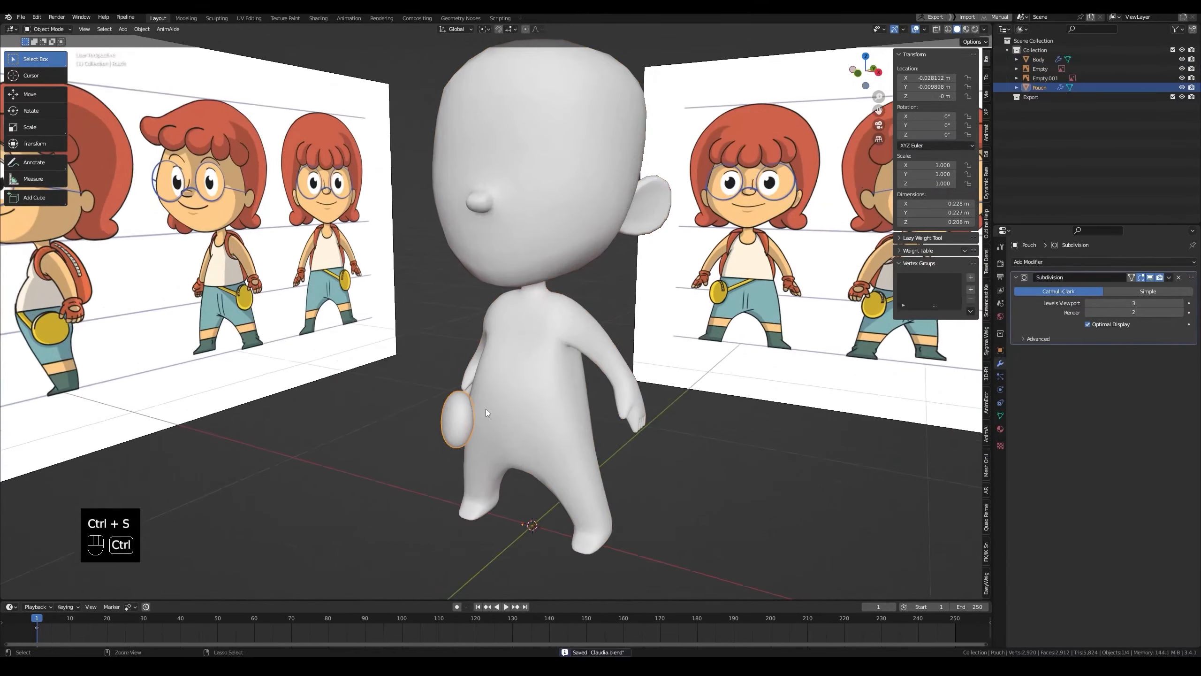
Step: Move the two reference image empties, Empty and Empty.001, into a new collection named Refs
left_click(1042, 69)
left_click(1039, 78, "shift")
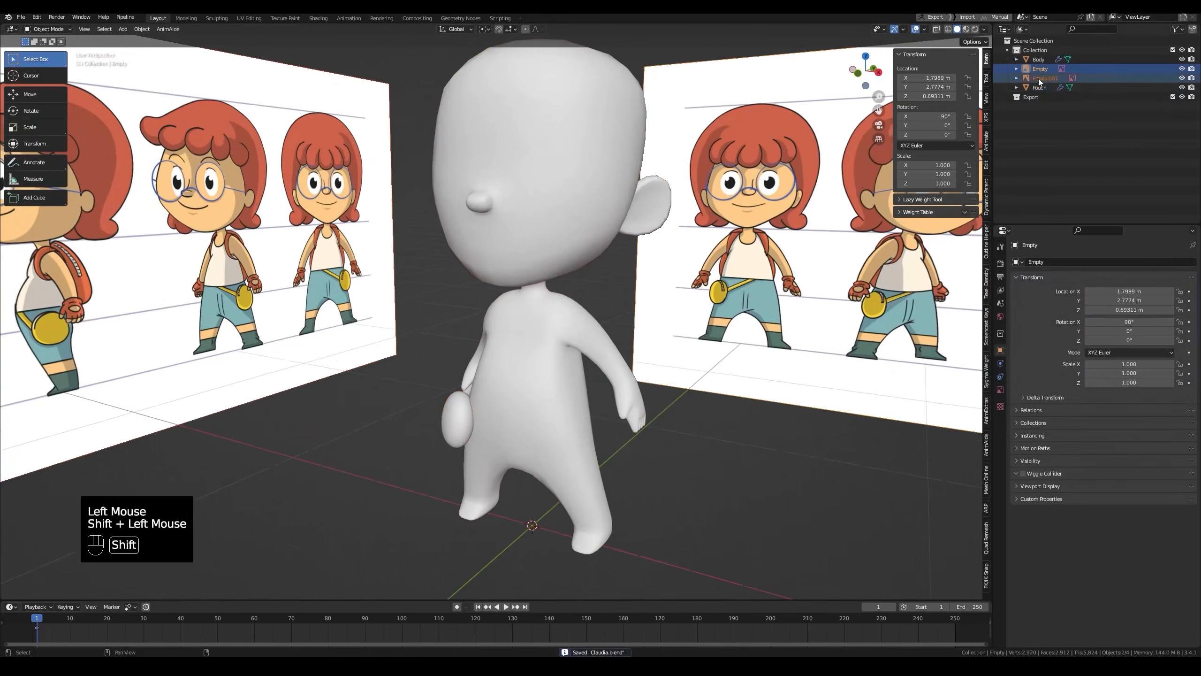
left_click(530, 307)
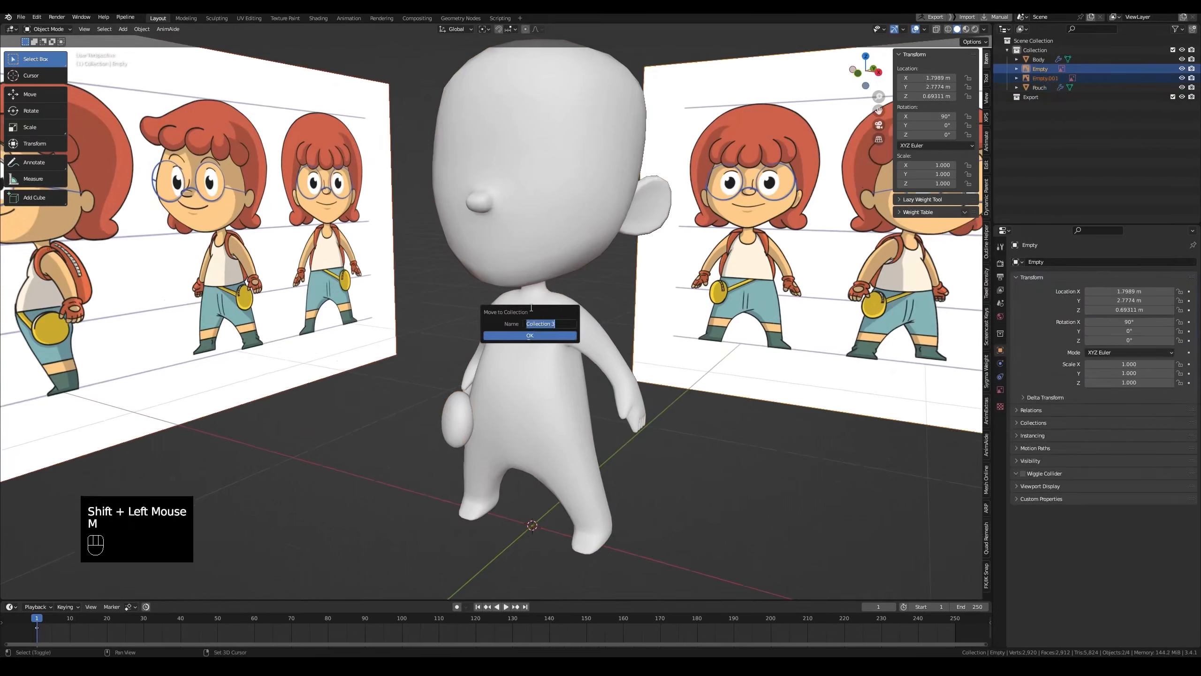
key("Return")
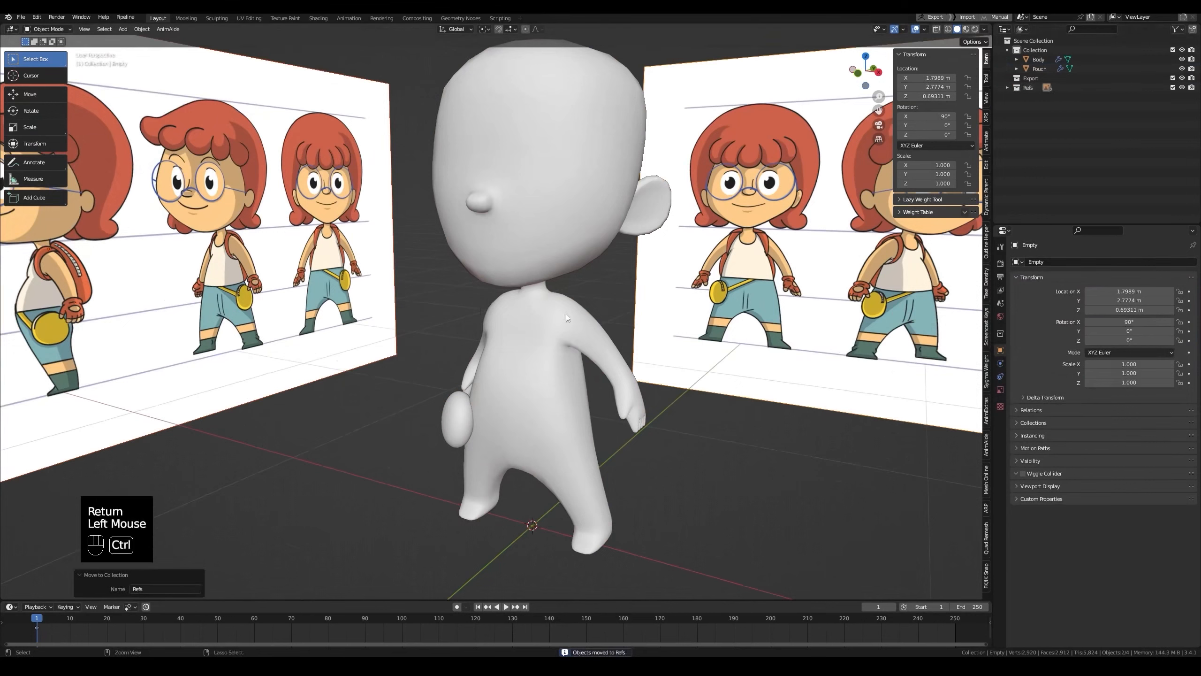
Step: Move the Body and Pouch objects into a new collection named Character and save the file
left_click(547, 198)
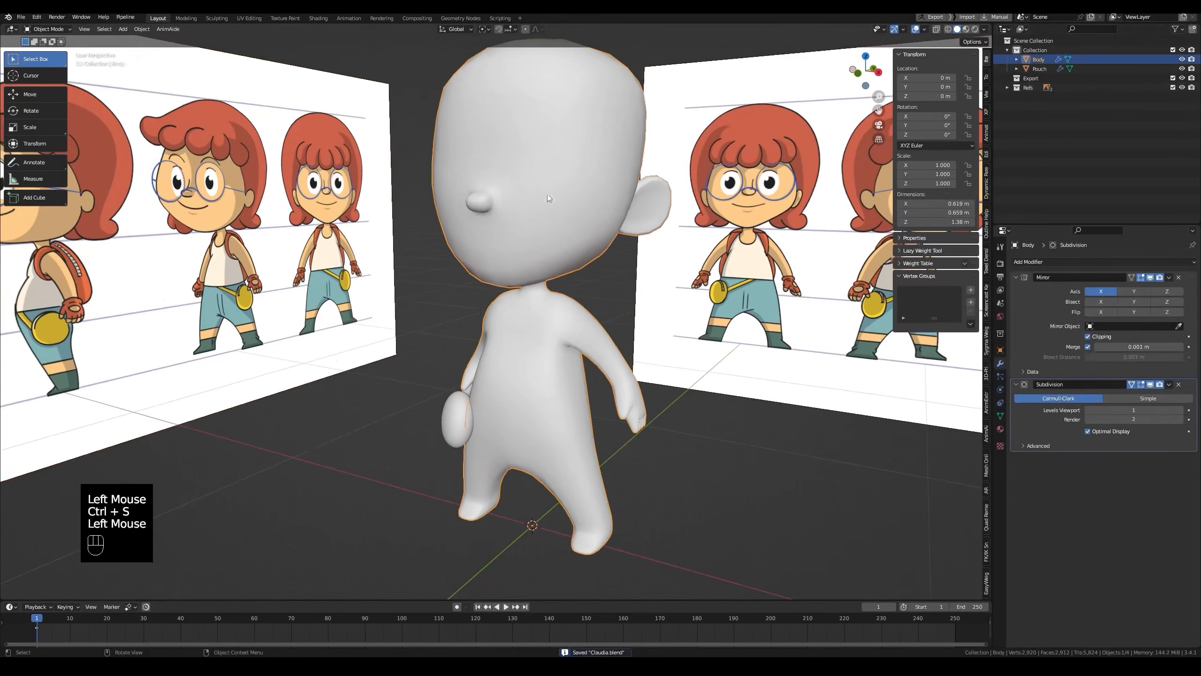
key("m")
left_click(527, 337)
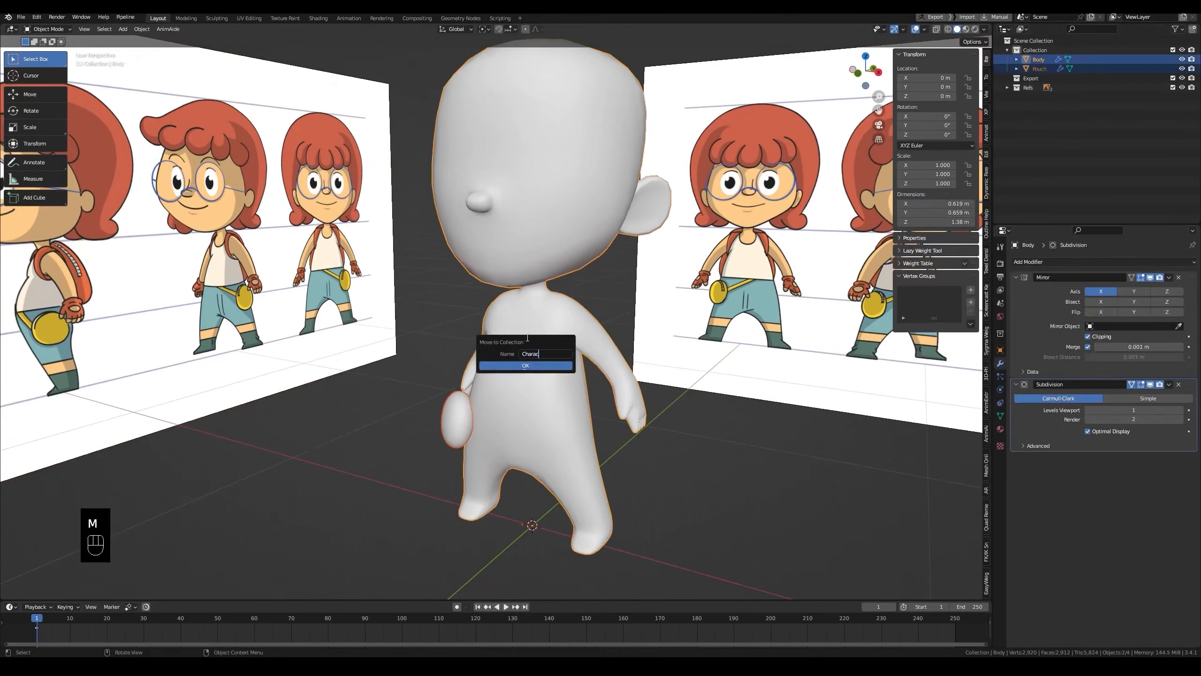
key("Return")
key("ctrl+s")
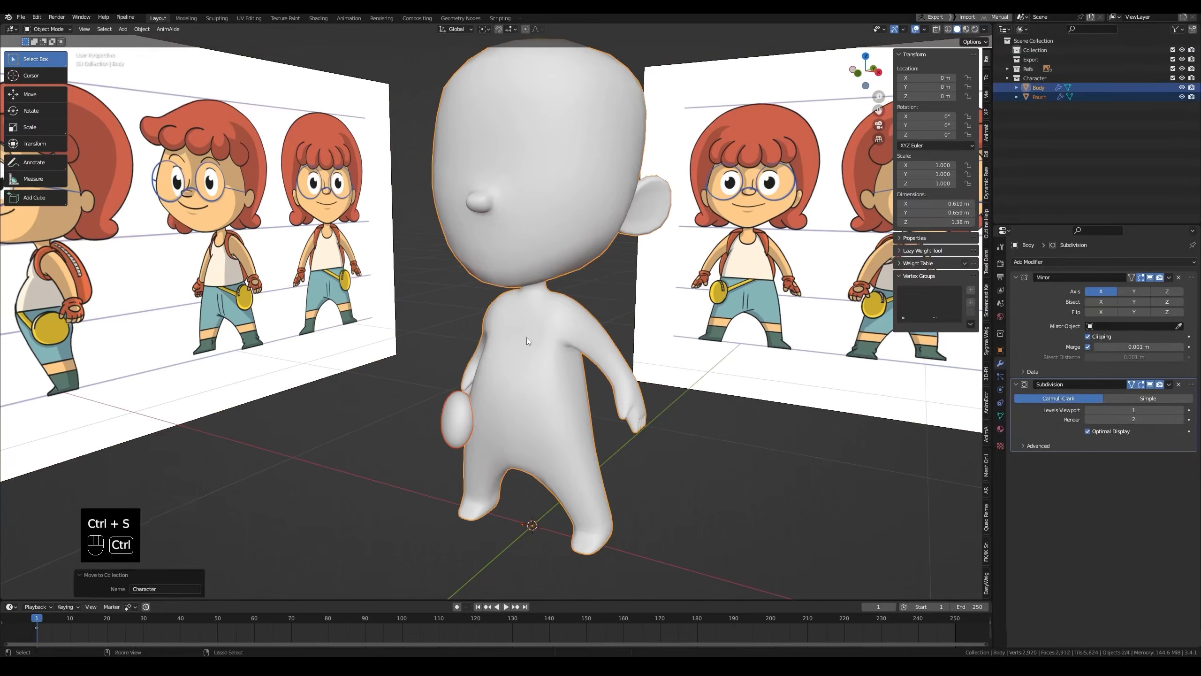